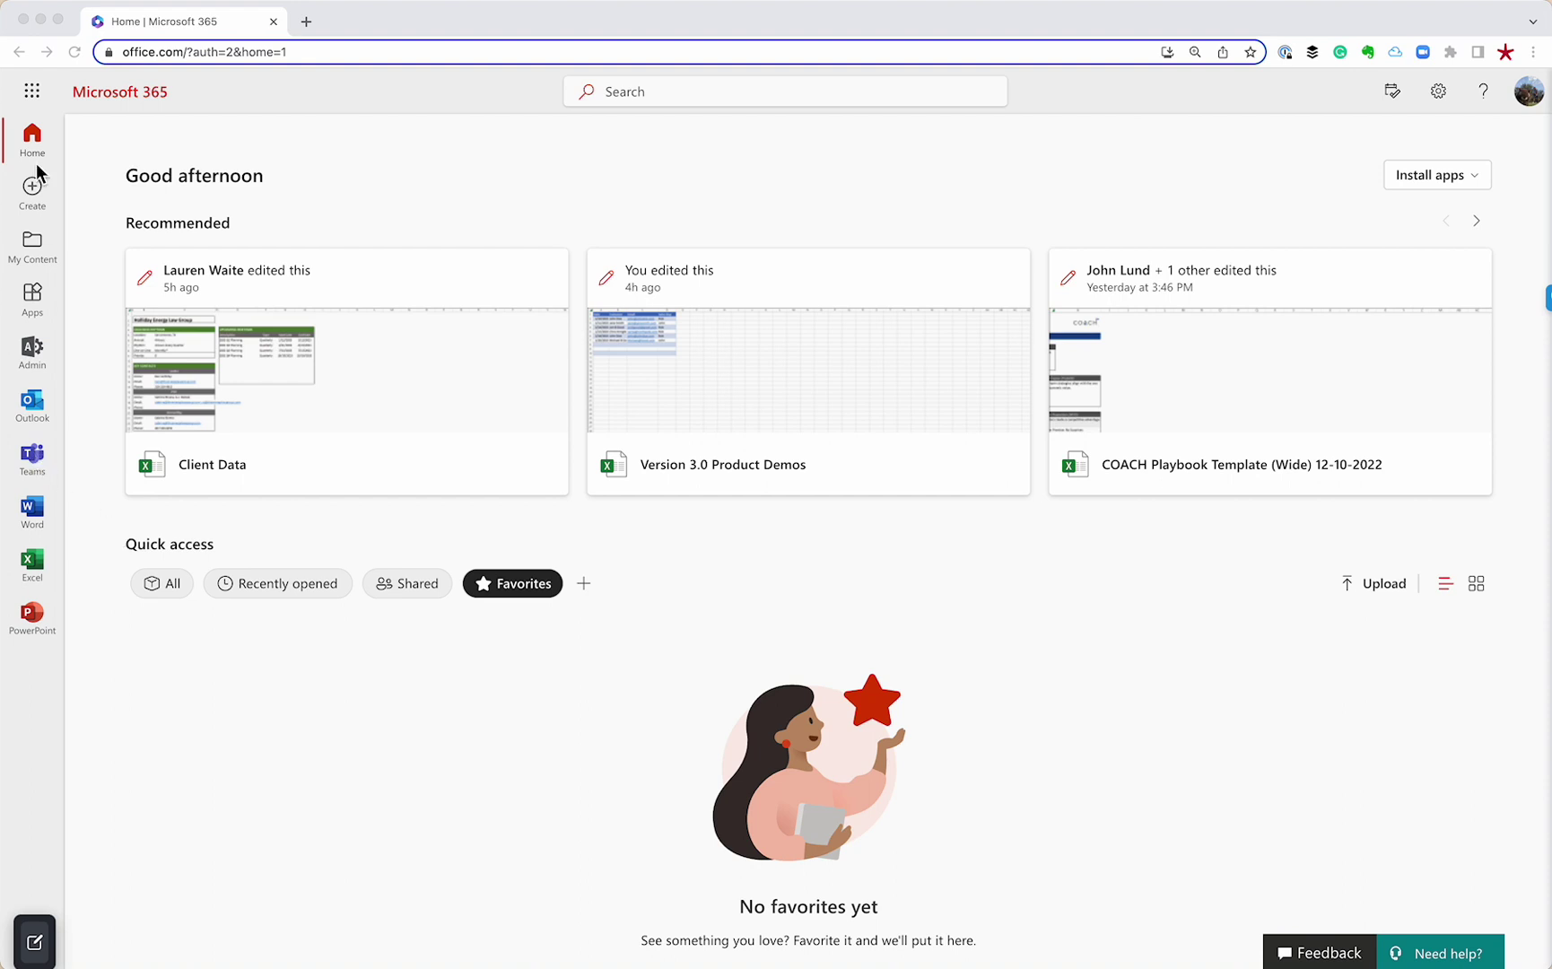
Step: Open the app launcher on the Microsoft 365 home page to list apps and recent documents
left_click(34, 98)
Step: Open Planner and start a new Private plan named 'ELT Action Items'
left_click(33, 93)
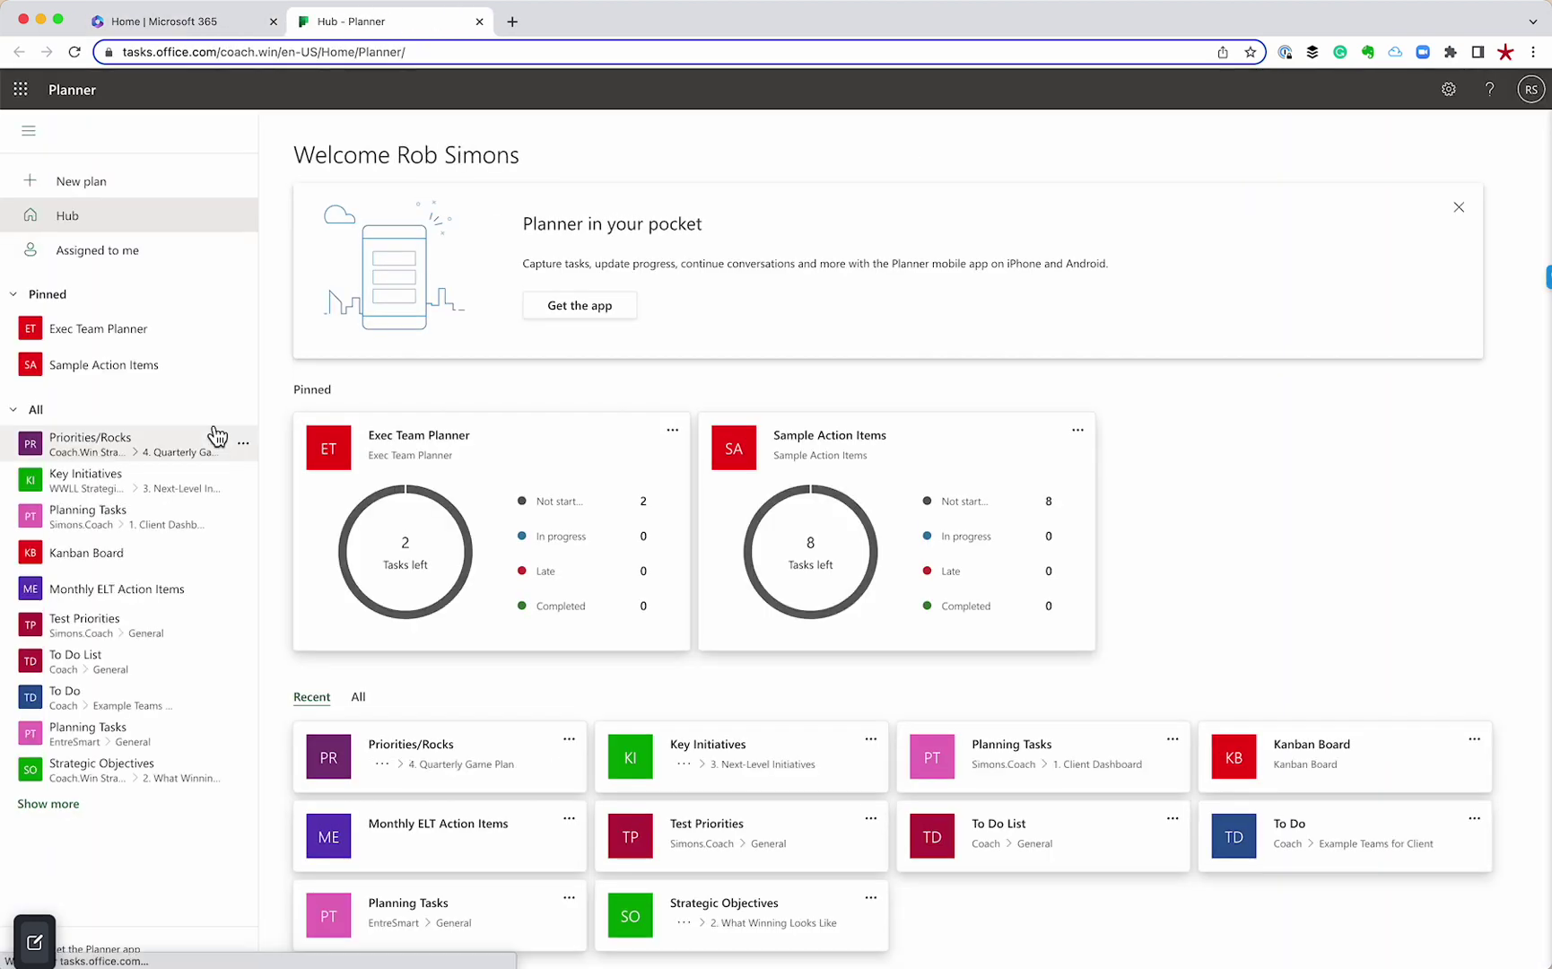
left_click(85, 180)
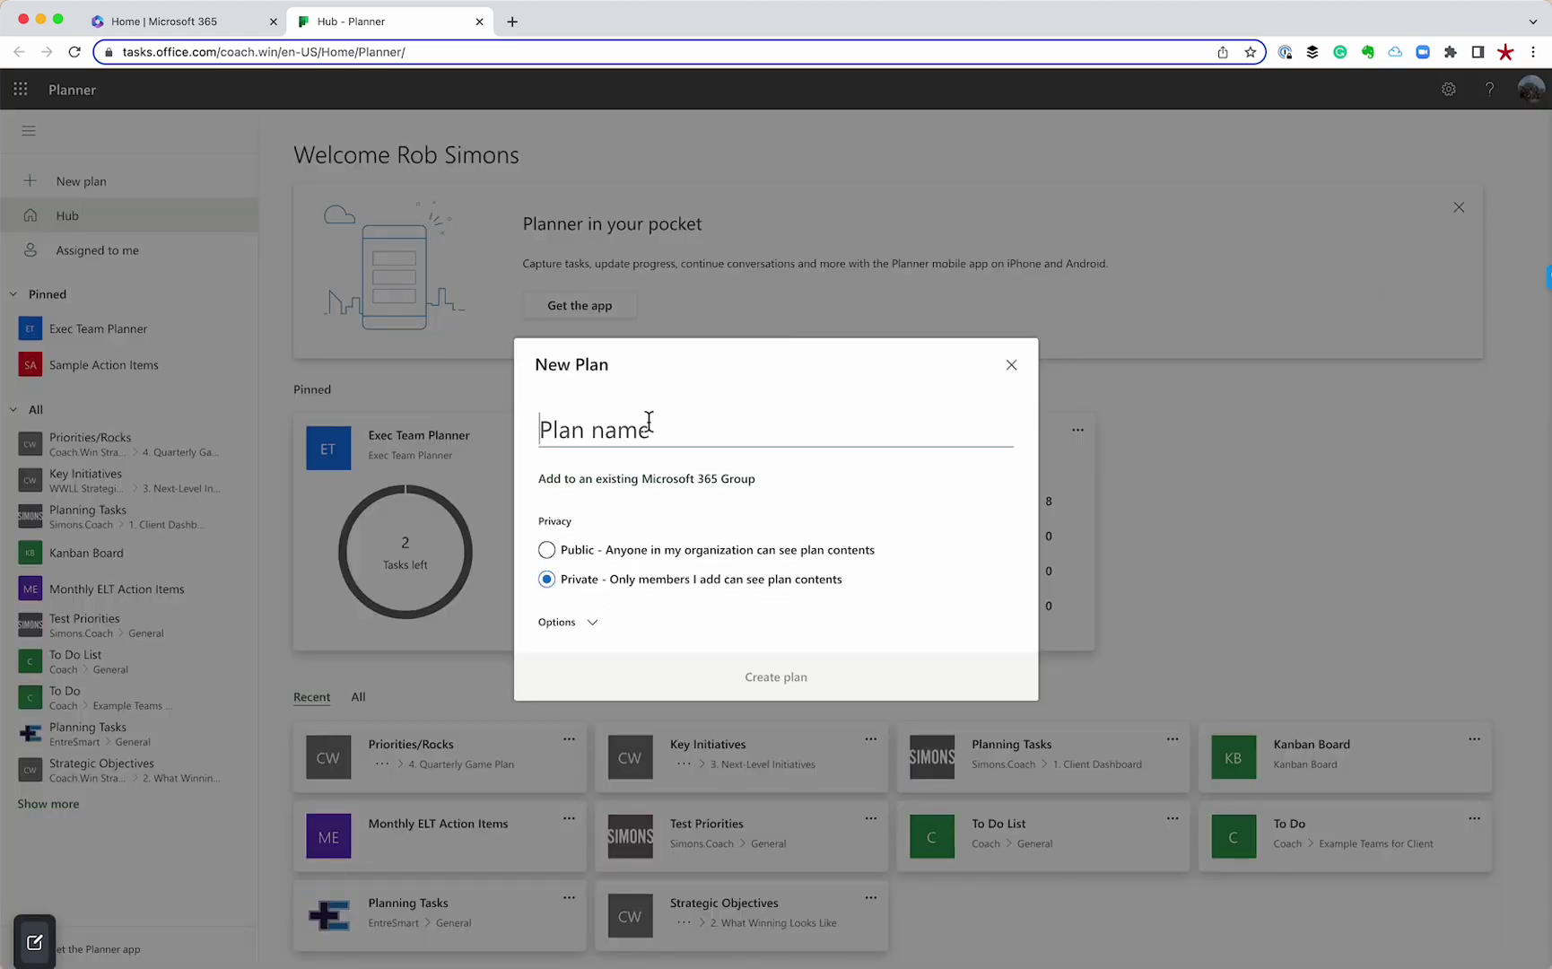
type("ELT")
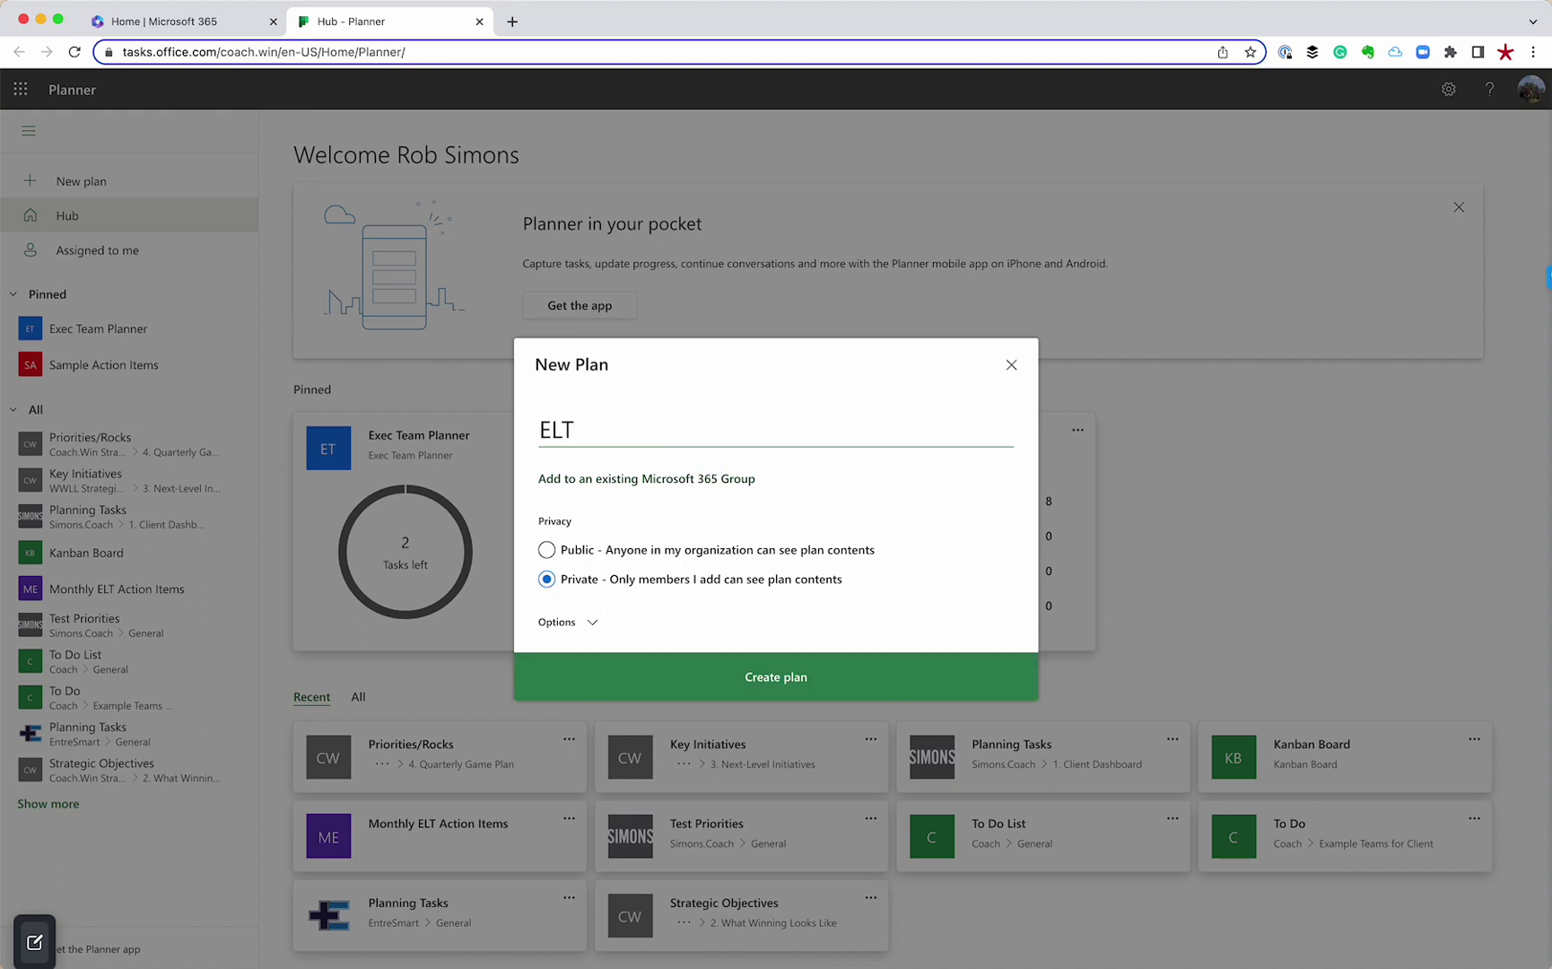
type(" Action Items")
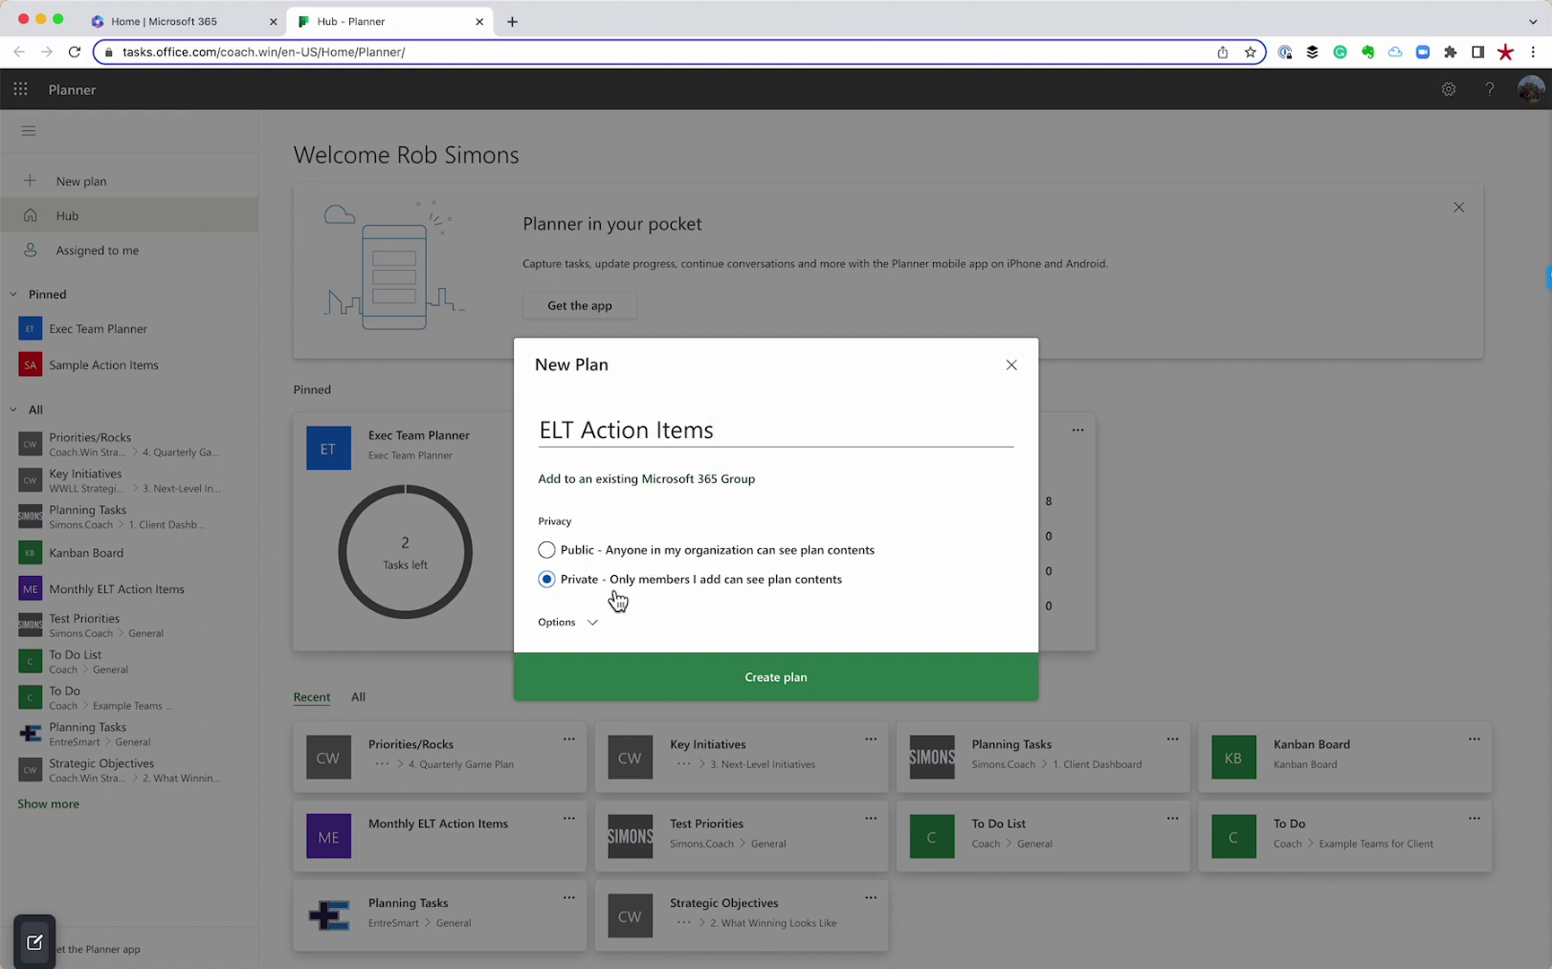
Step: Create the plan and begin a To do task 'Communicate the 2023 Strategic Planning Calendar'
left_click(750, 682)
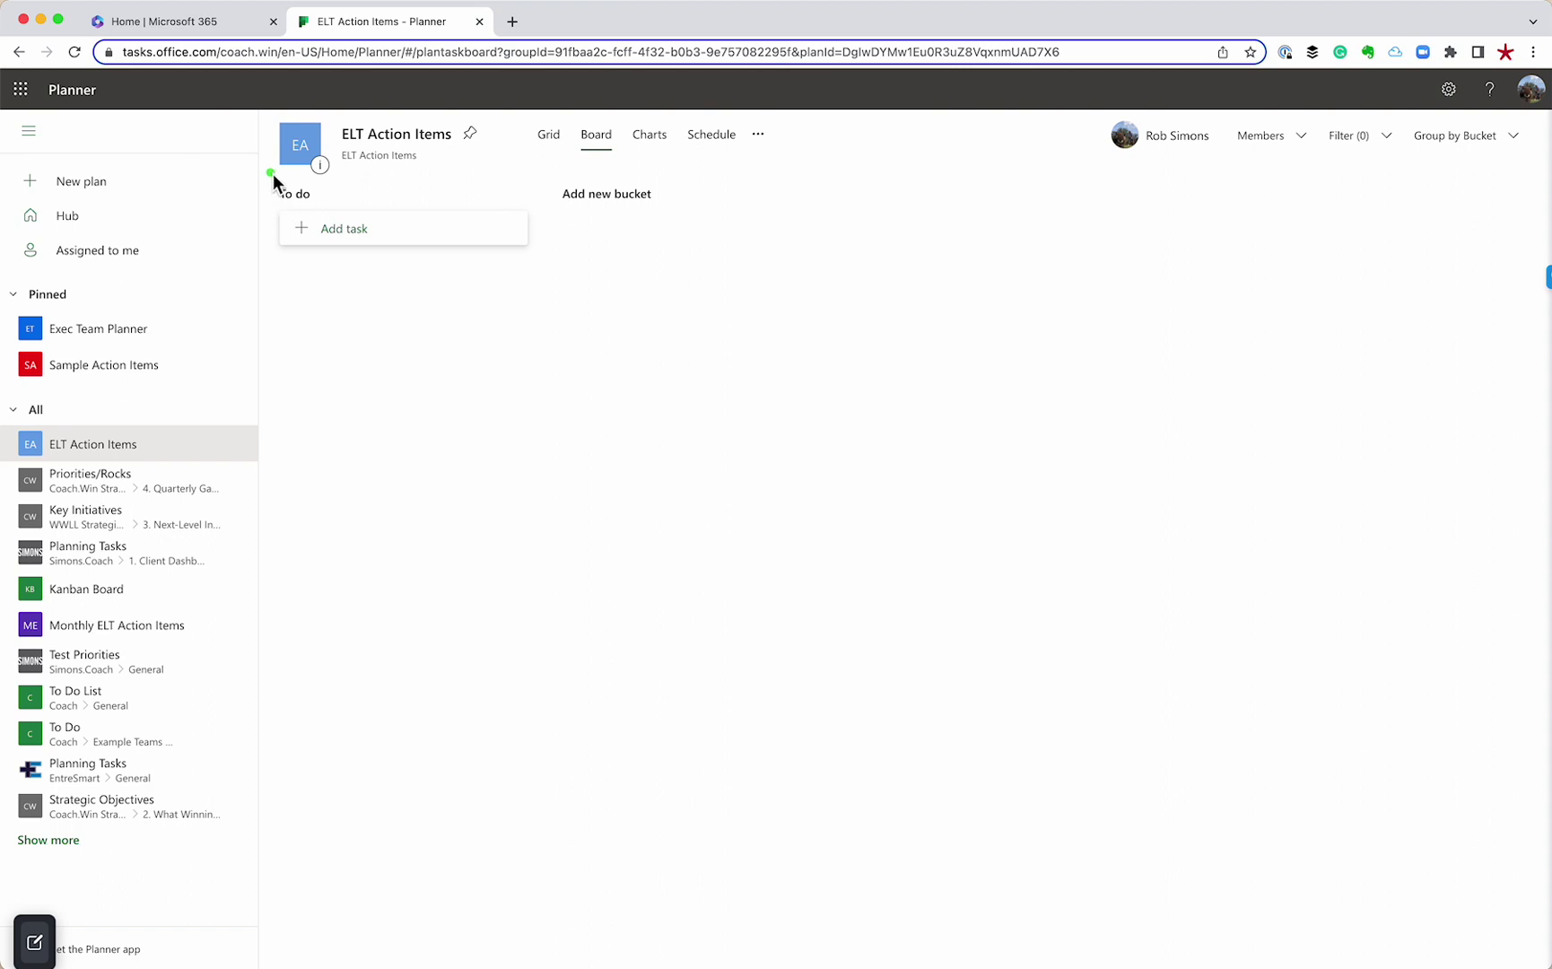
left_click_drag(270, 173, 551, 854)
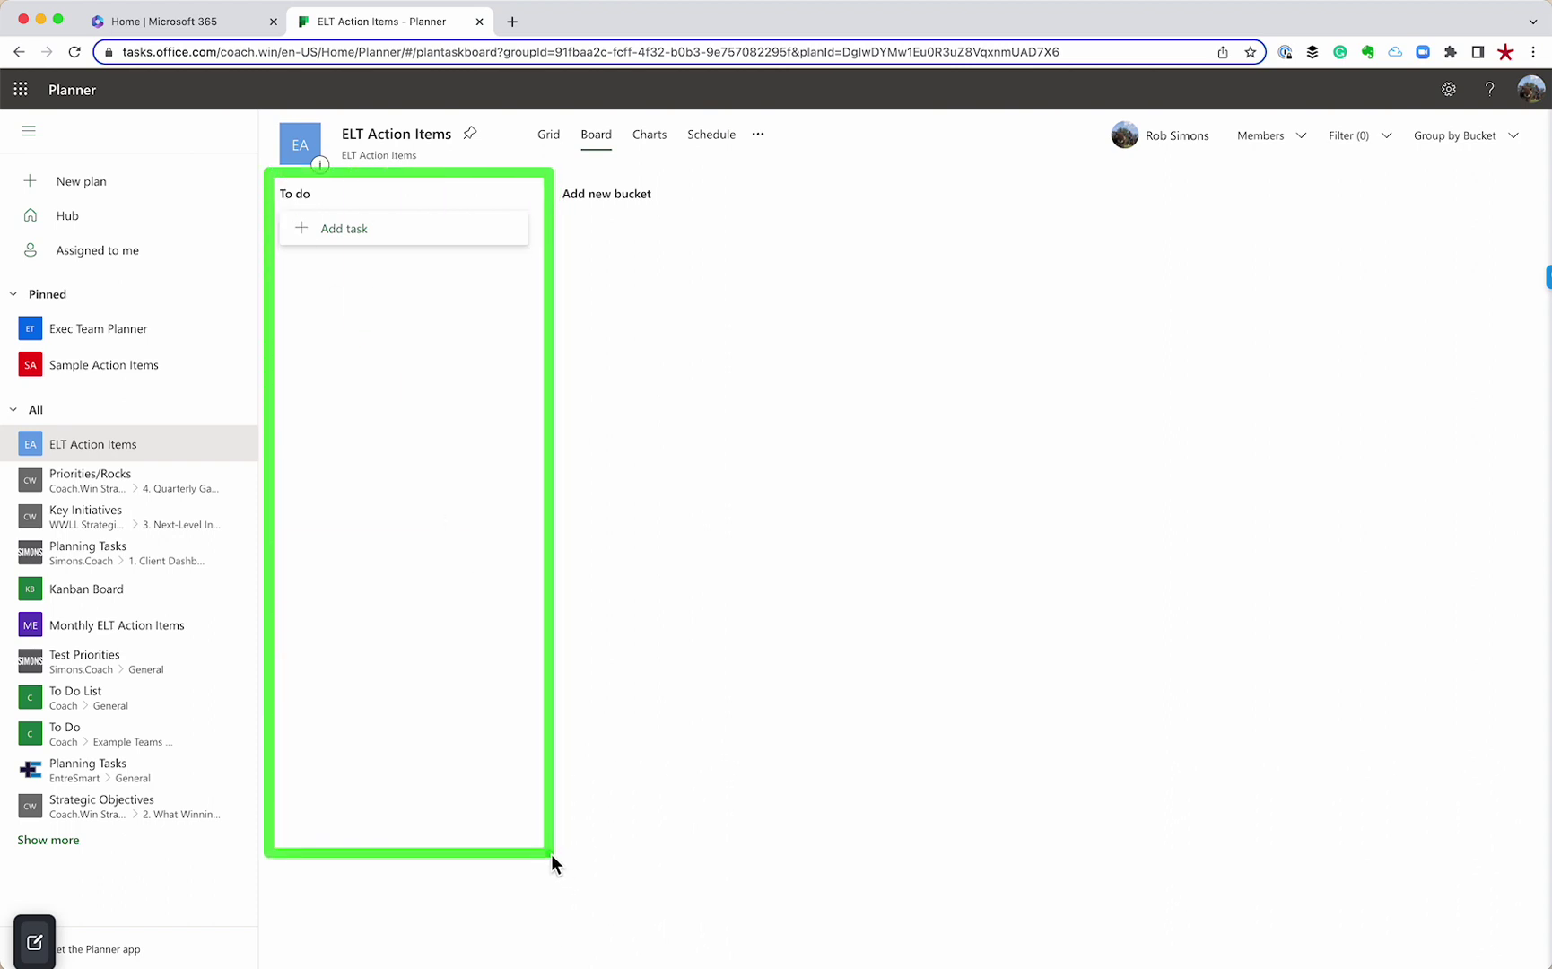
left_click(347, 242)
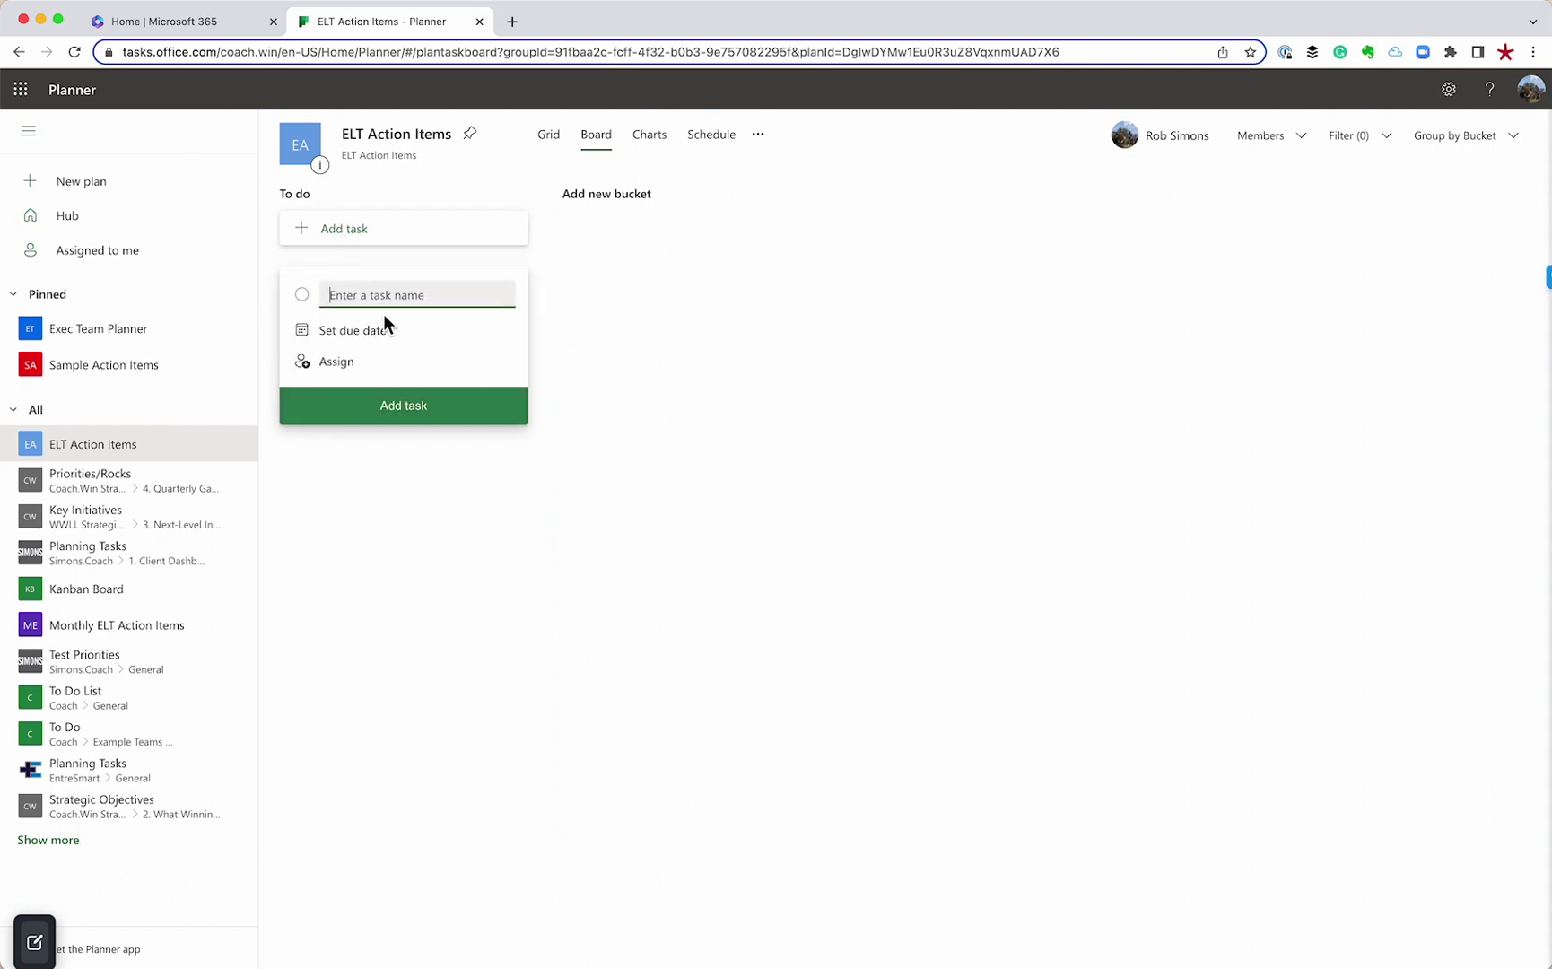
type("Communicate the 20")
type("23 S")
type("trategic Planni")
type("ng Calendar")
Step: Give the task a January 13, 2023 due date, assign the plan owner, and add it
key("Tab")
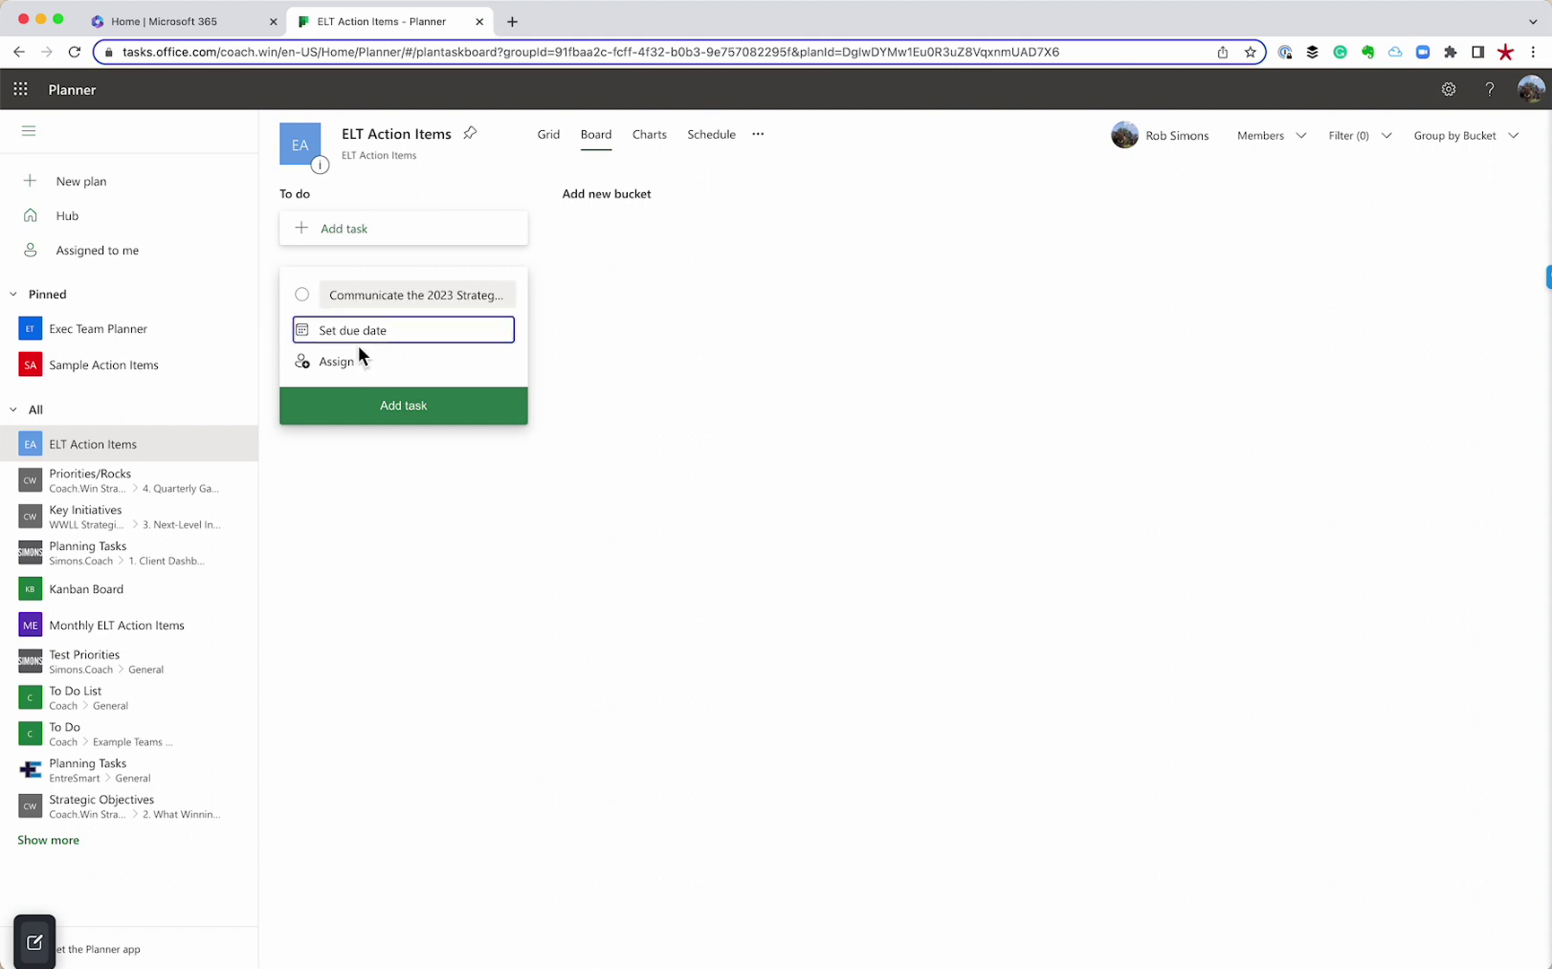
left_click(351, 332)
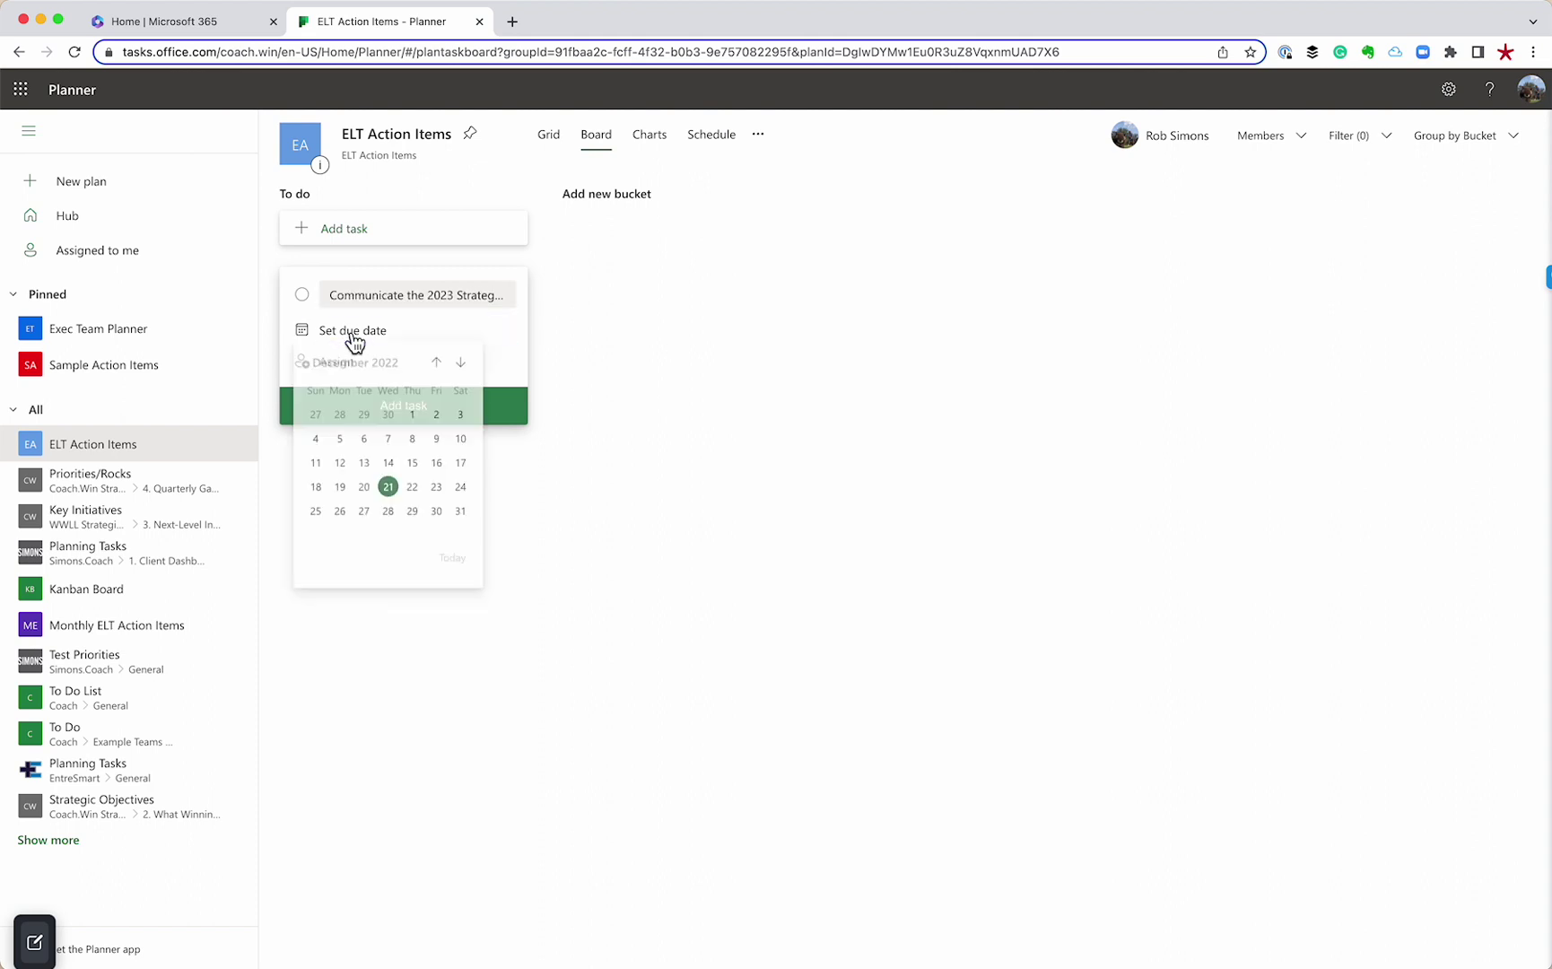
left_click(462, 366)
left_click(440, 442)
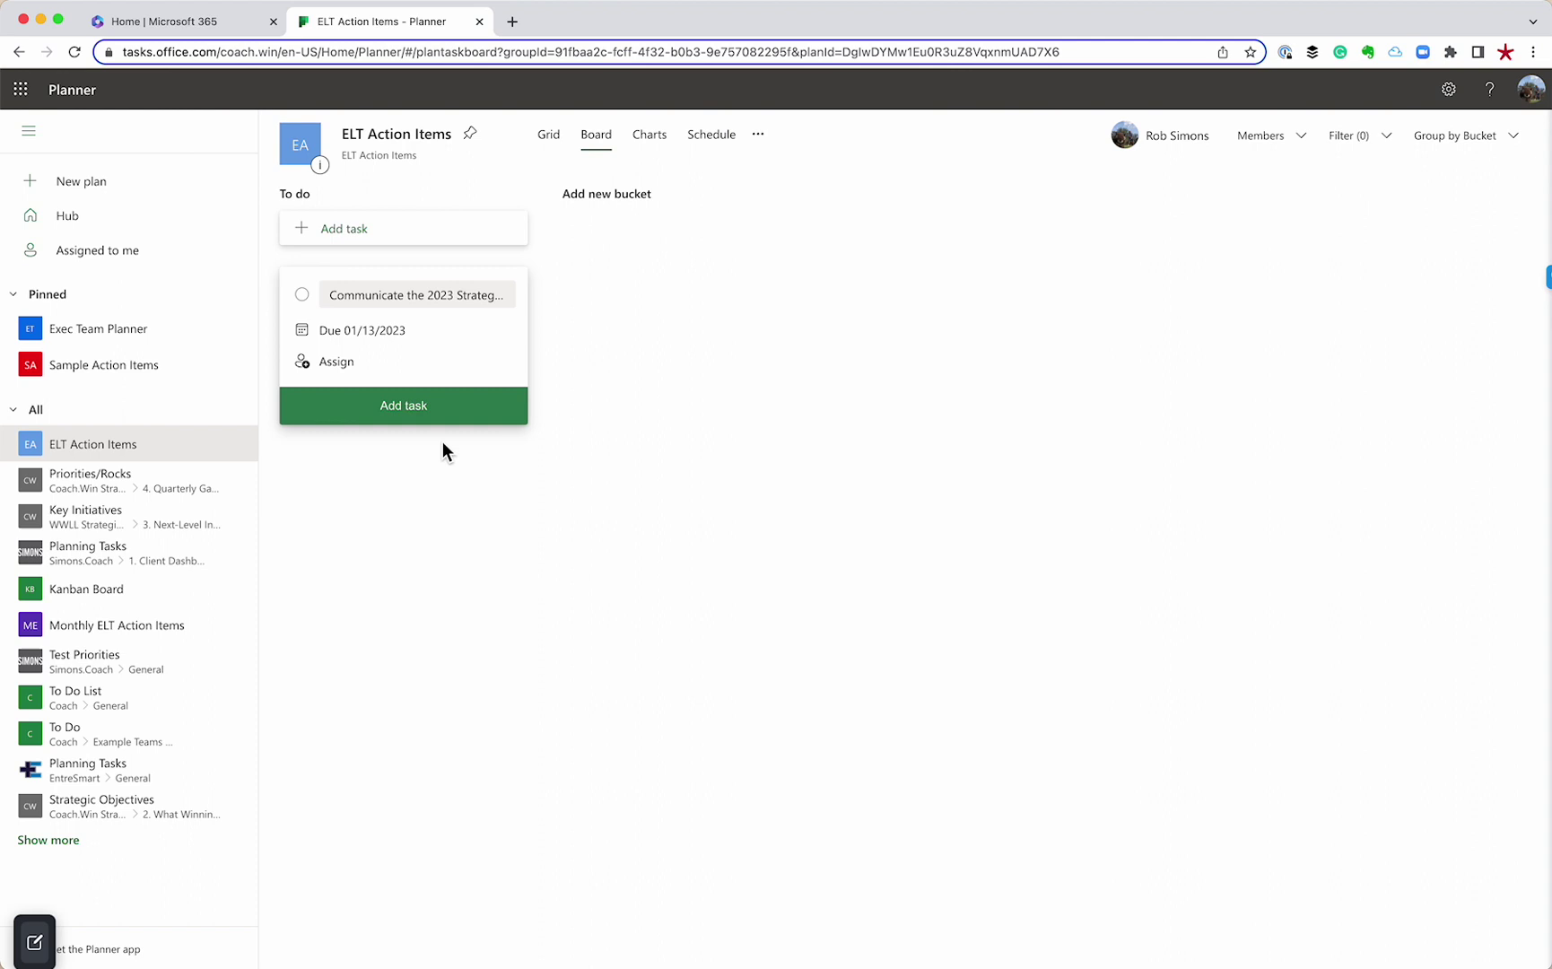
left_click(314, 362)
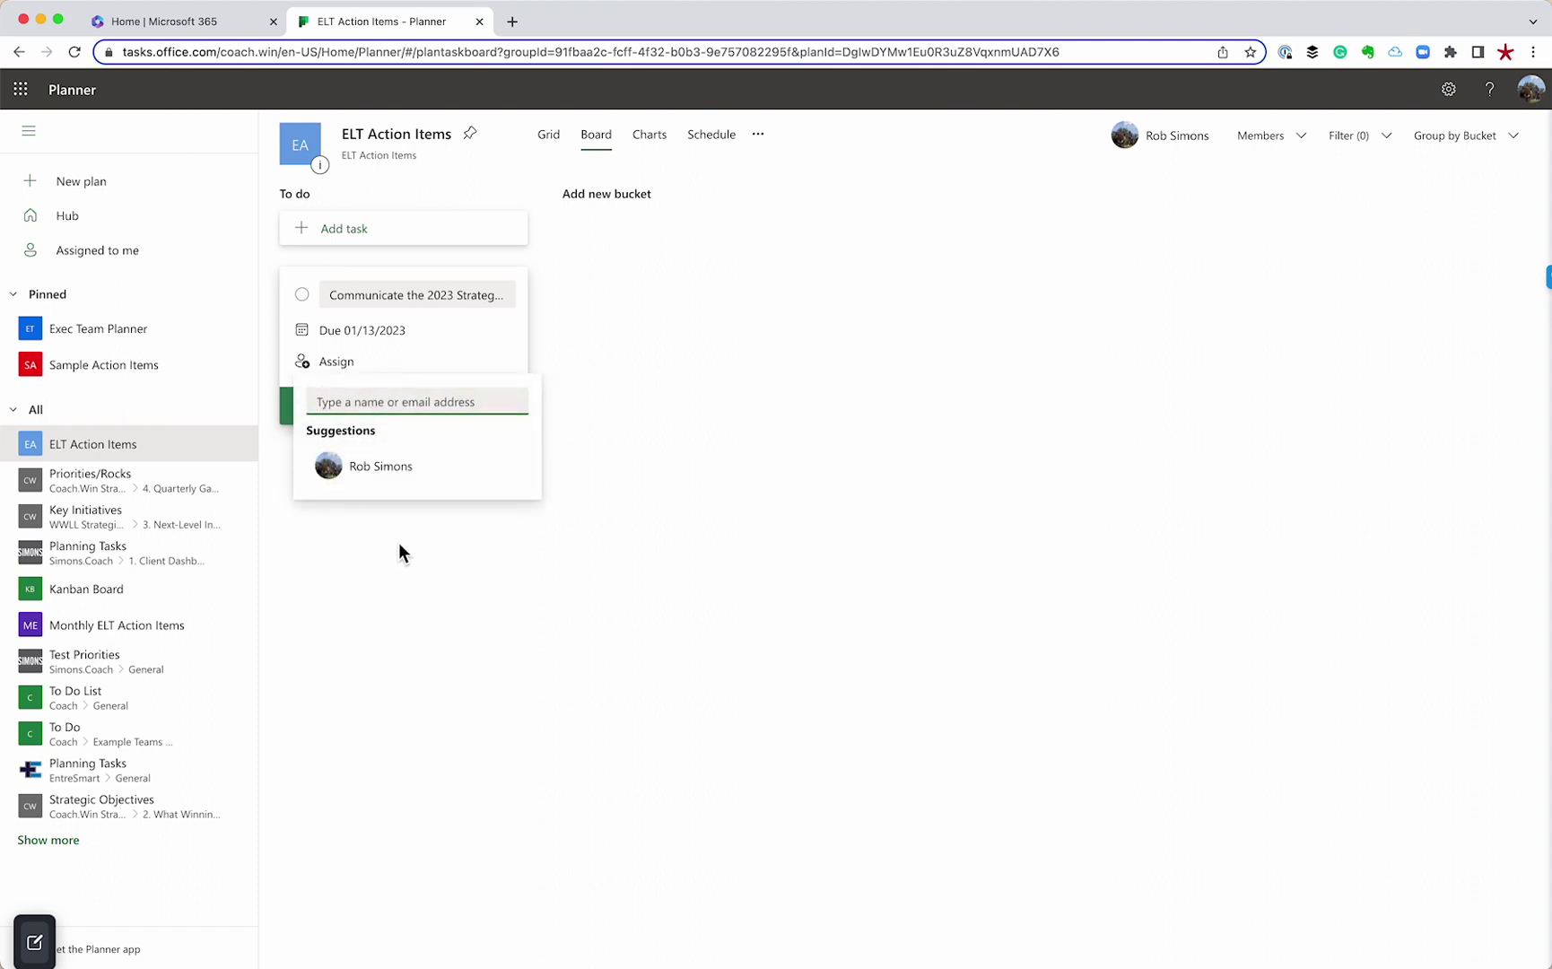
left_click(363, 467)
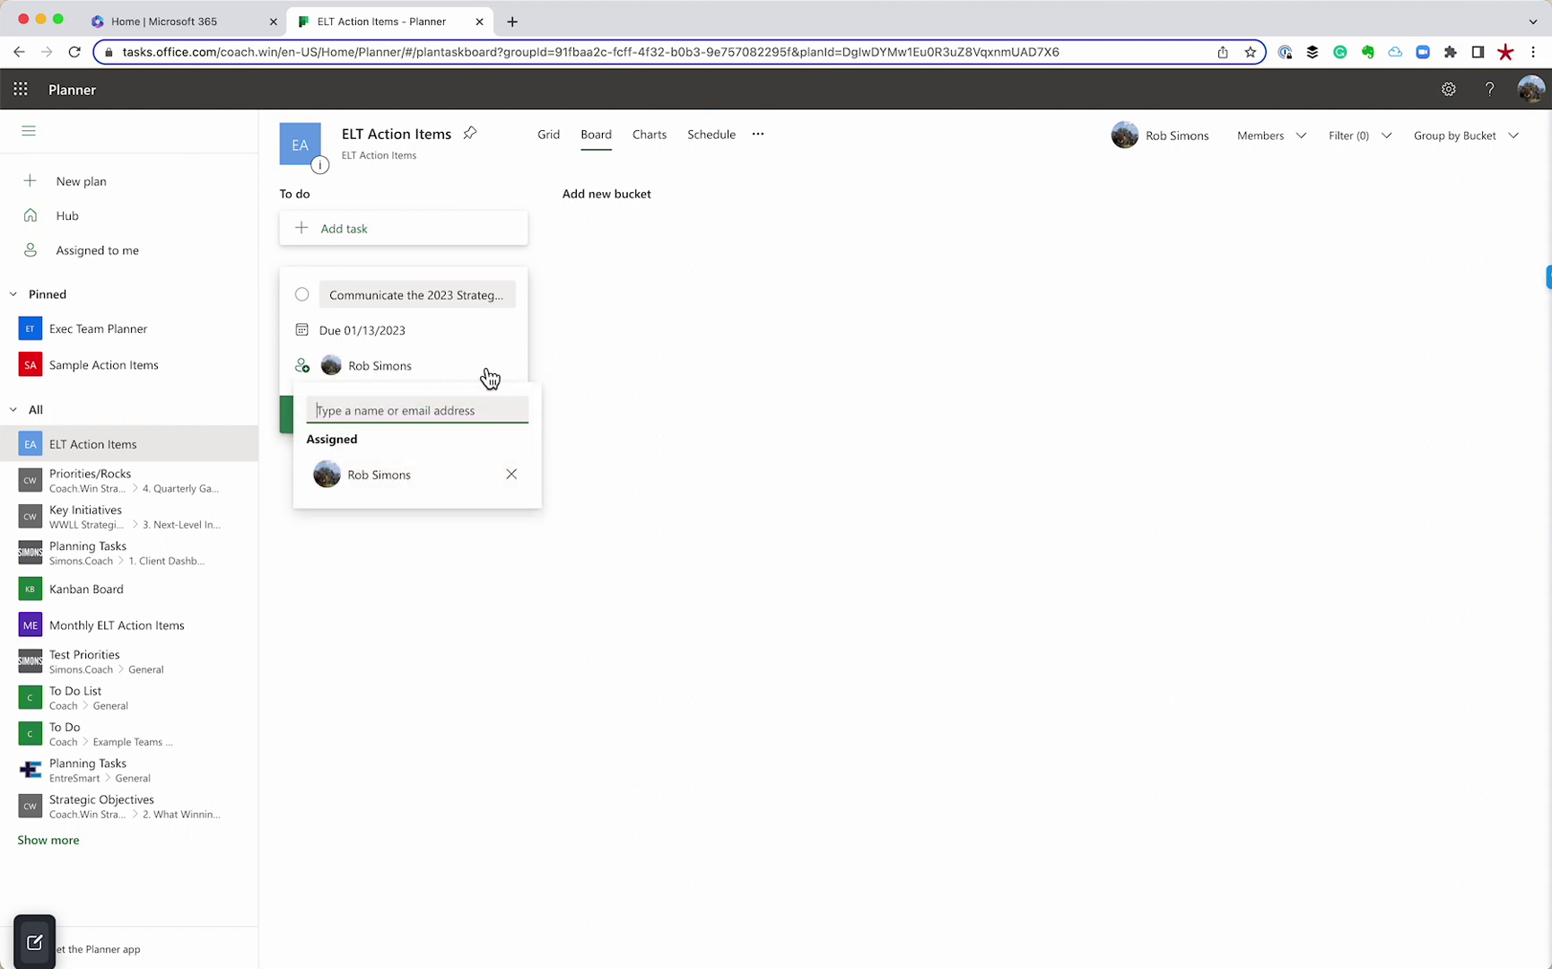
left_click(368, 419)
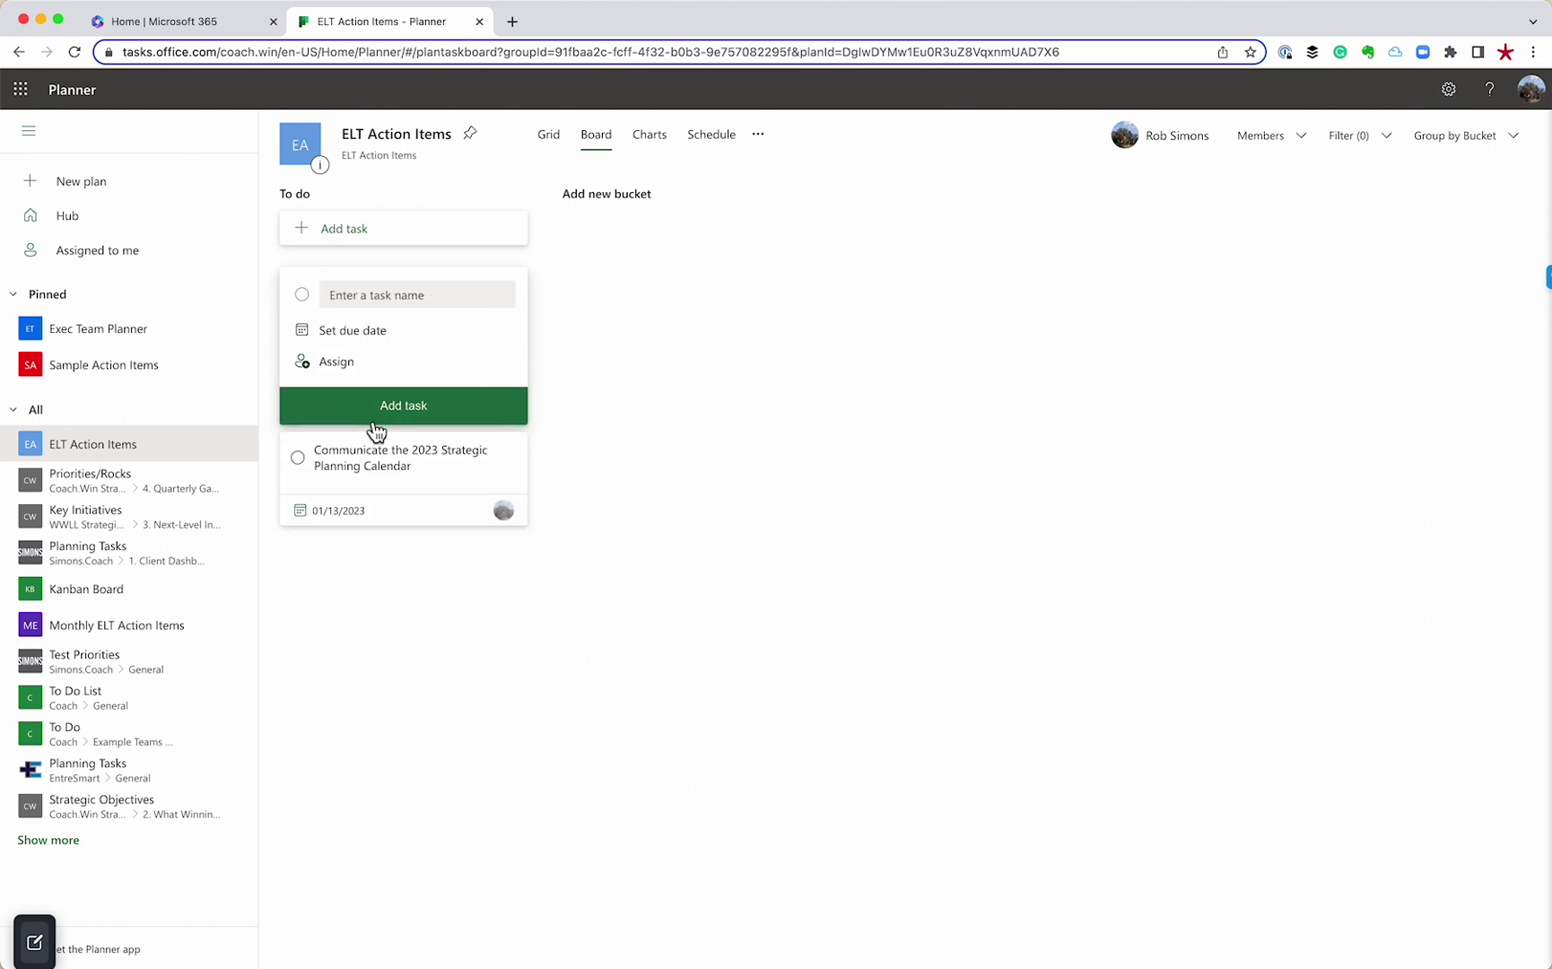
left_click(405, 691)
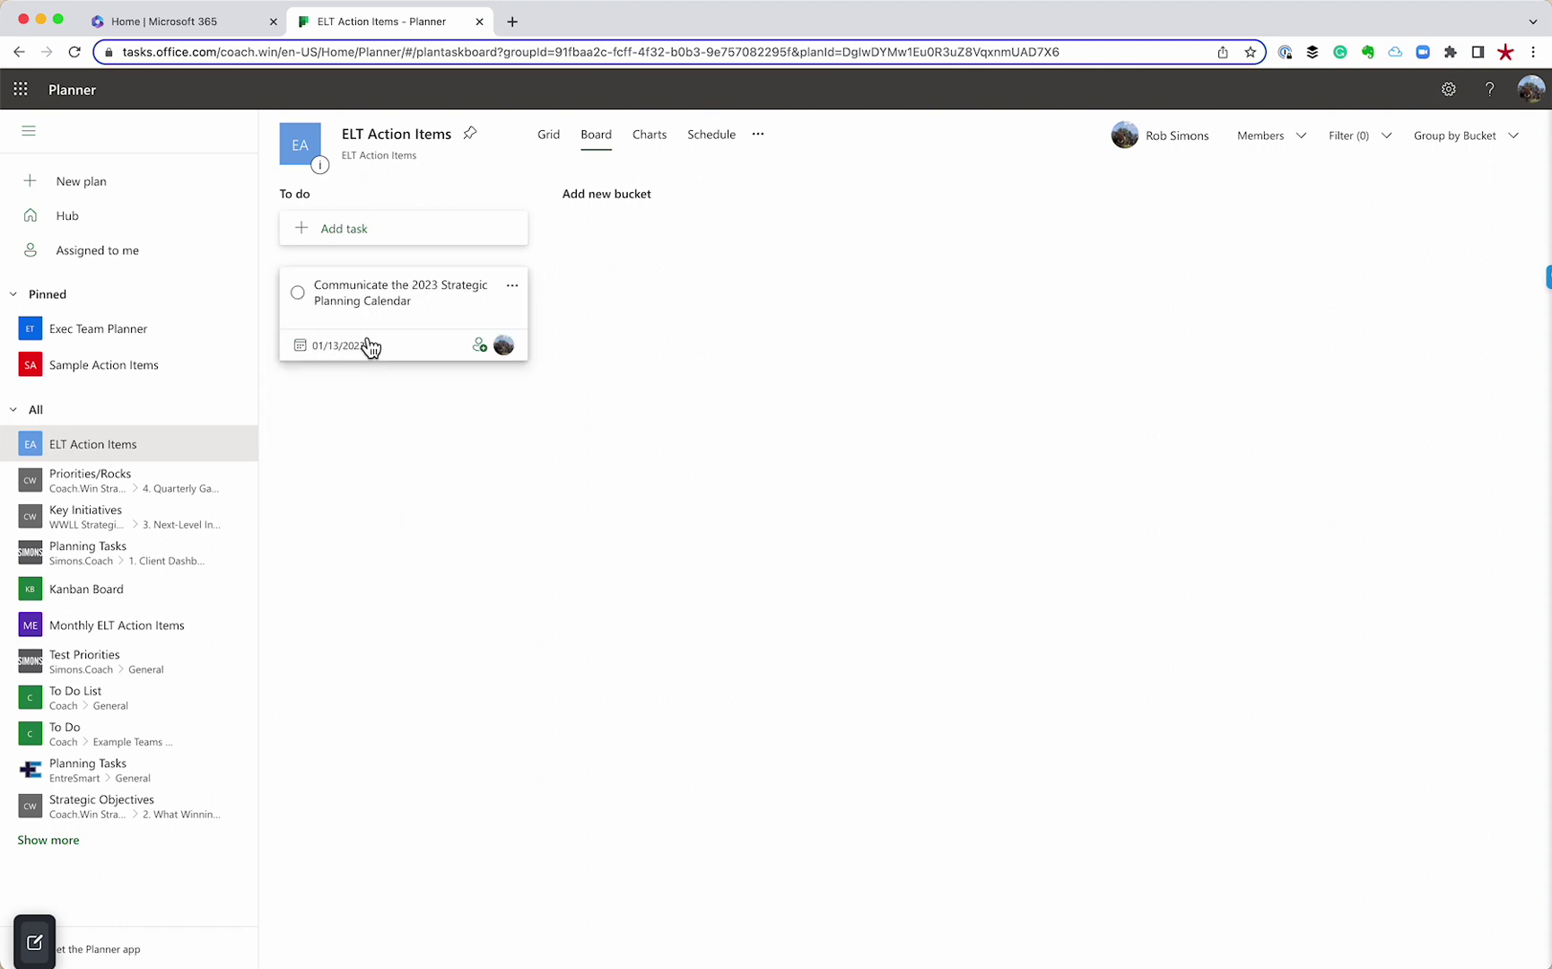
Step: Add 'Complete 2023 Forecast' to To do, due December 31, assigned to the plan owner
left_click(355, 233)
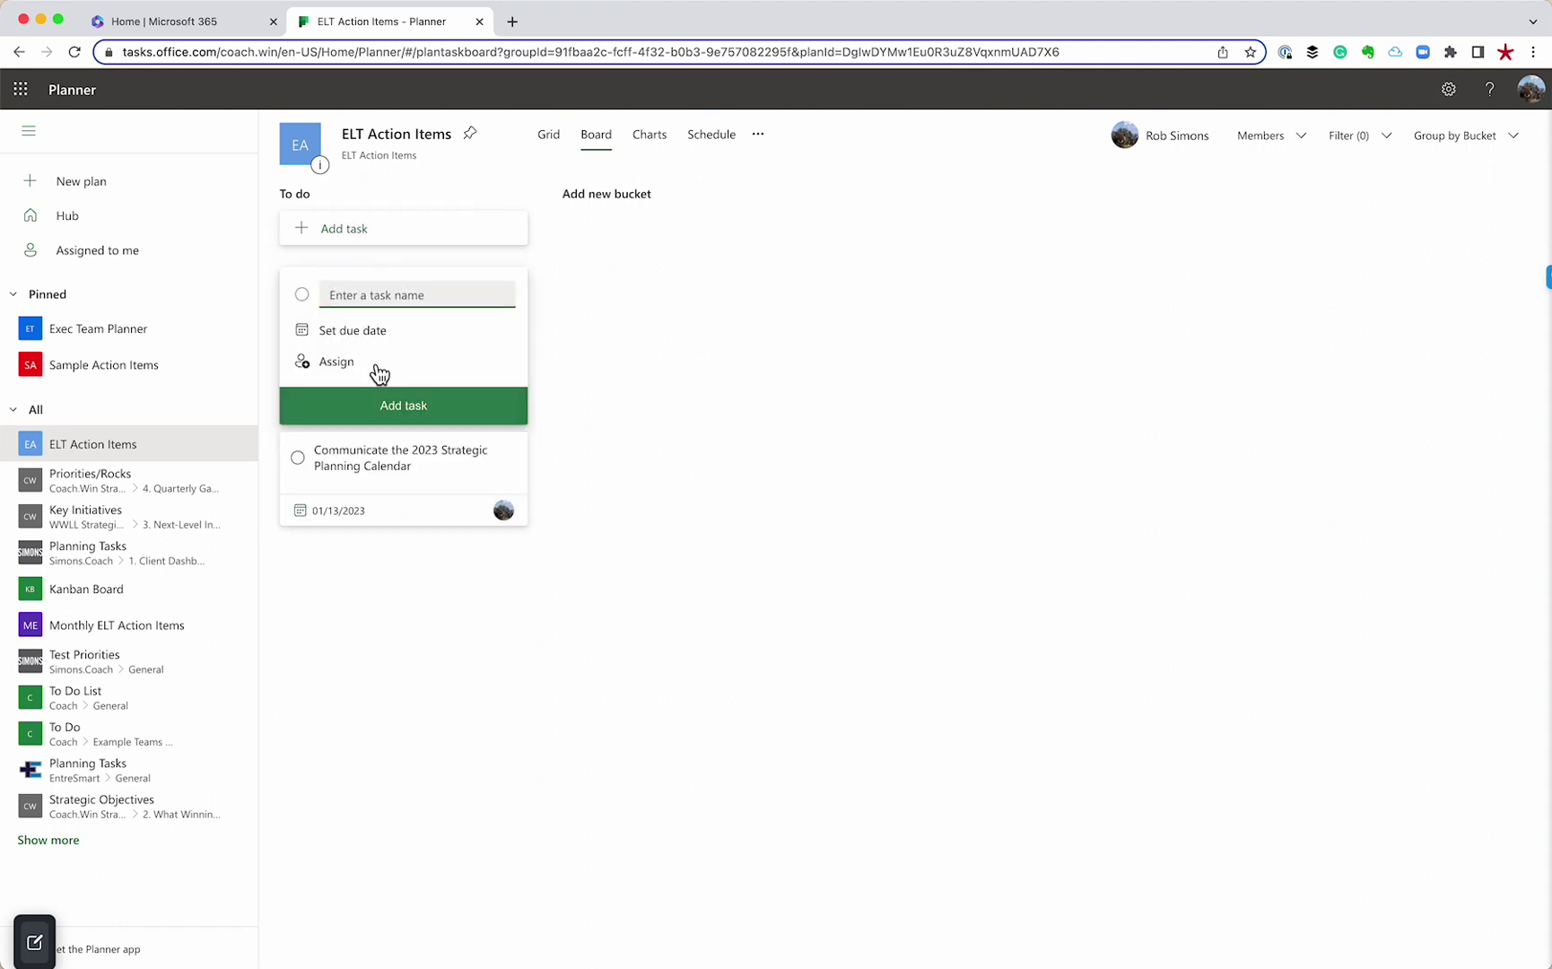
type("Complete 2023 Forecast")
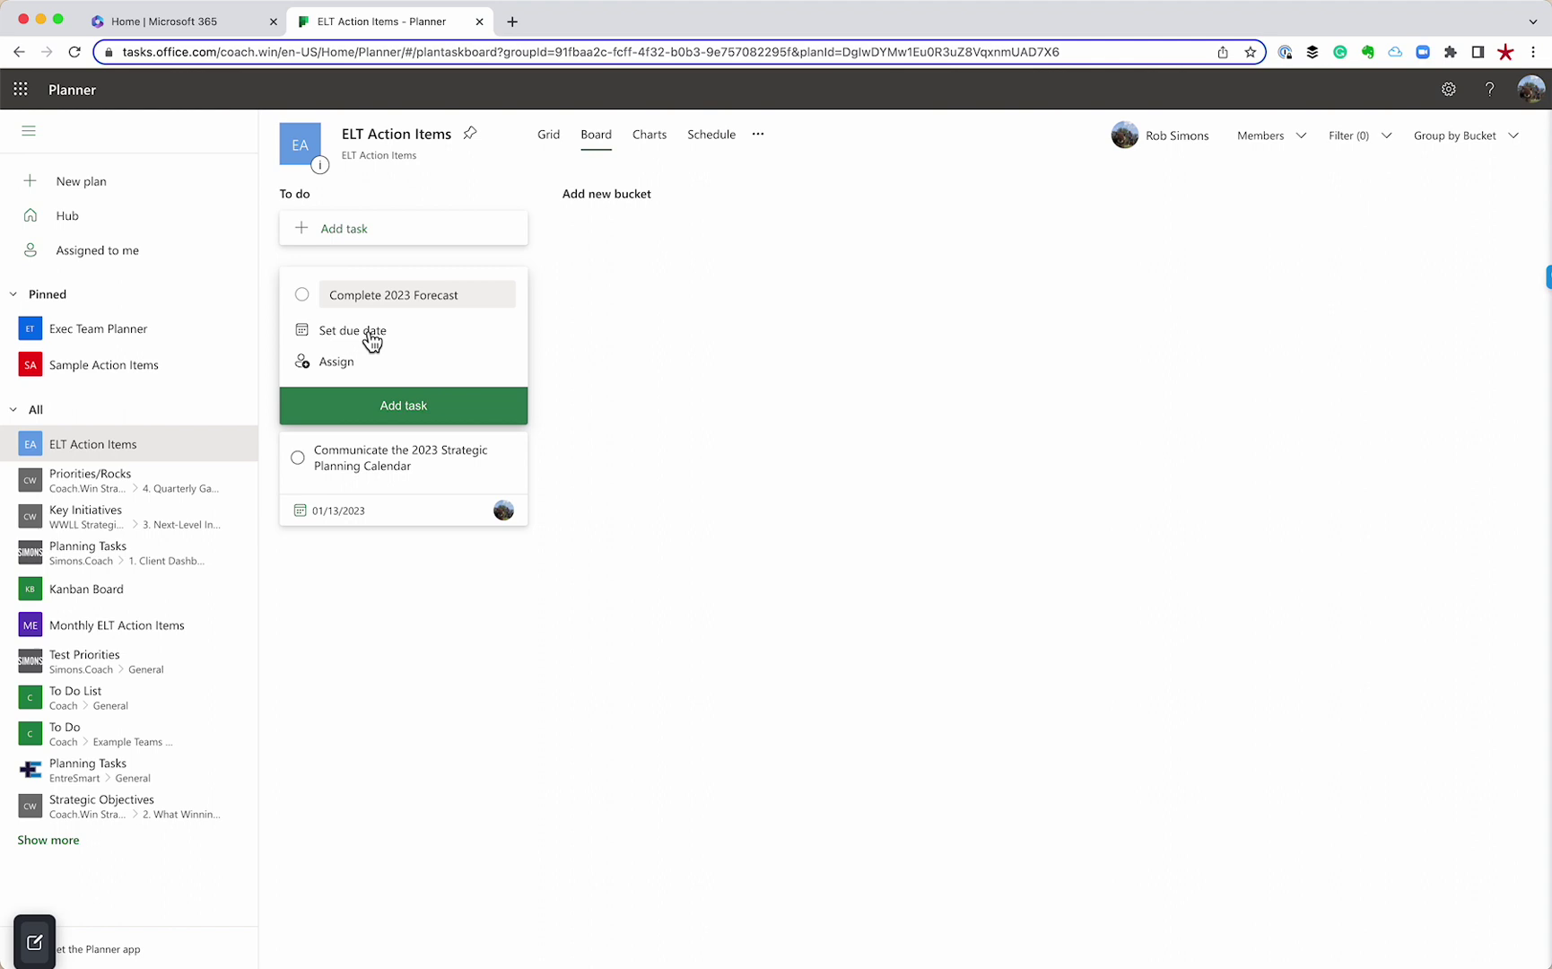
left_click(367, 336)
left_click(462, 518)
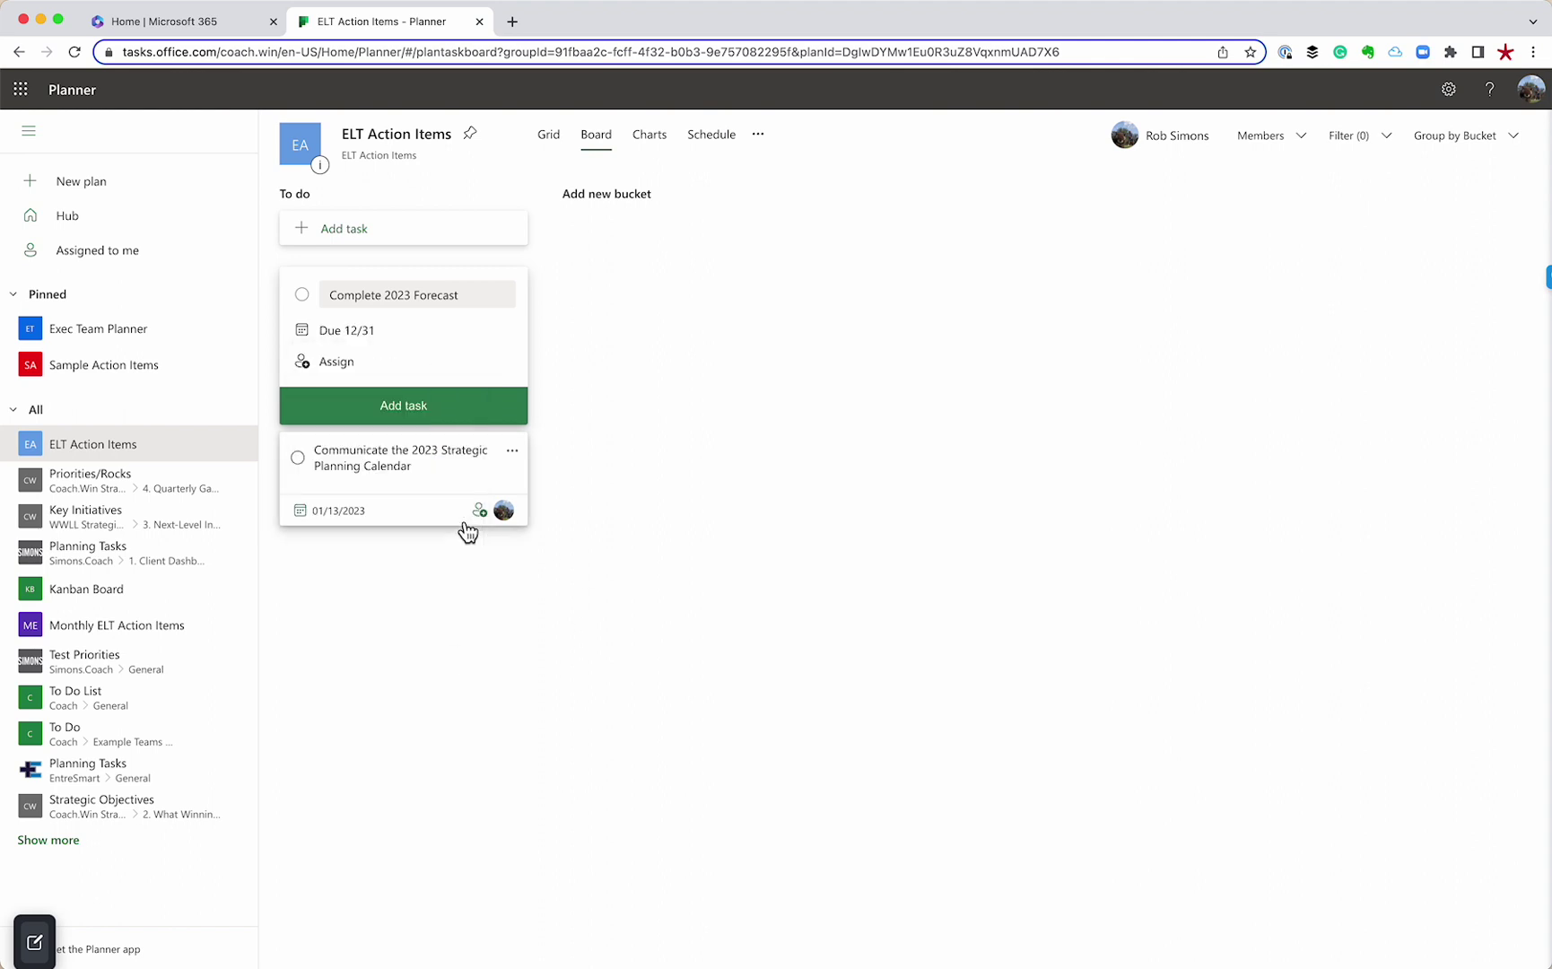
left_click(336, 363)
left_click(376, 469)
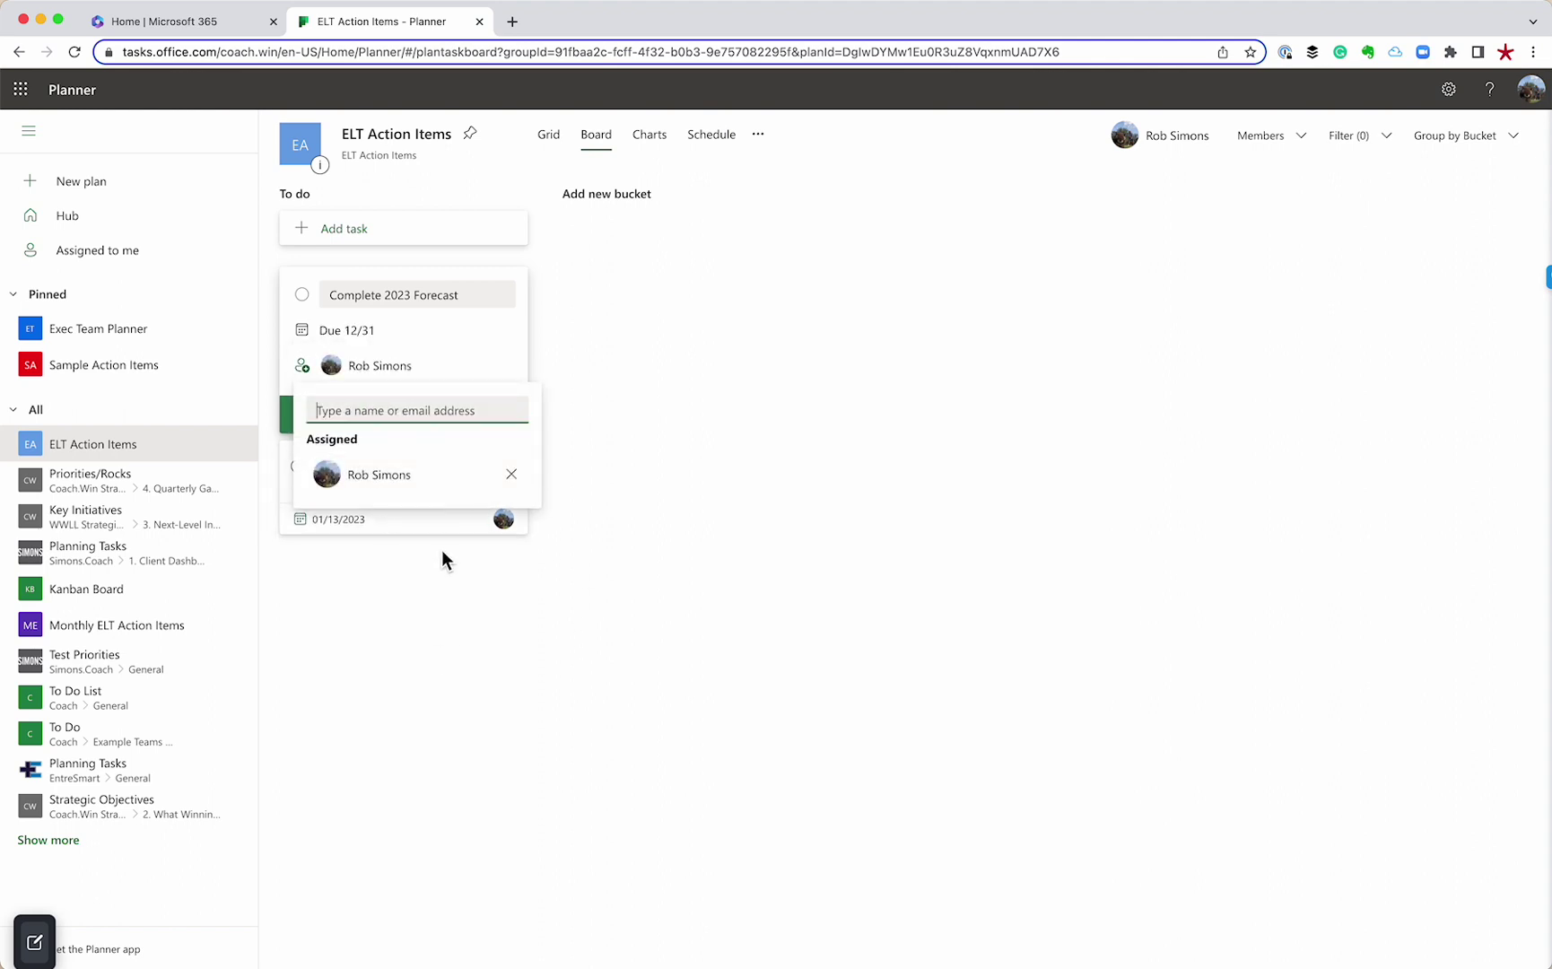
left_click(458, 348)
left_click(401, 415)
left_click(432, 788)
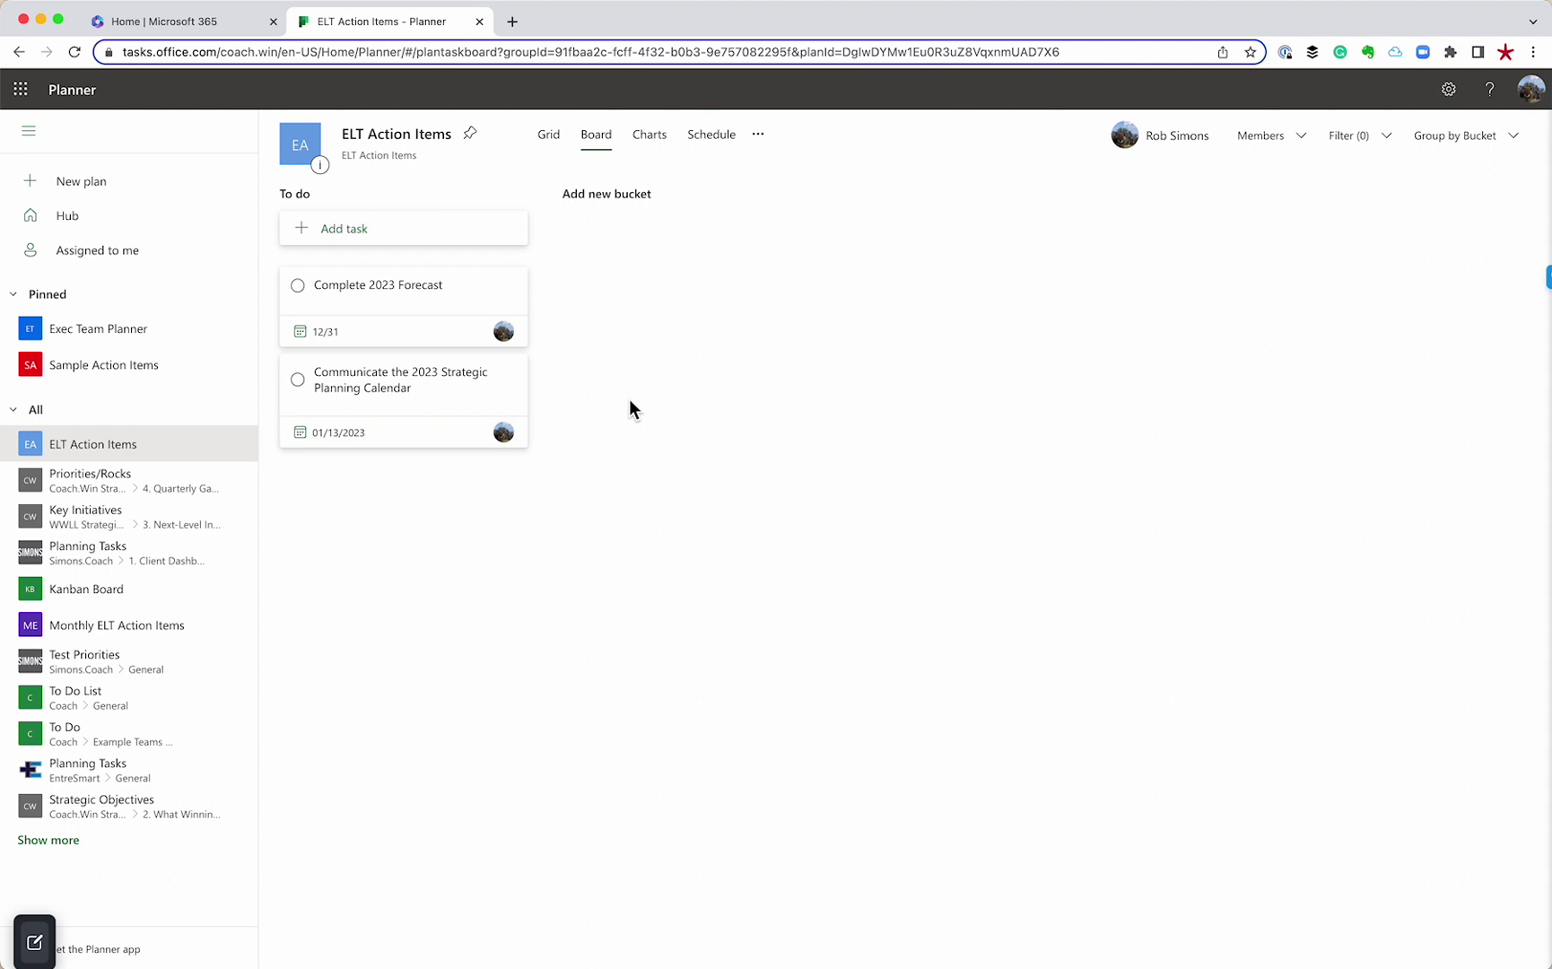
Step: Add checklist items Confirm Calendar with Business Coach, Book the Meeting Rooms, Send out Calendar Invites to ELT
left_click(437, 386)
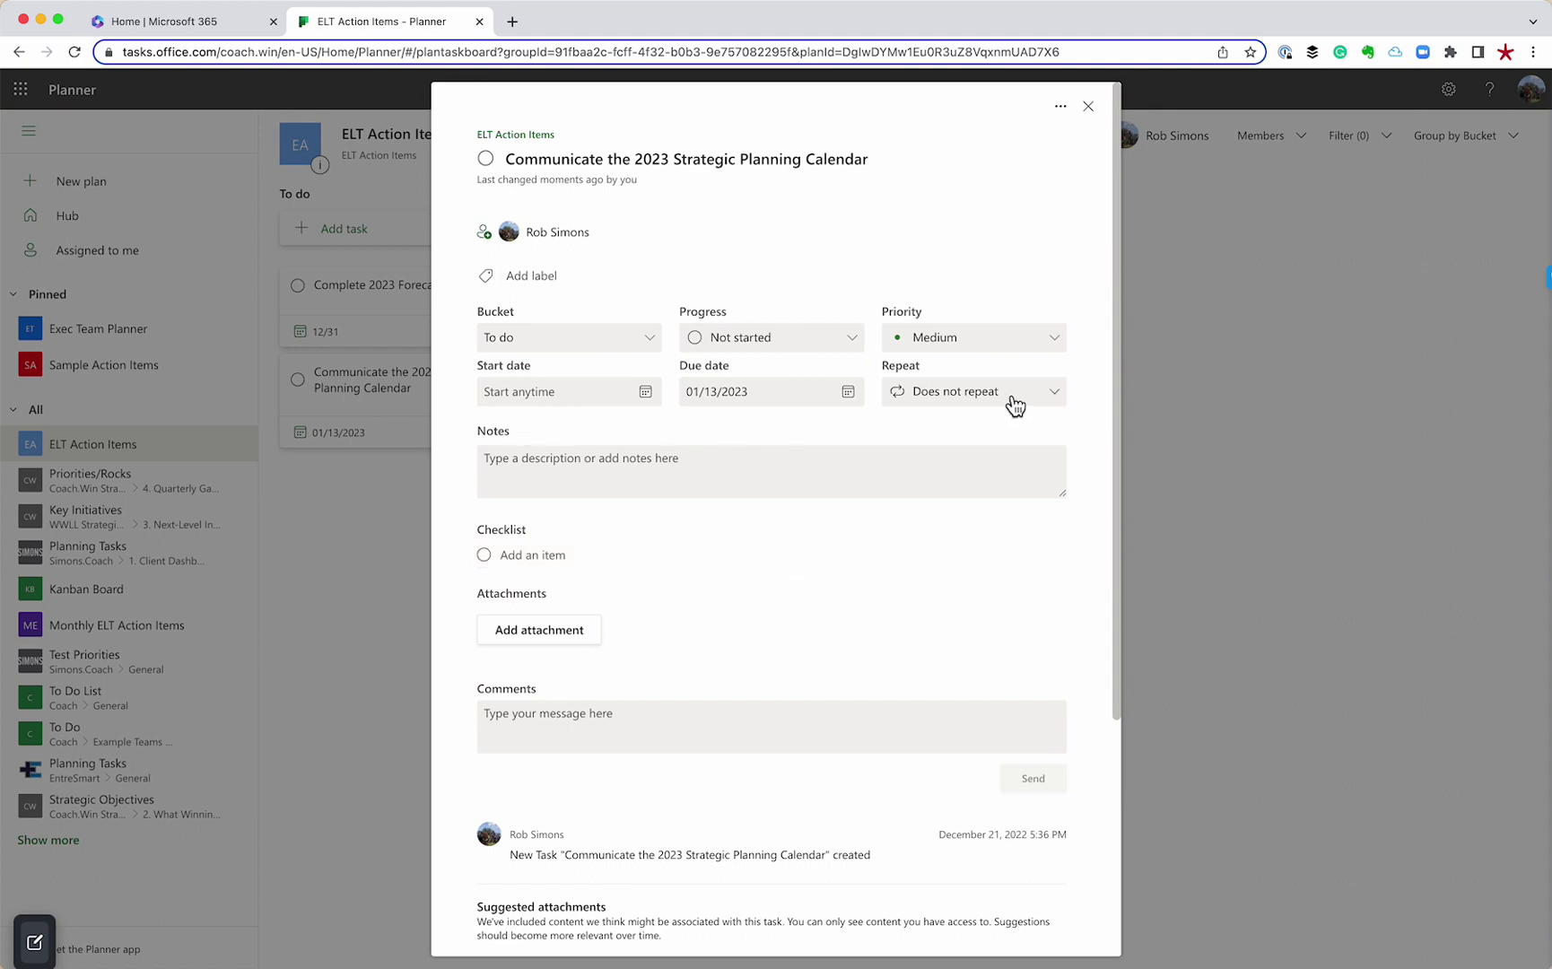
mouse_move(470, 425)
left_mouse_down()
mouse_move(1173, 556)
mouse_move(1087, 514)
left_mouse_up()
left_click_drag(449, 505, 1078, 642)
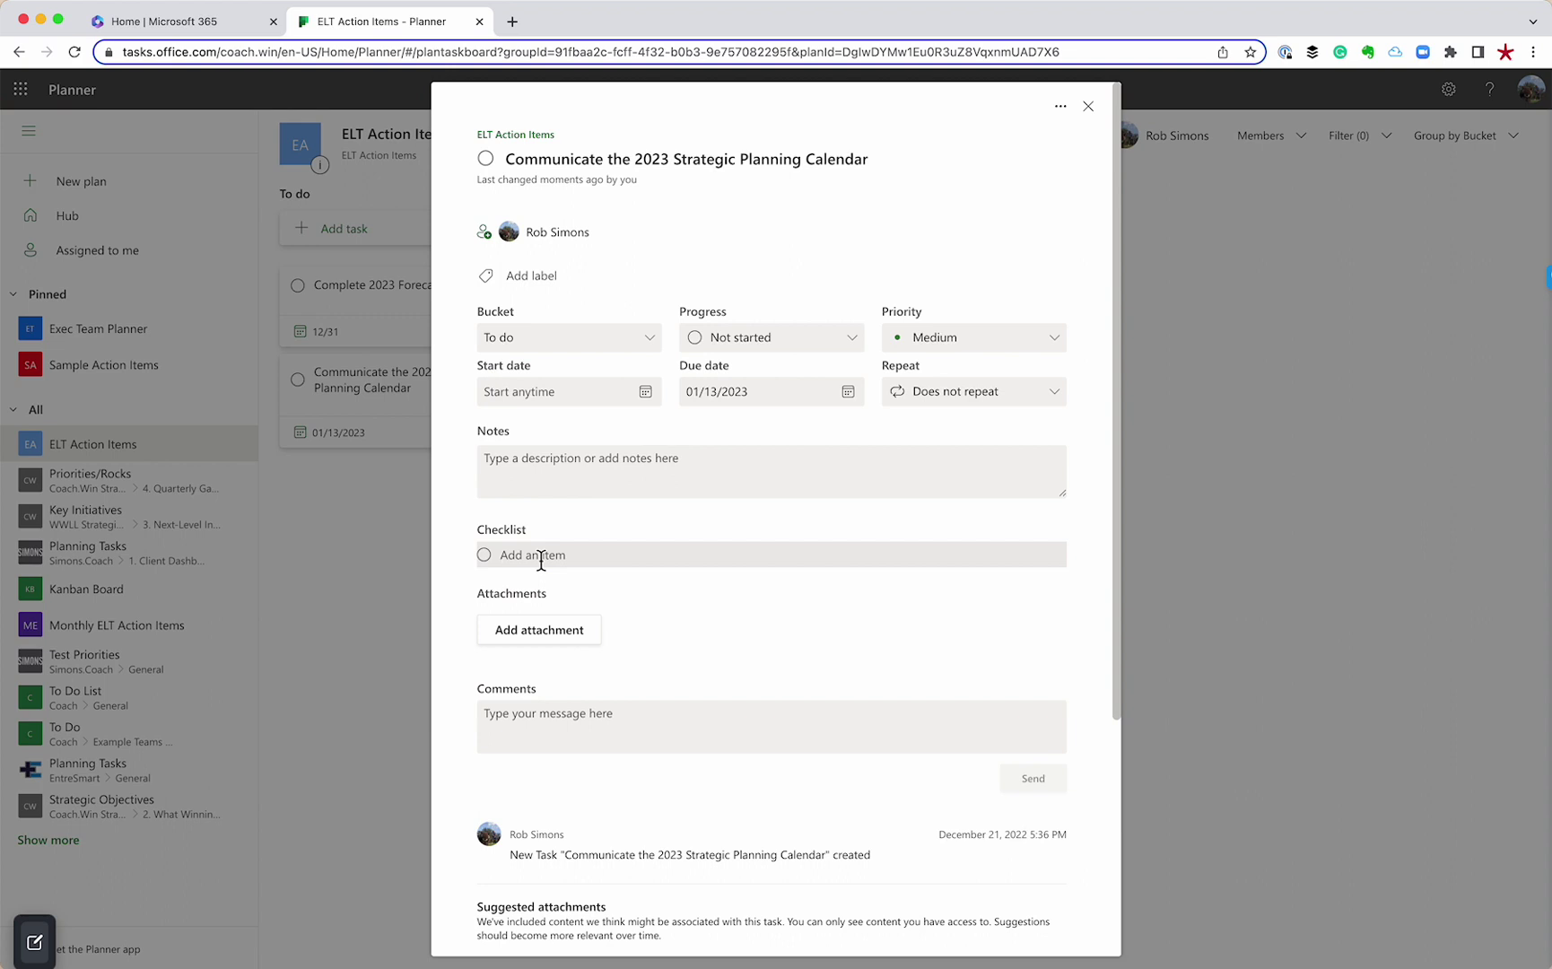
type("Confirm Calendar with Business Coach")
key("Return")
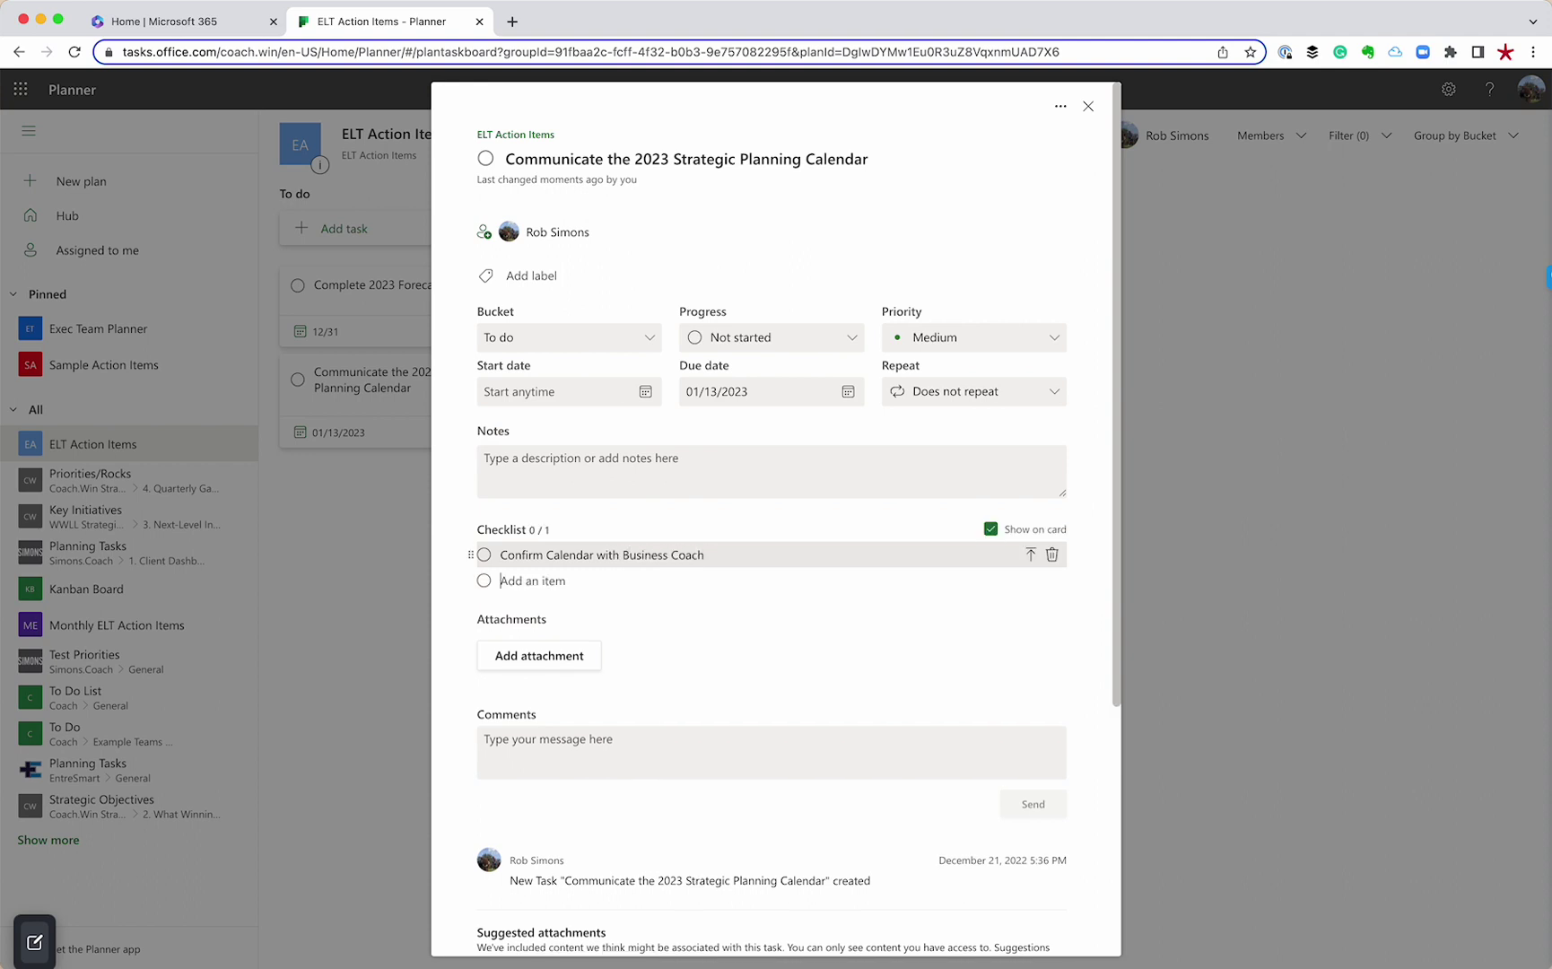
type("Book th")
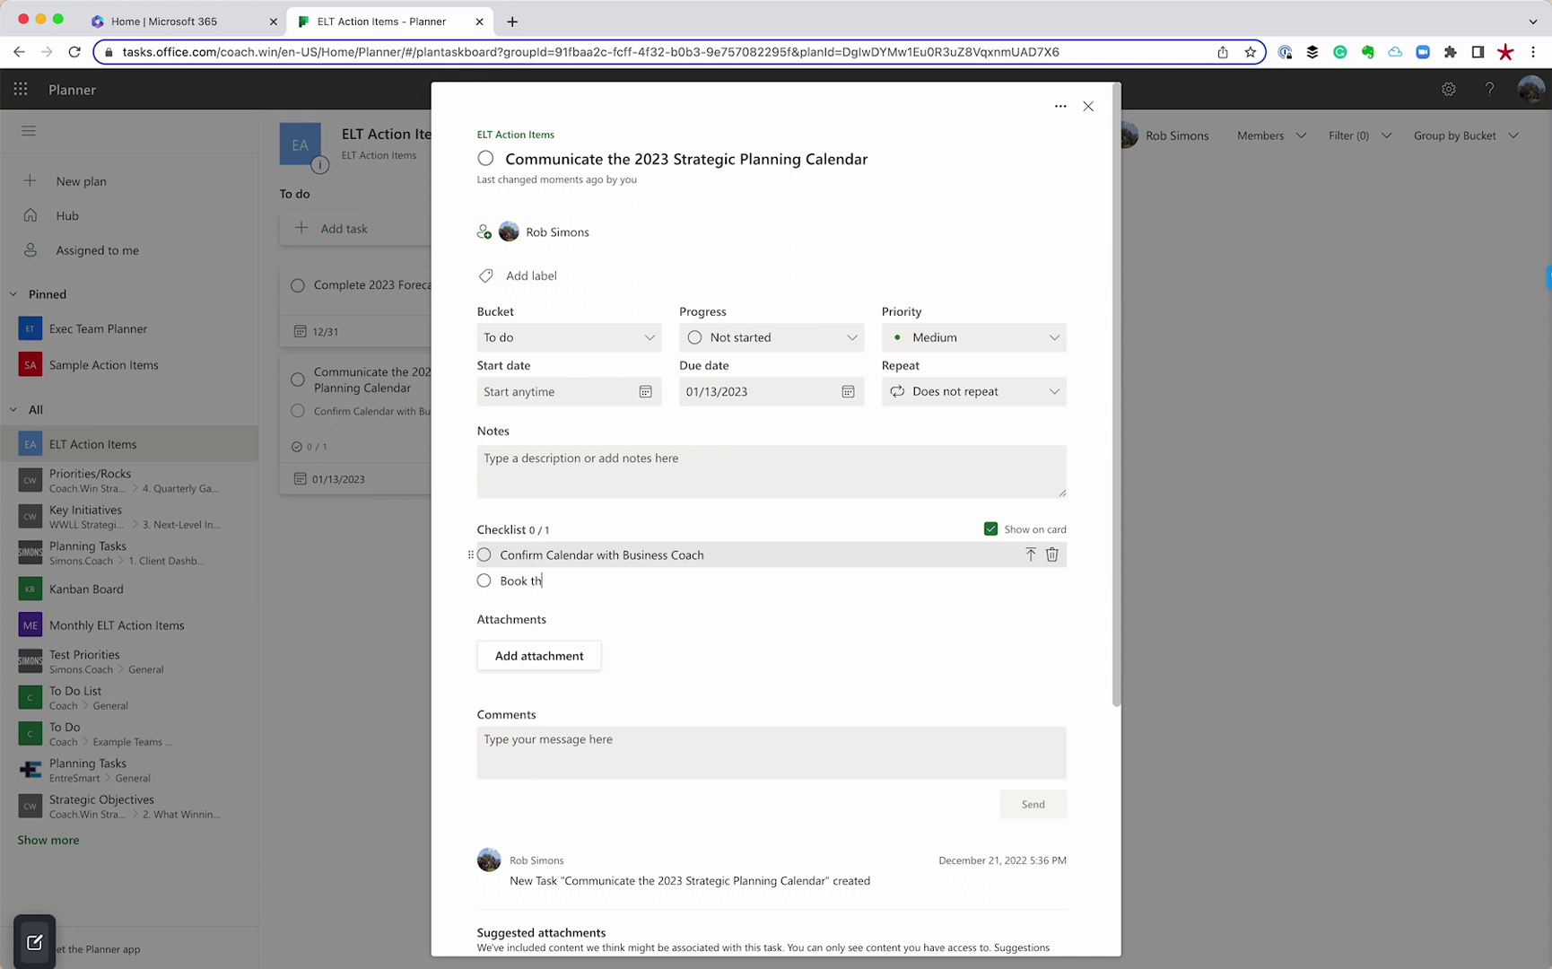
type("e Meeting Rooms")
key("Return")
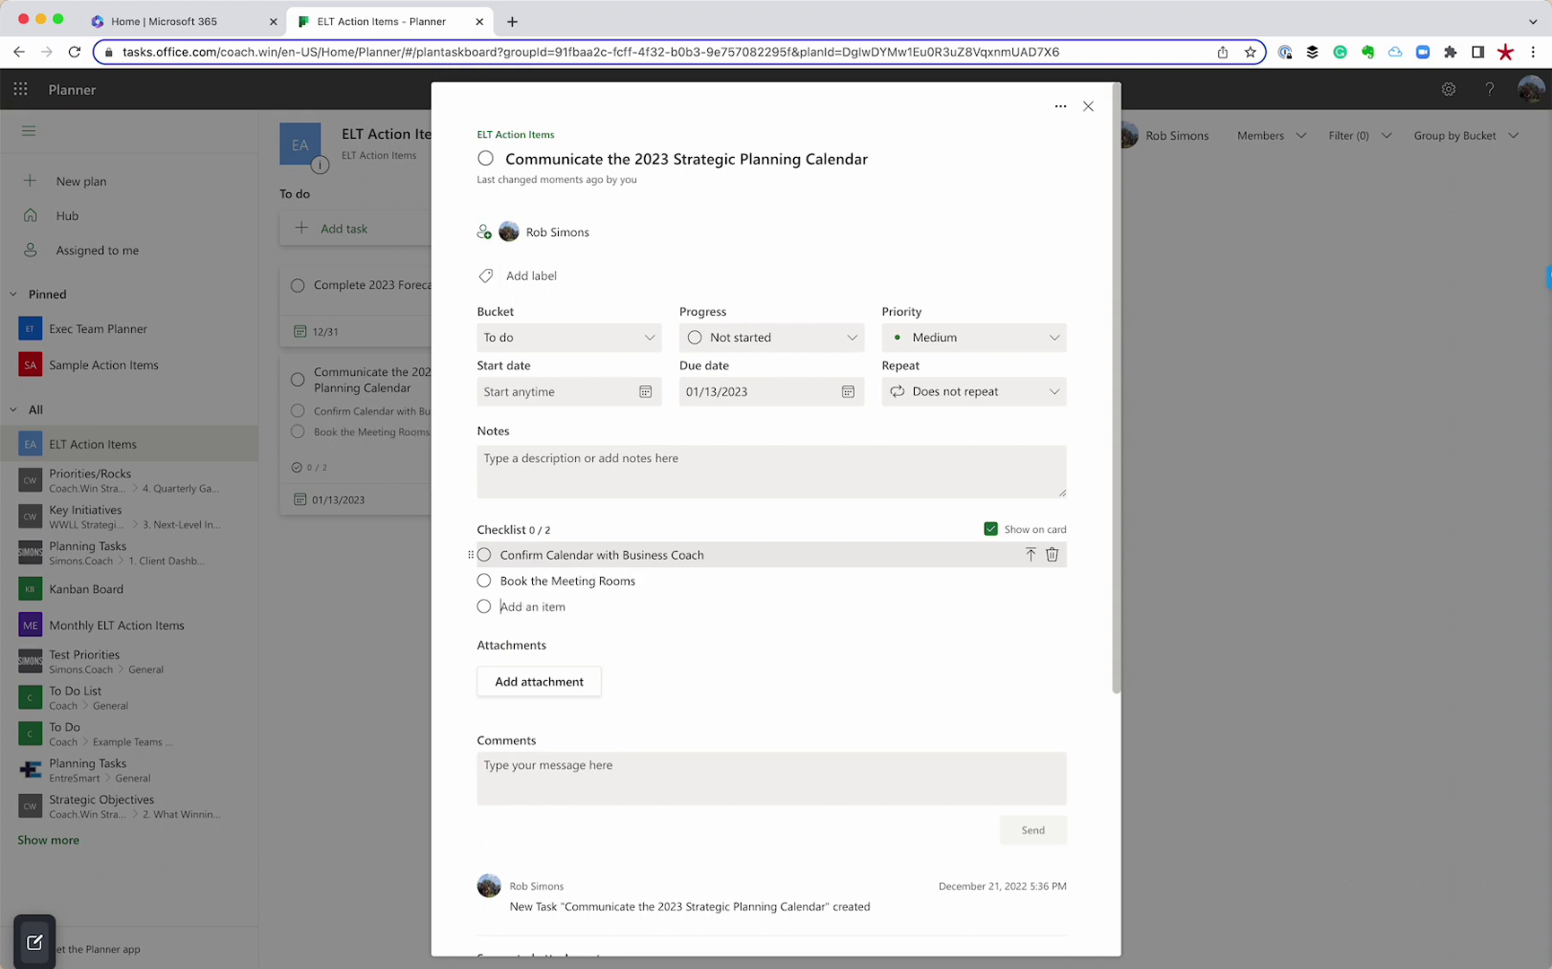
type("Send out Calendar Invites to EL")
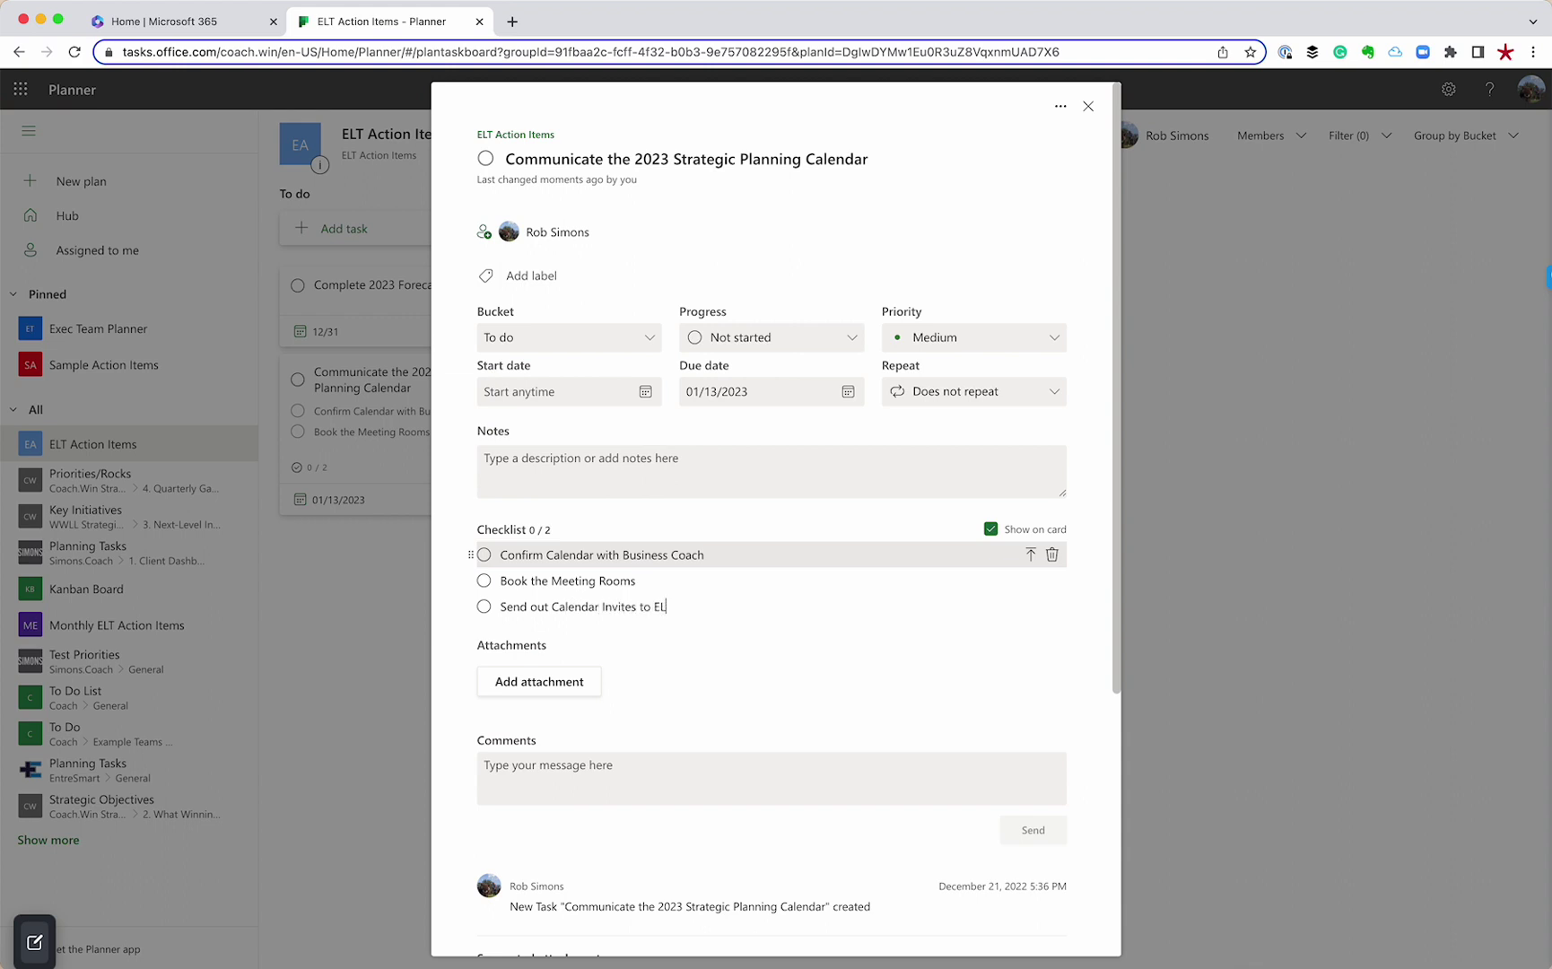
type("T")
key("Return")
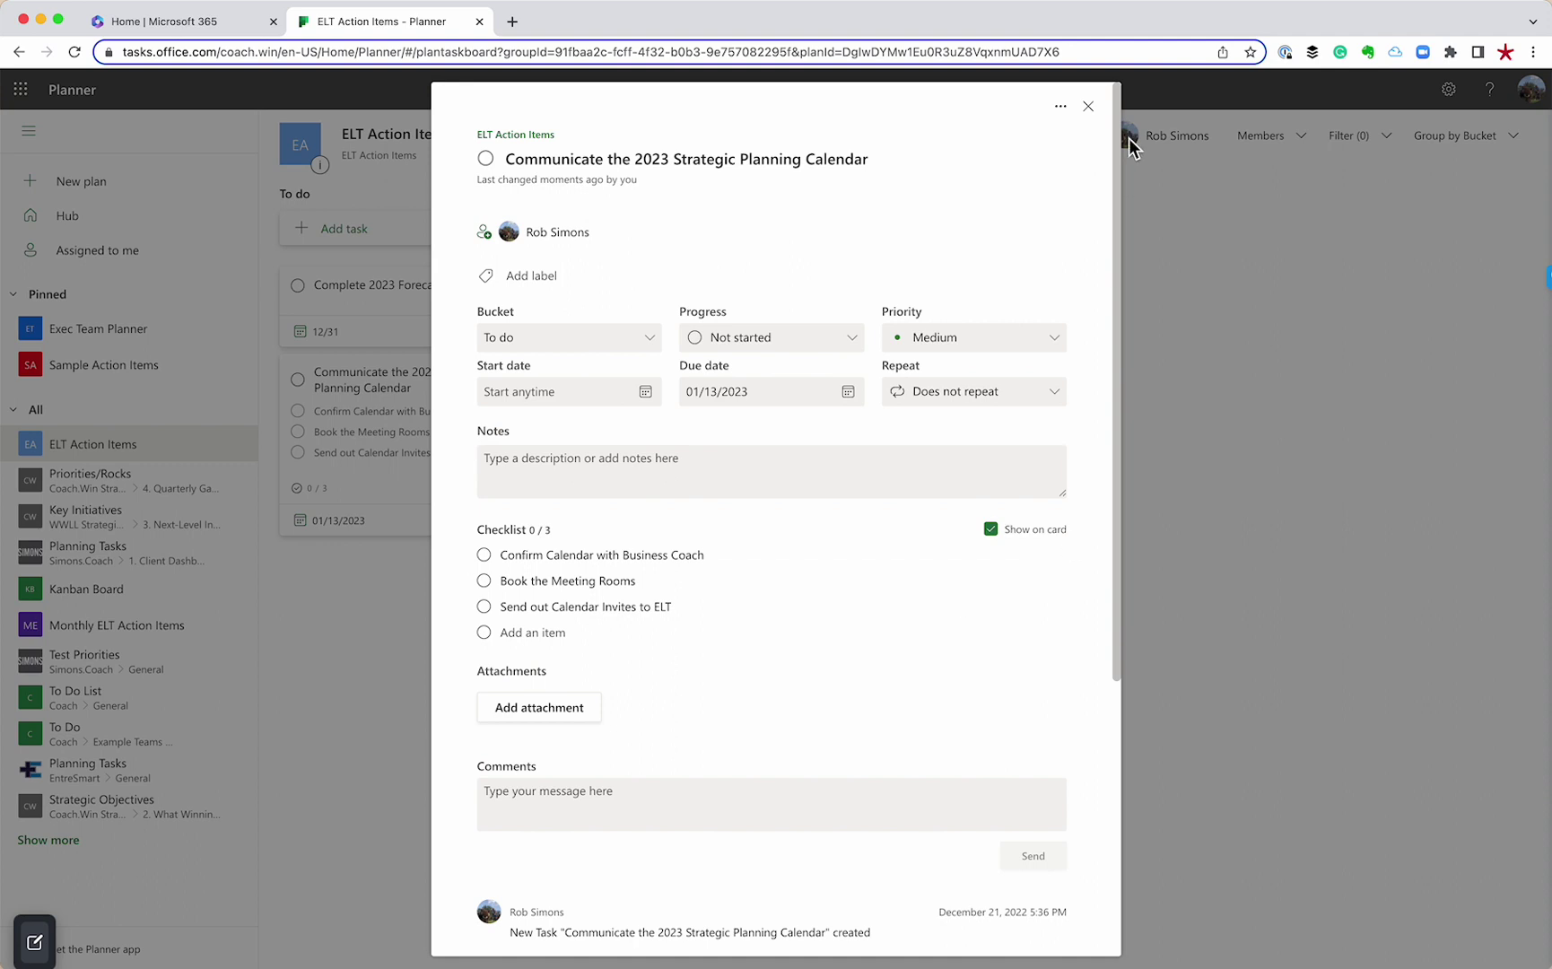
left_click(1089, 106)
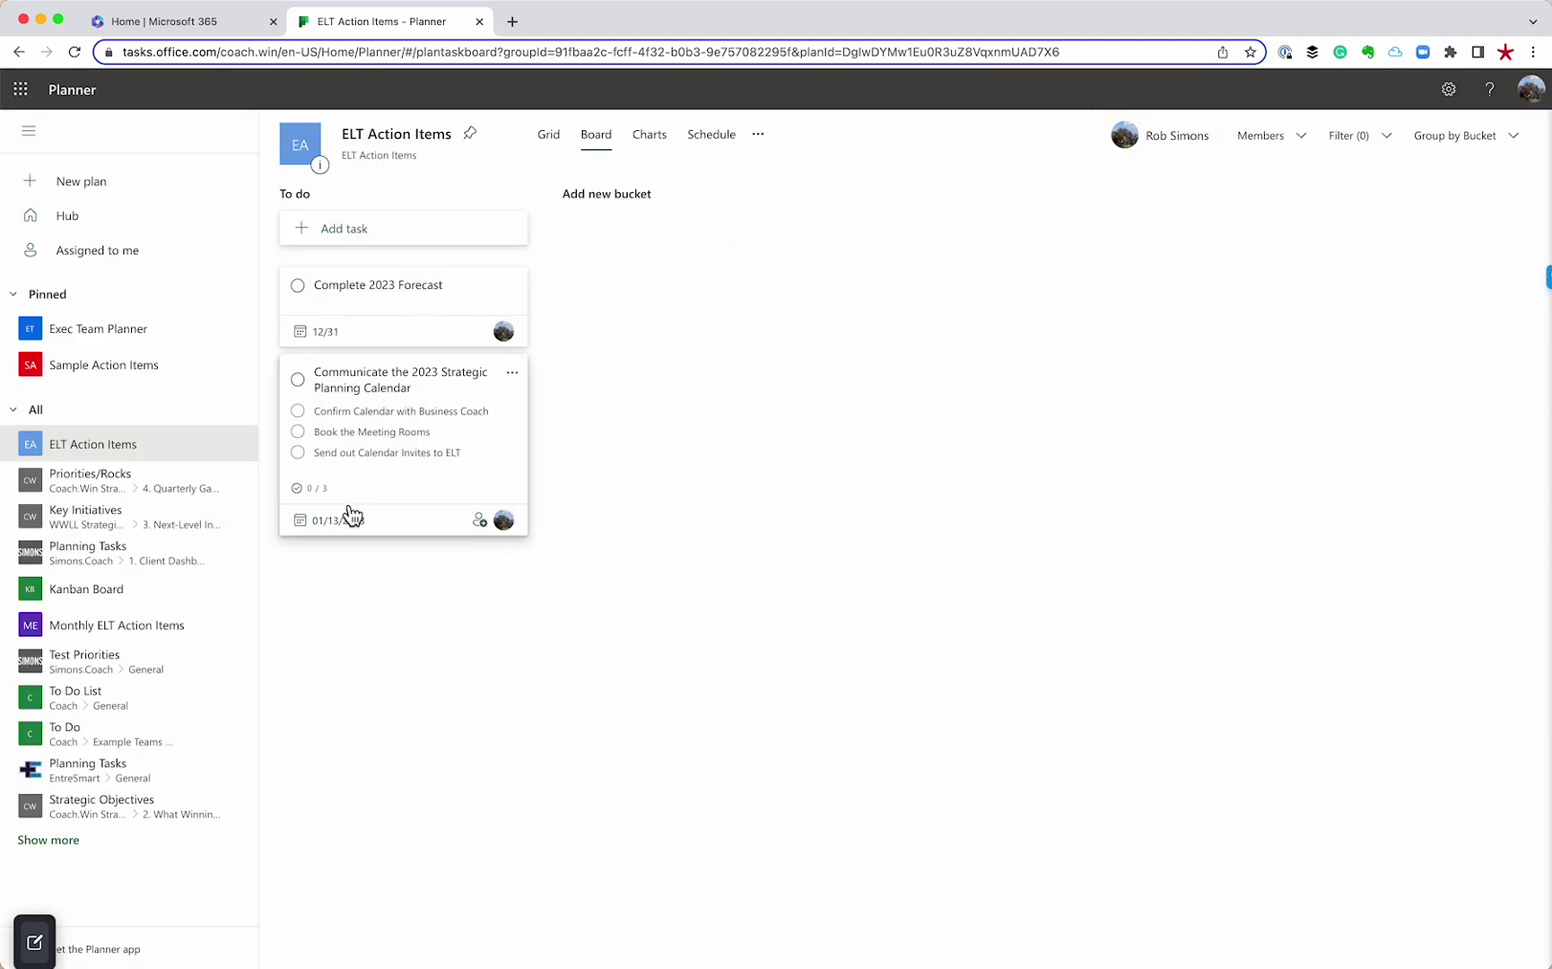
Step: Check off 'Confirm Calendar with Business Coach' on the calendar task's card
left_click_drag(541, 563, 262, 347)
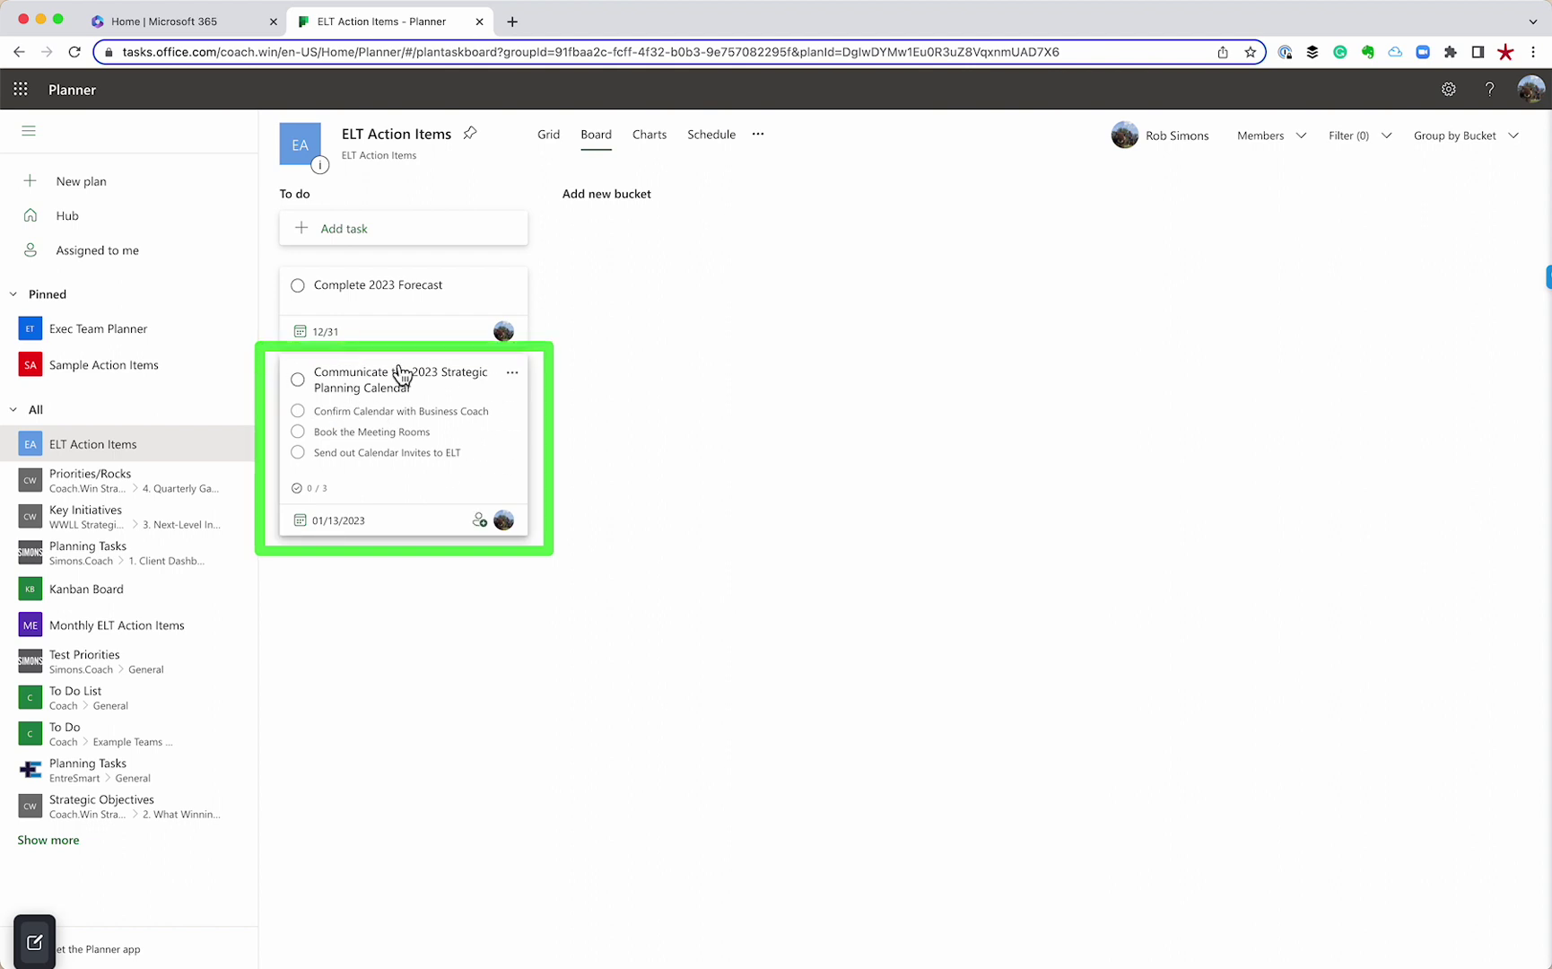
mouse_move(641, 390)
left_mouse_down()
mouse_move(532, 399)
mouse_move(494, 433)
left_mouse_up()
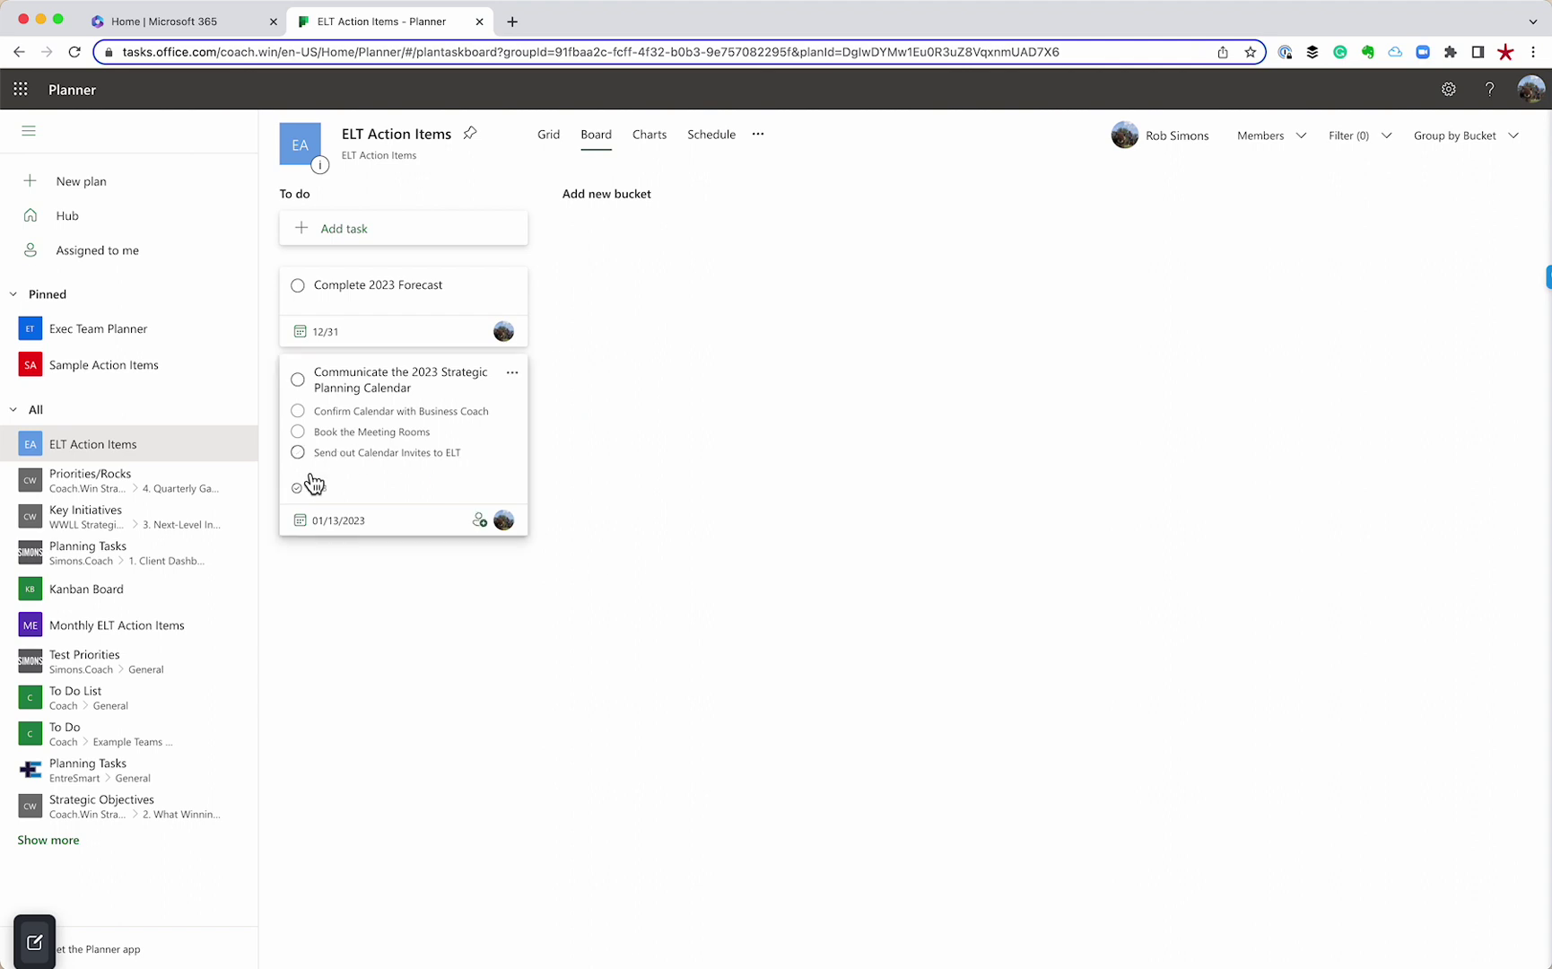
left_click(298, 411)
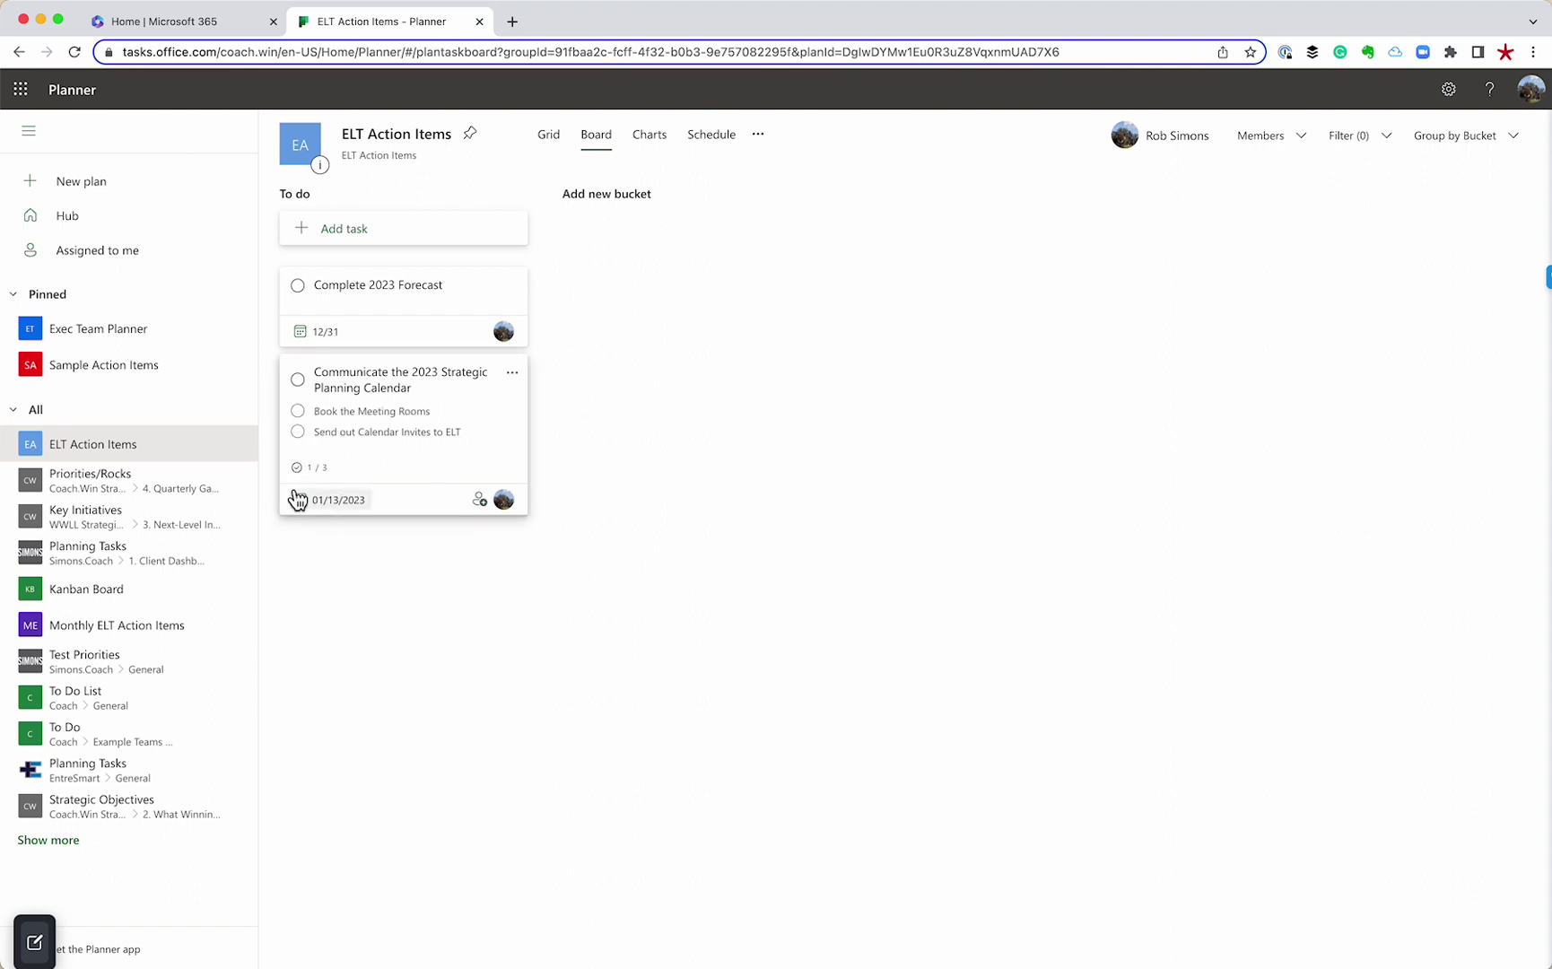
left_click_drag(279, 445, 395, 492)
Step: Post the comment 'Did not hear back from meeting facility. Have left several message.' on the task
left_click(416, 467)
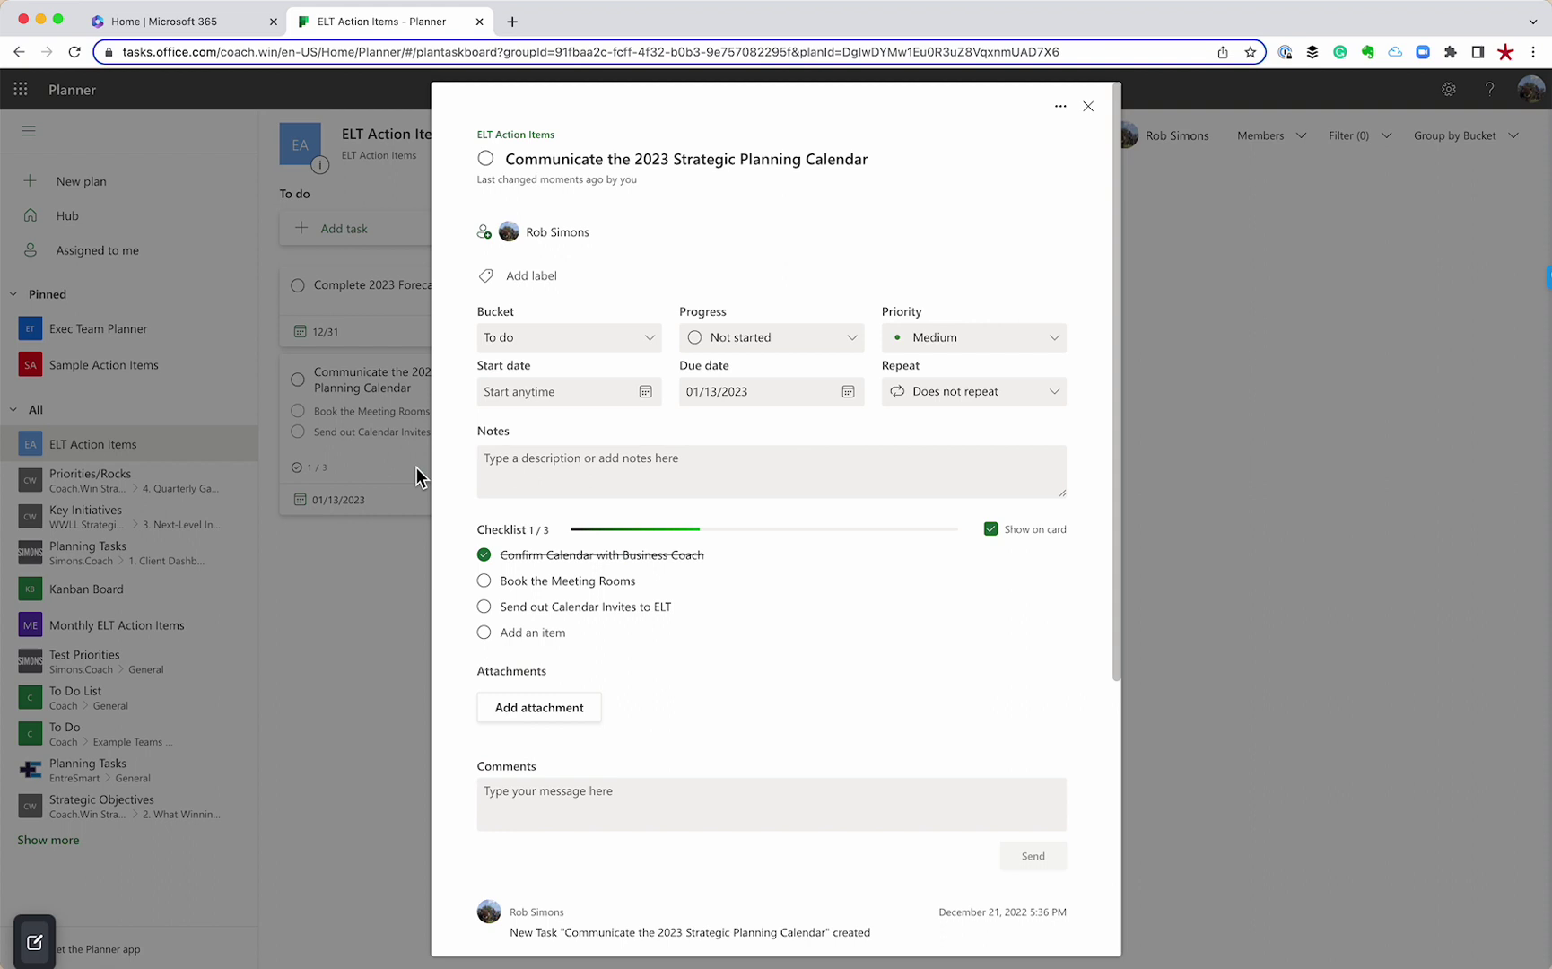
scroll(633, 852, "down", 2)
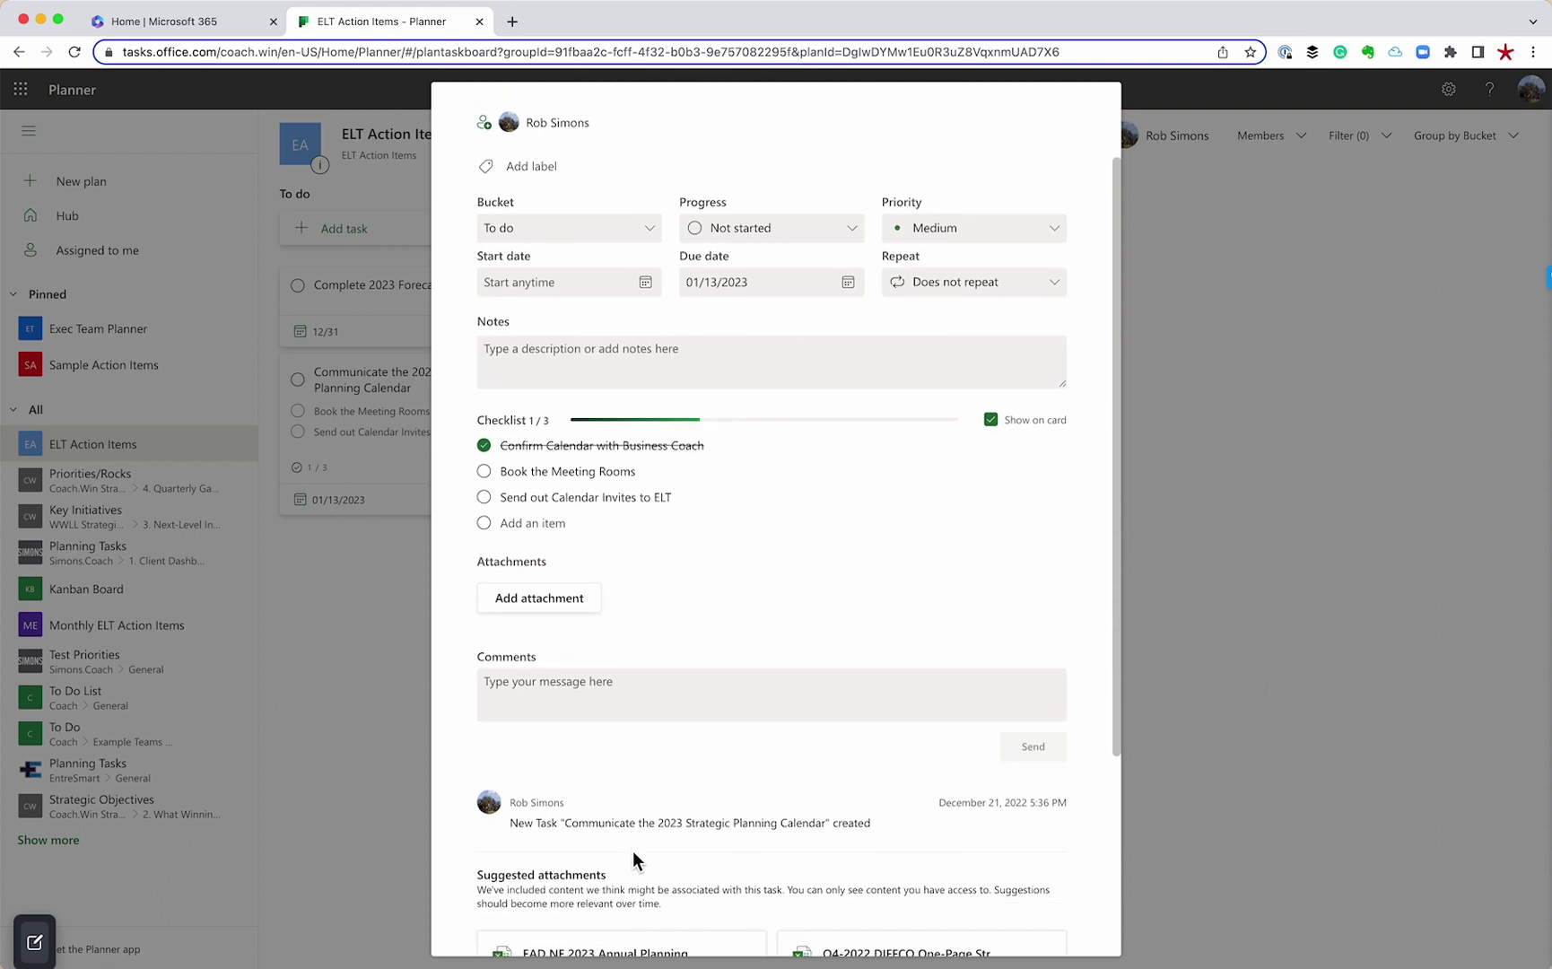
left_click(541, 705)
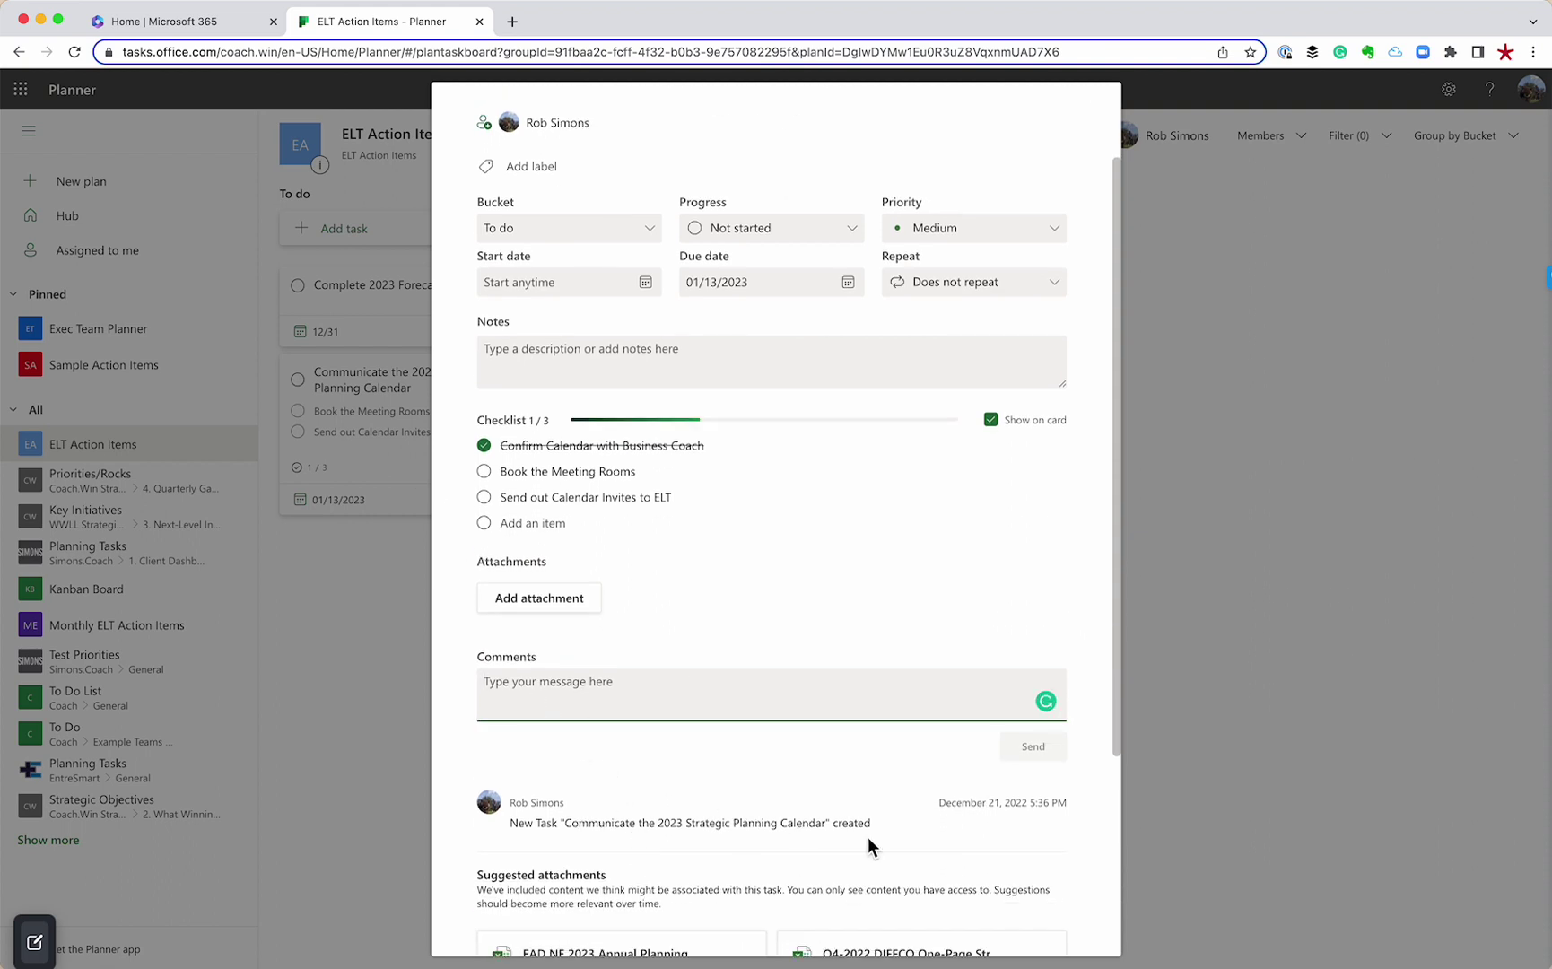
type("Did not he")
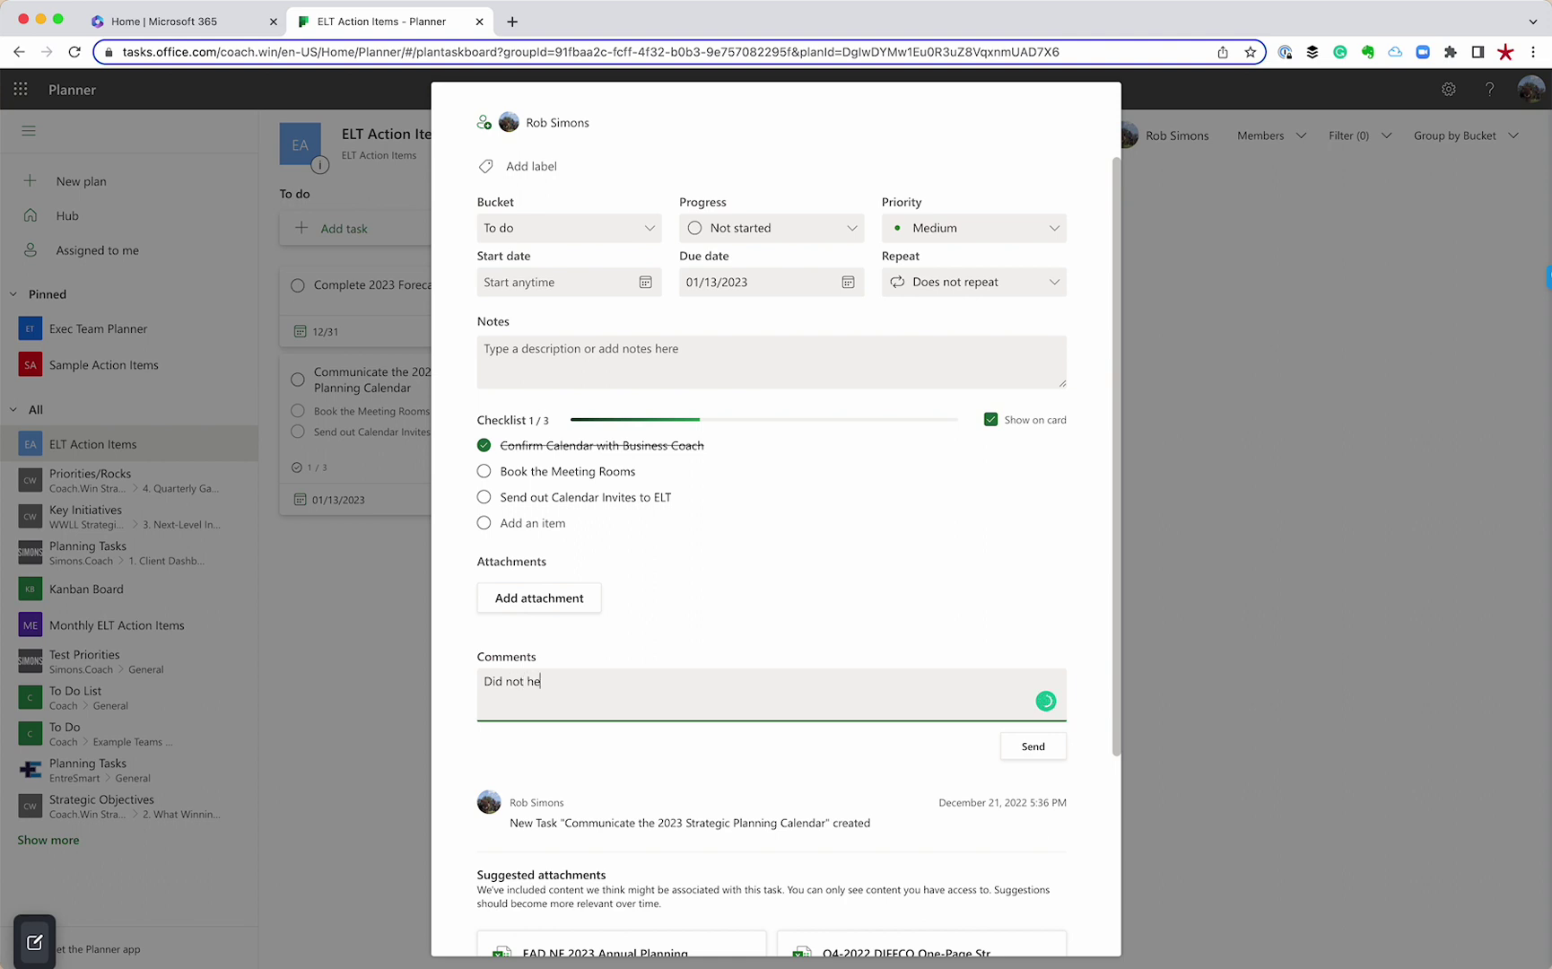
type("ar back from meeting facility. Have left s")
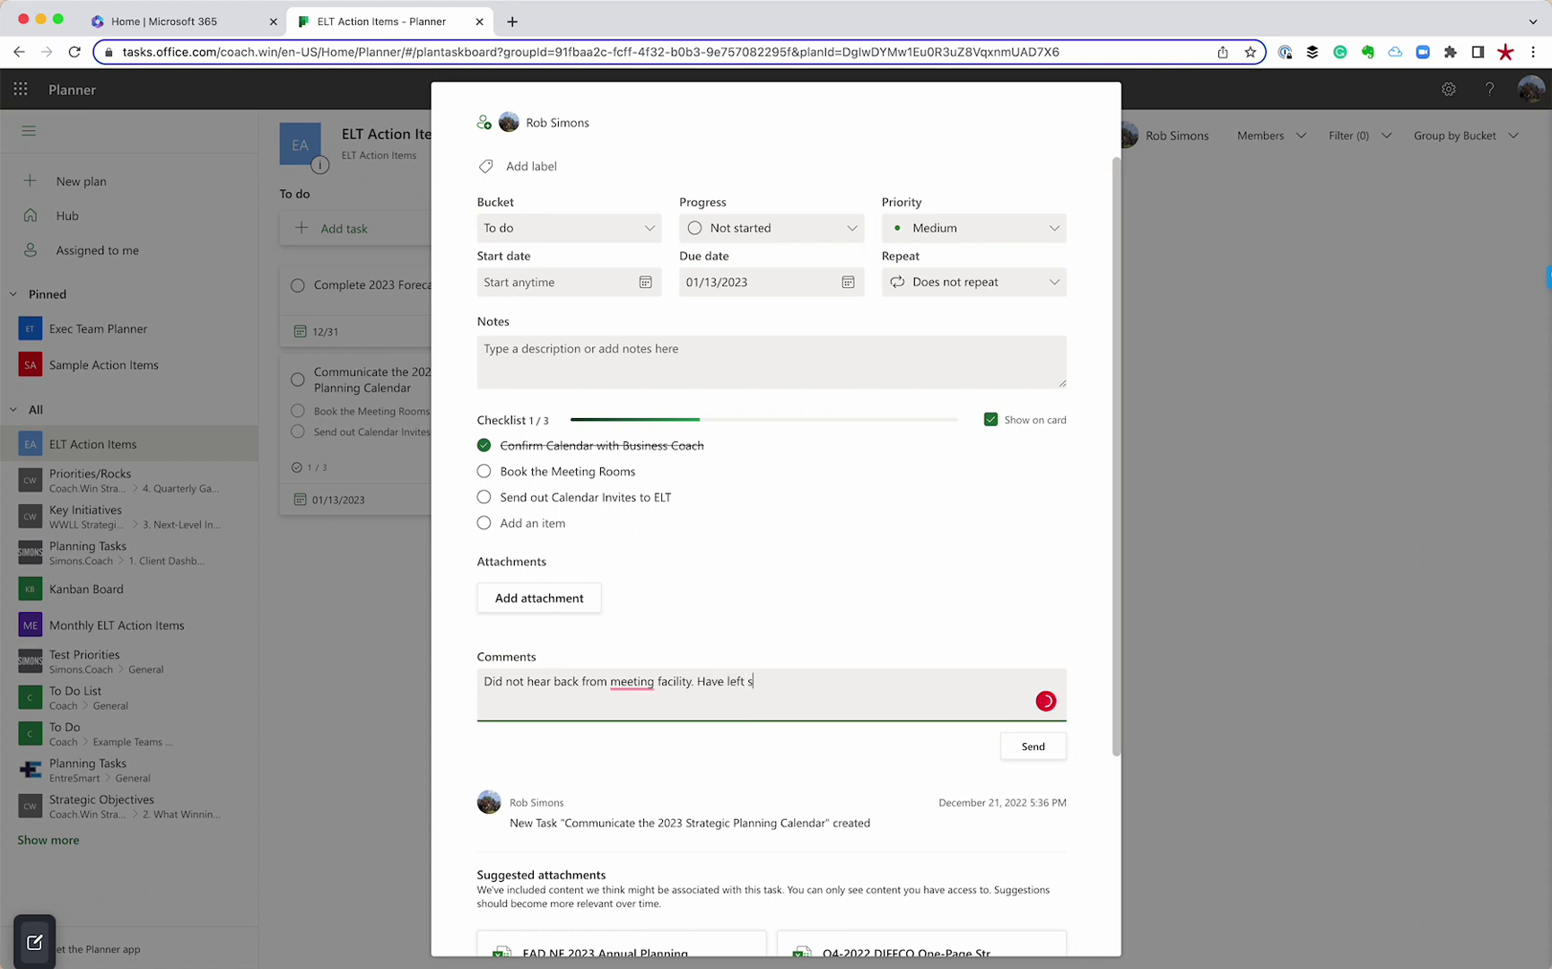
type("everal message.")
left_click(1033, 745)
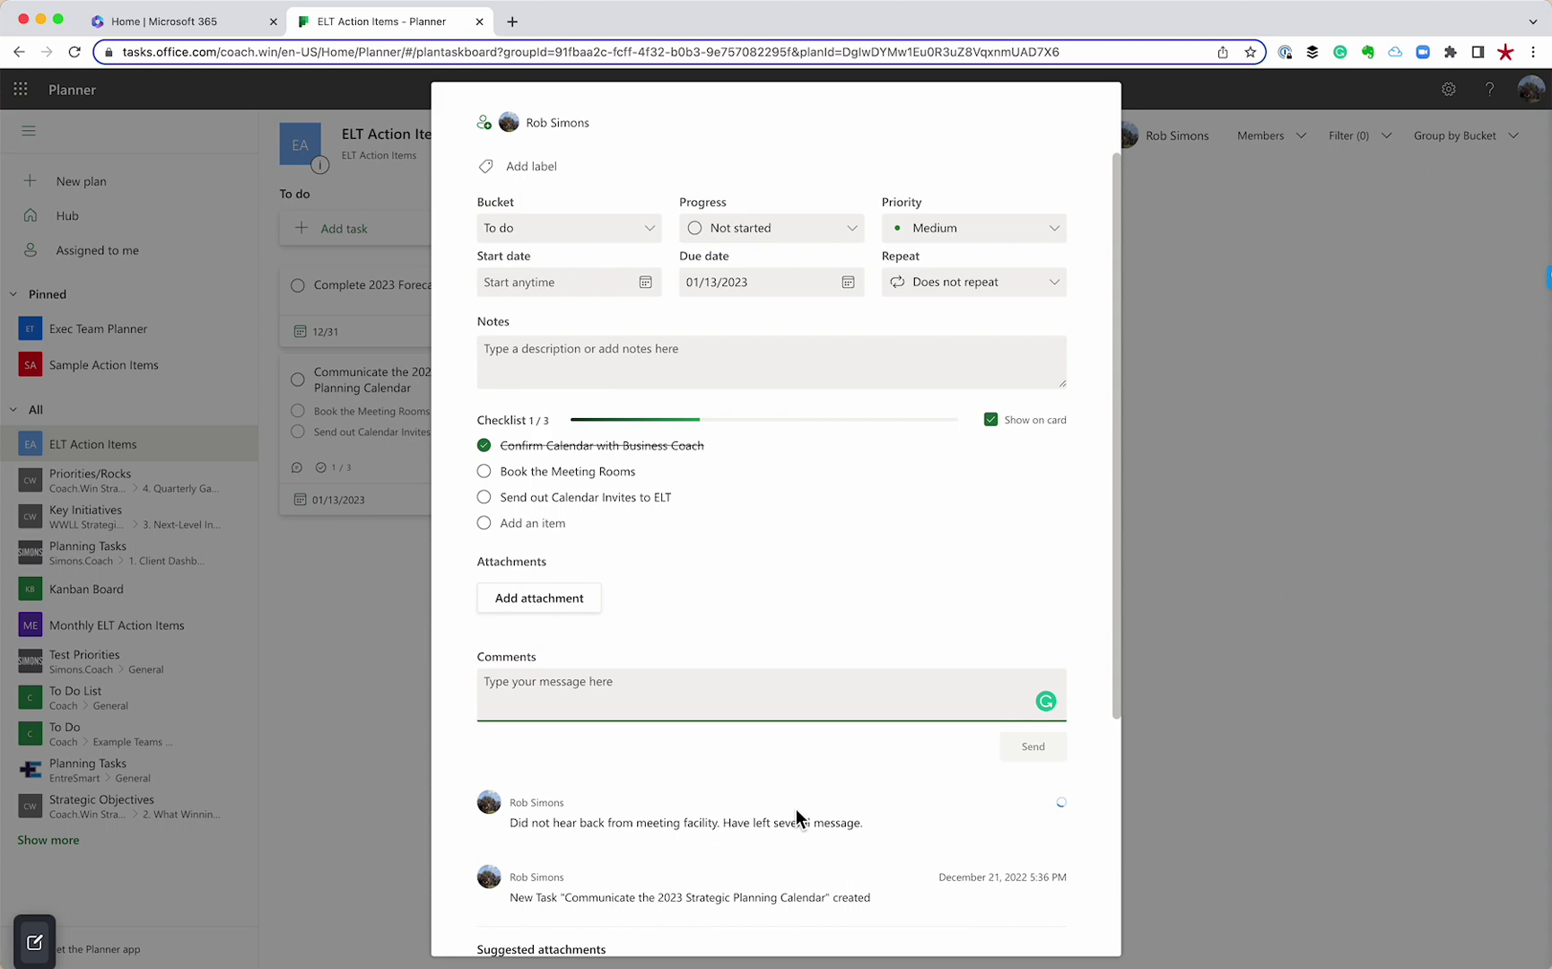
scroll(796, 810, "down", 2)
scroll(795, 808, "down", 1)
mouse_move(445, 506)
left_mouse_down()
mouse_move(987, 703)
mouse_move(1102, 709)
left_mouse_up()
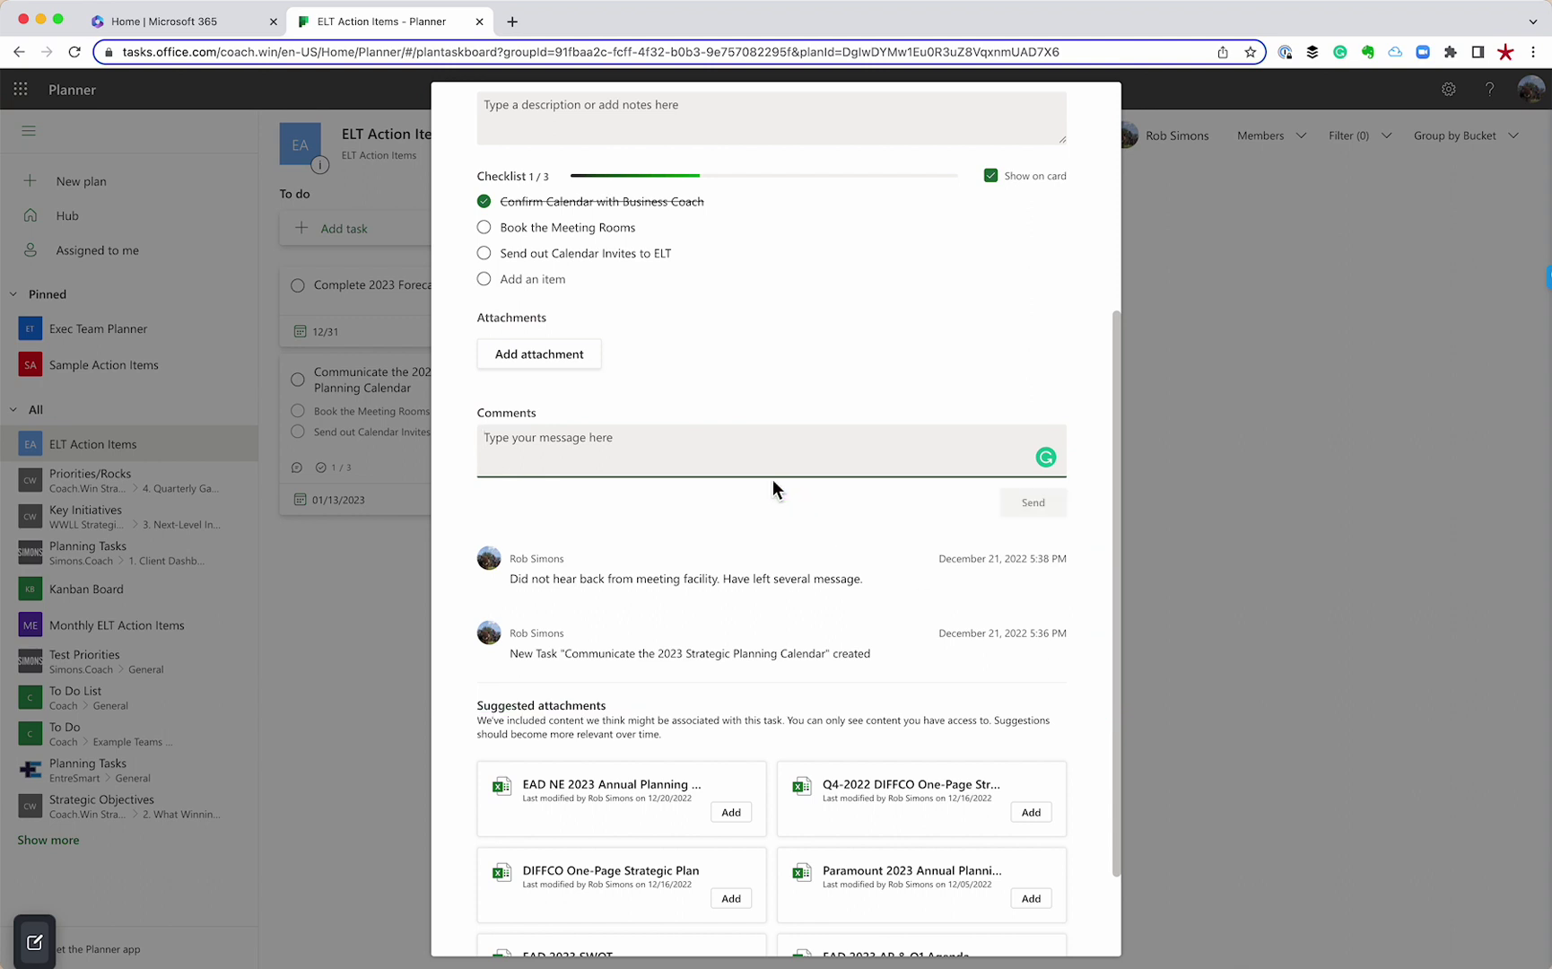
left_click(1198, 498)
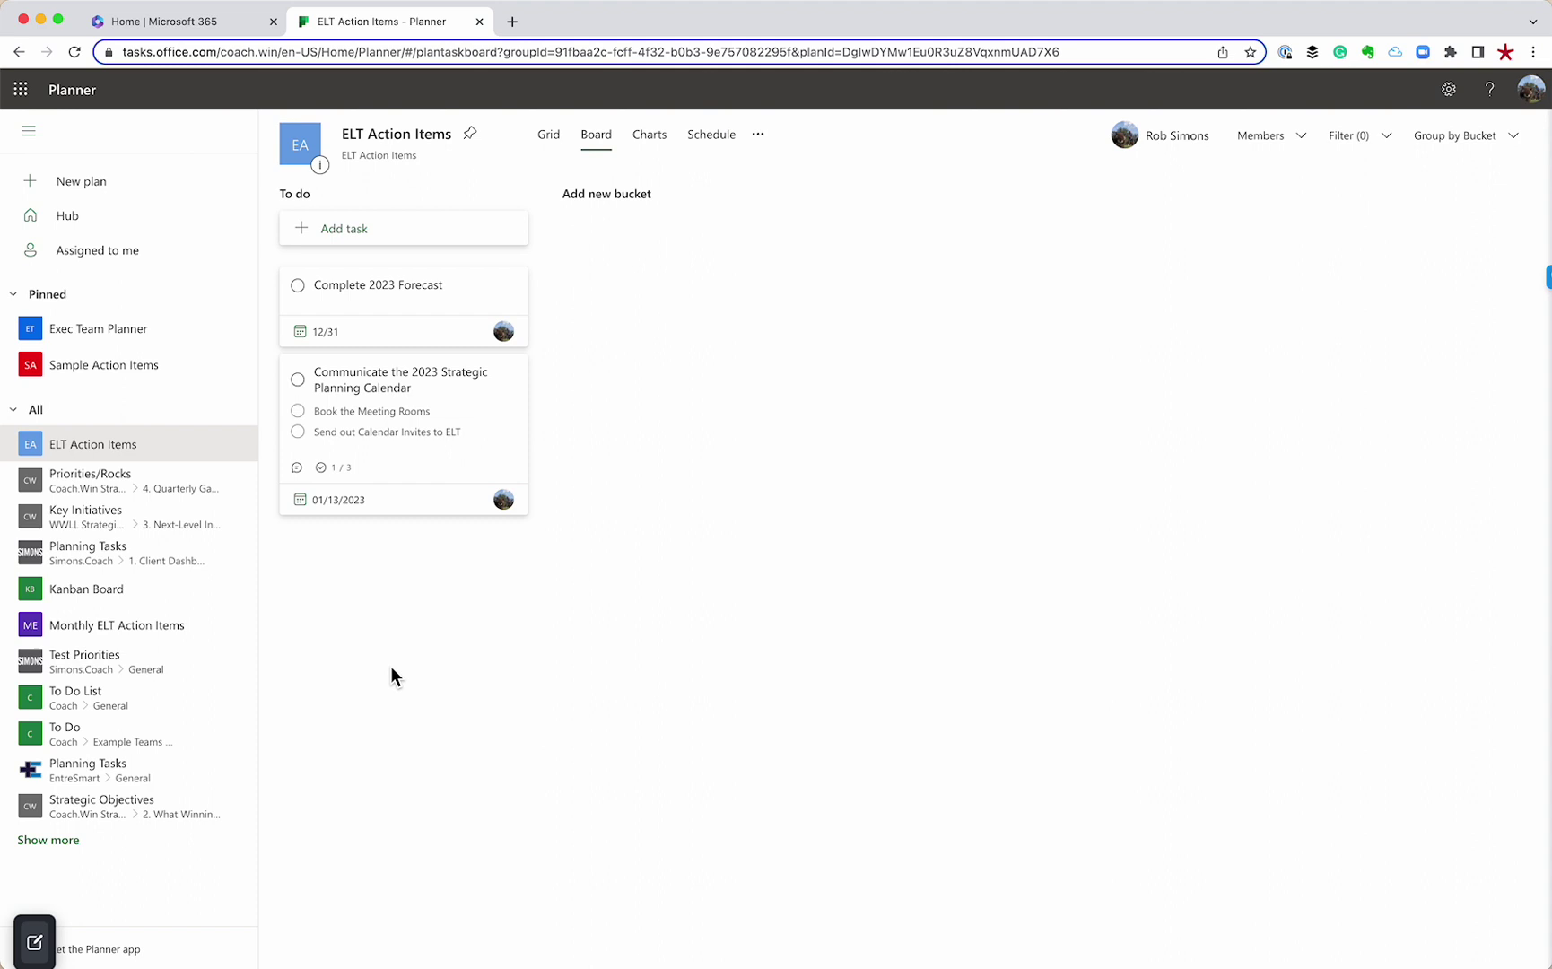
Step: Open the Kanban Board plan and mark Create Outline complete
left_click(72, 592)
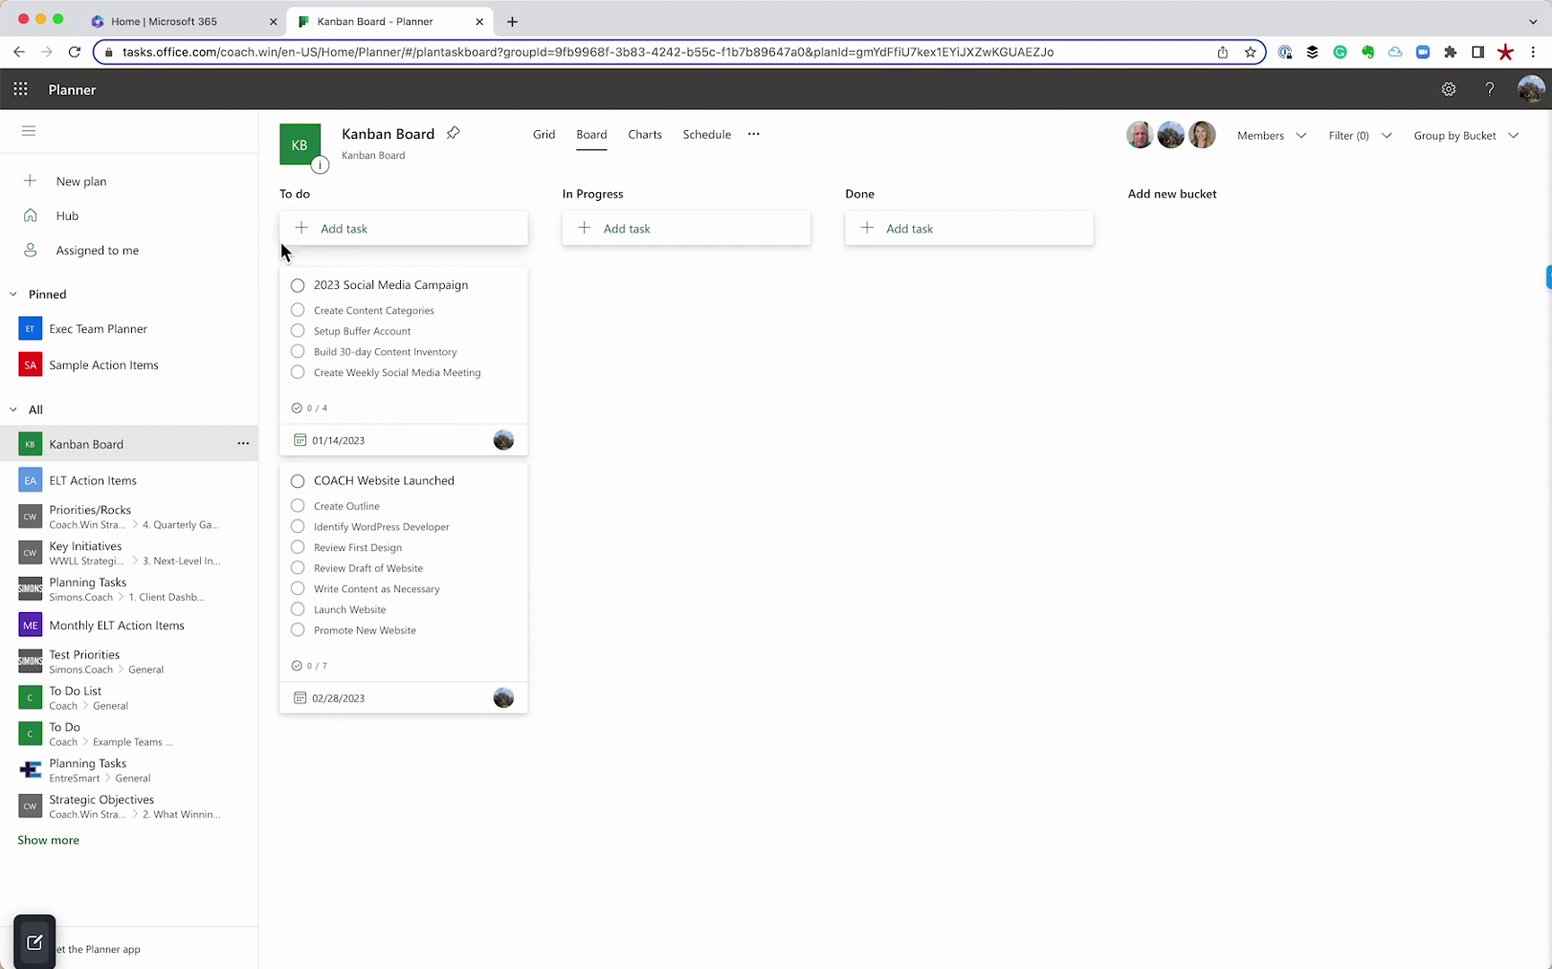
mouse_move(261, 179)
left_mouse_down()
mouse_move(502, 836)
mouse_move(558, 885)
mouse_move(543, 889)
left_mouse_up()
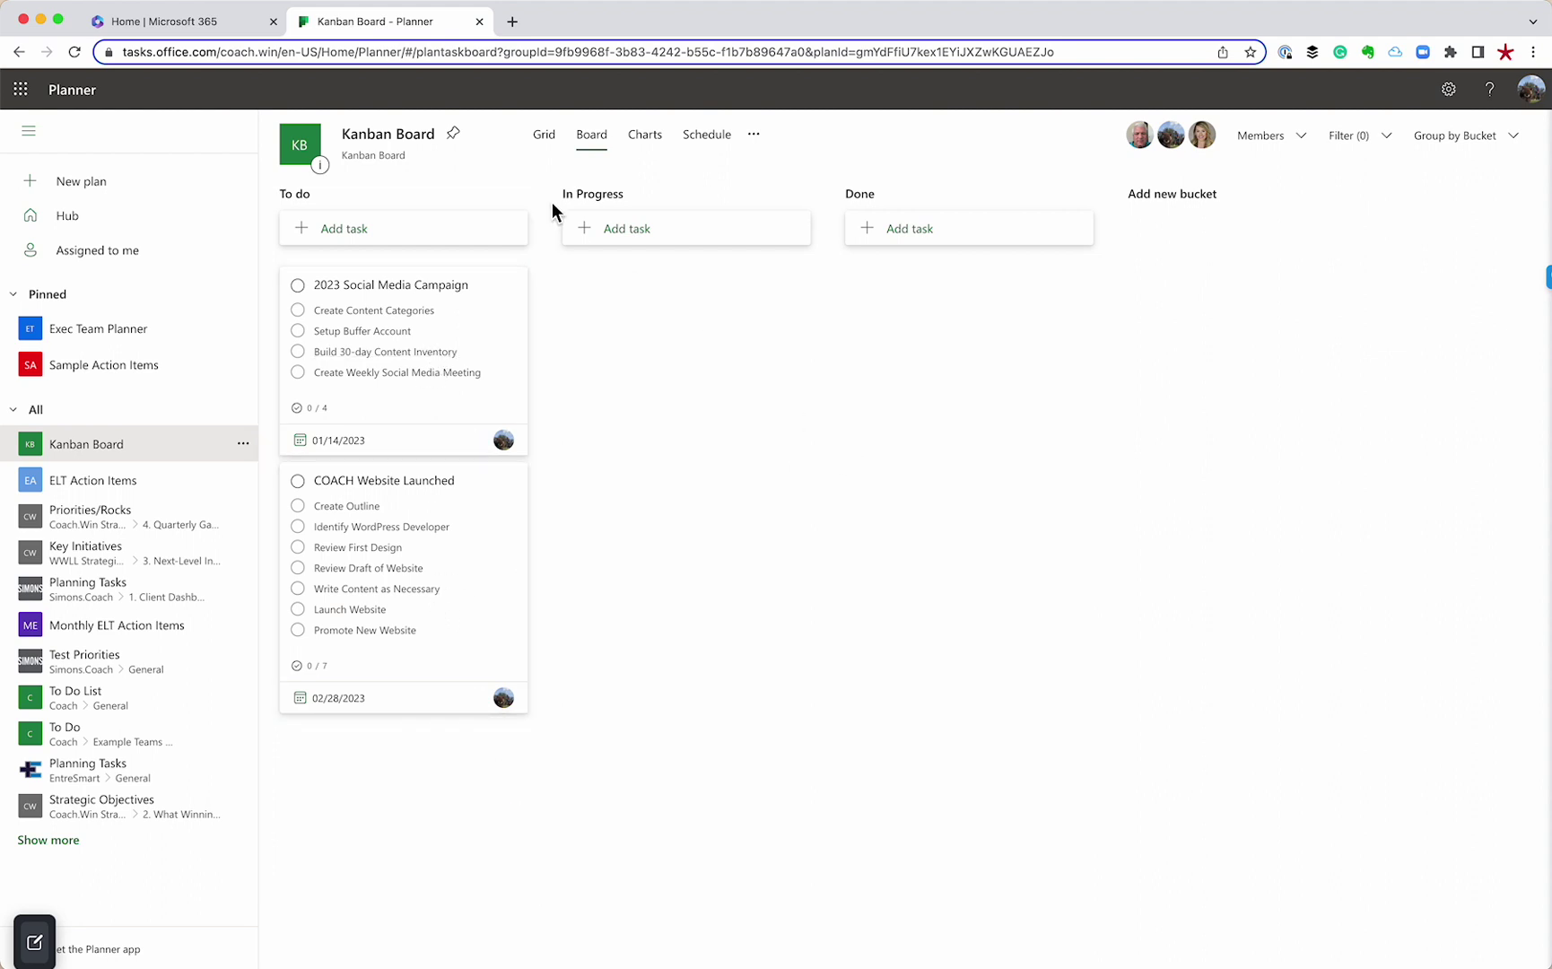
mouse_move(545, 168)
left_mouse_down()
mouse_move(817, 810)
mouse_move(829, 894)
left_mouse_up()
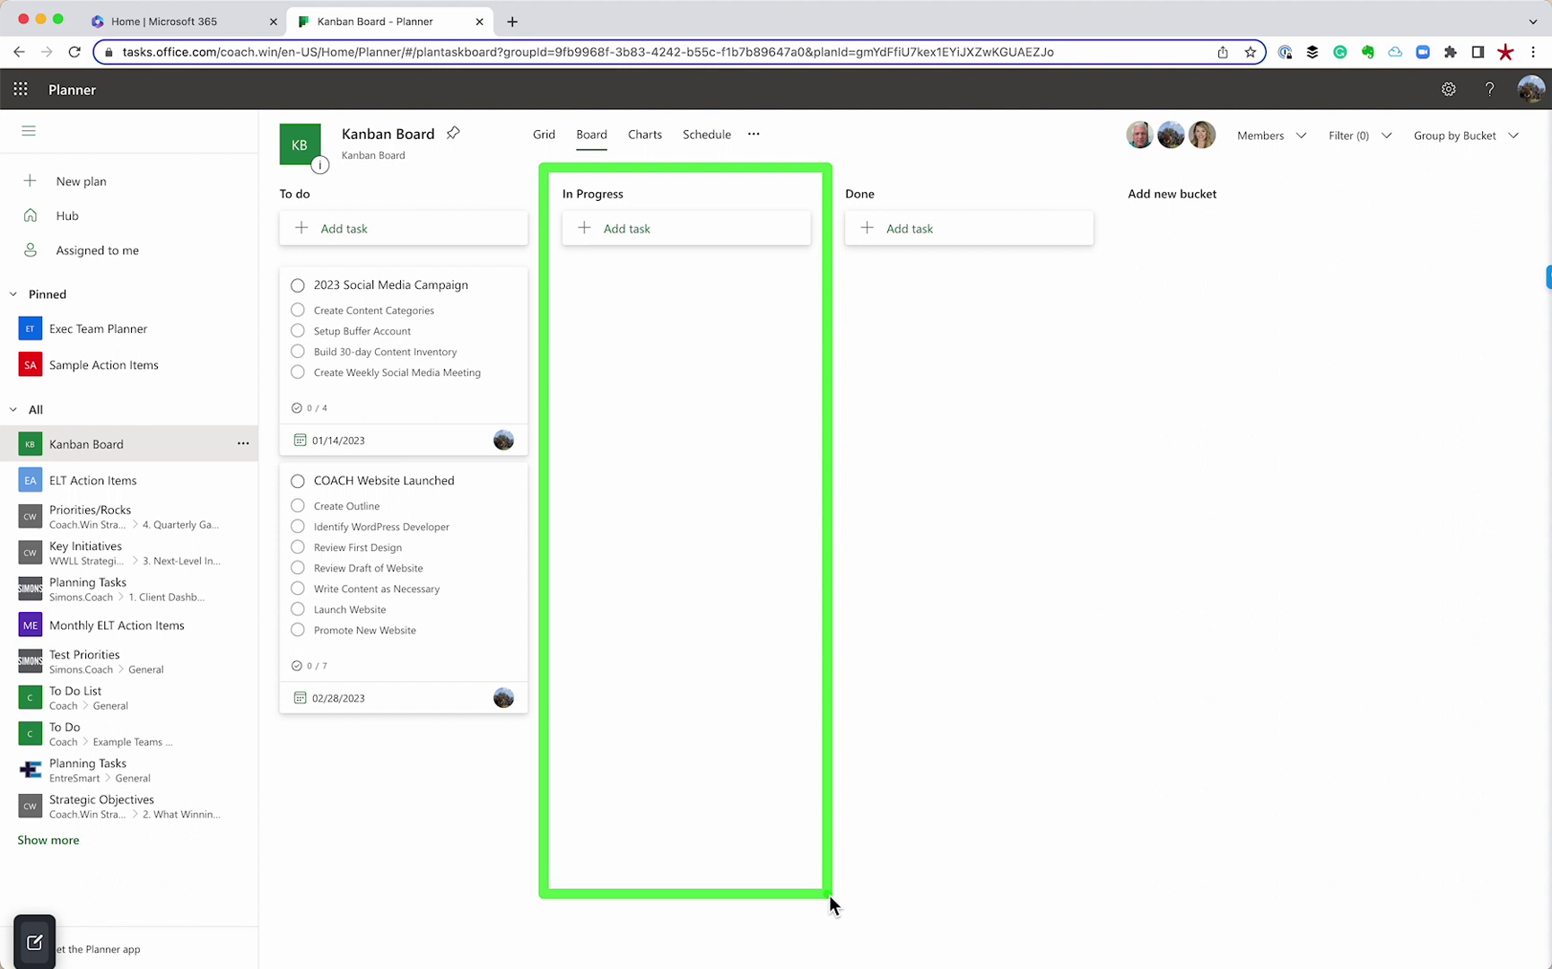
left_click_drag(825, 163, 1106, 850)
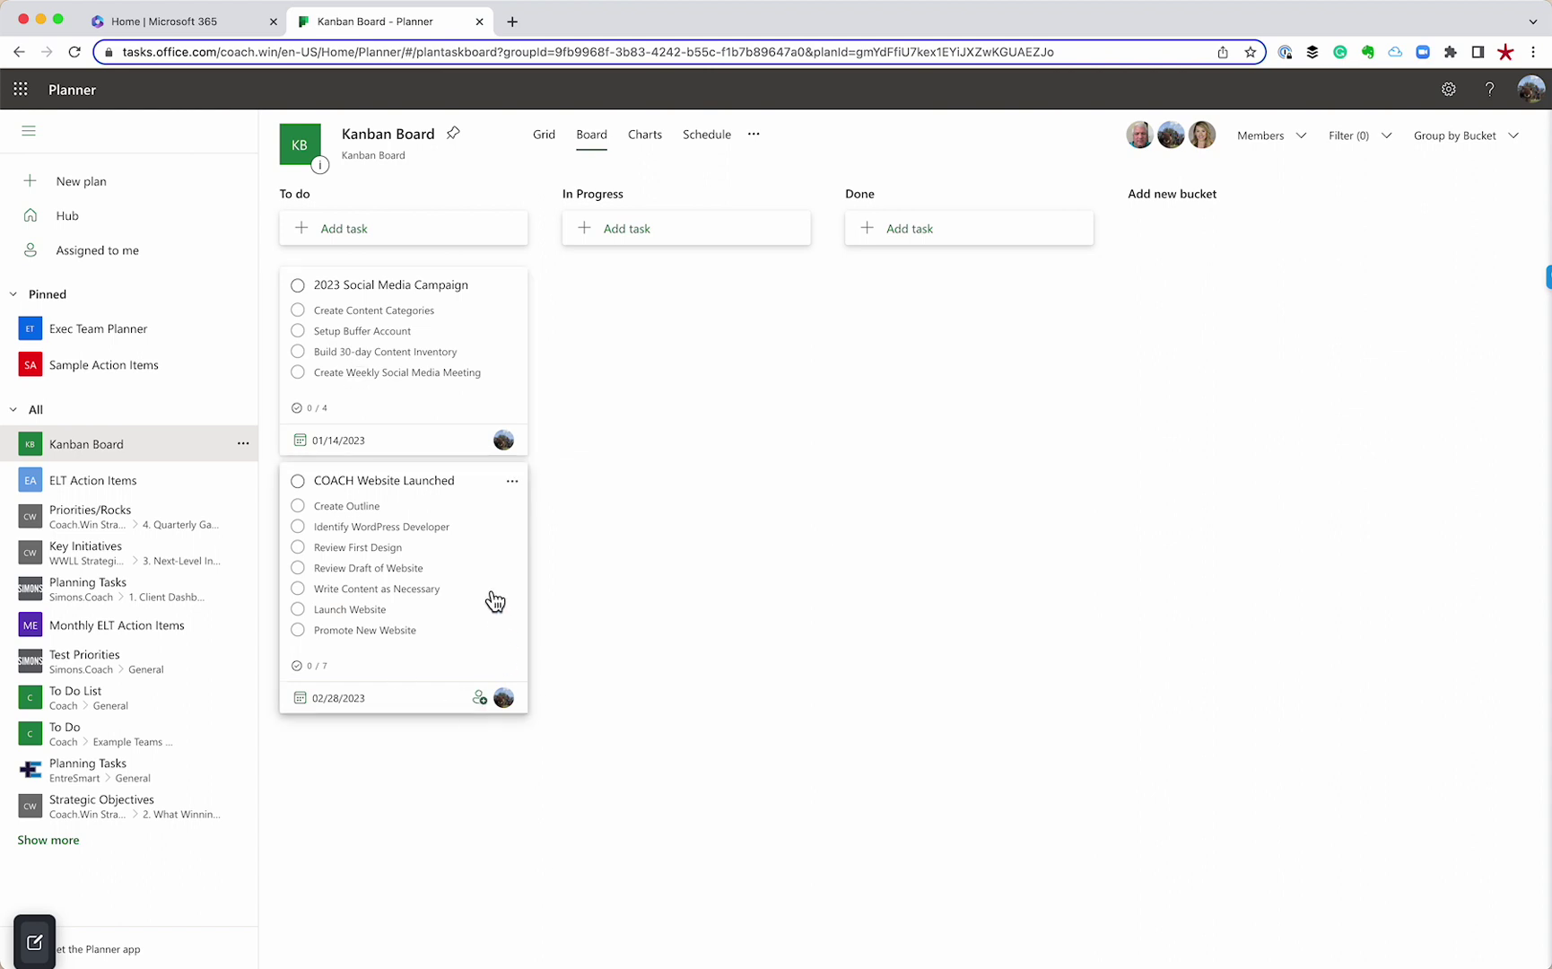
left_click(298, 506)
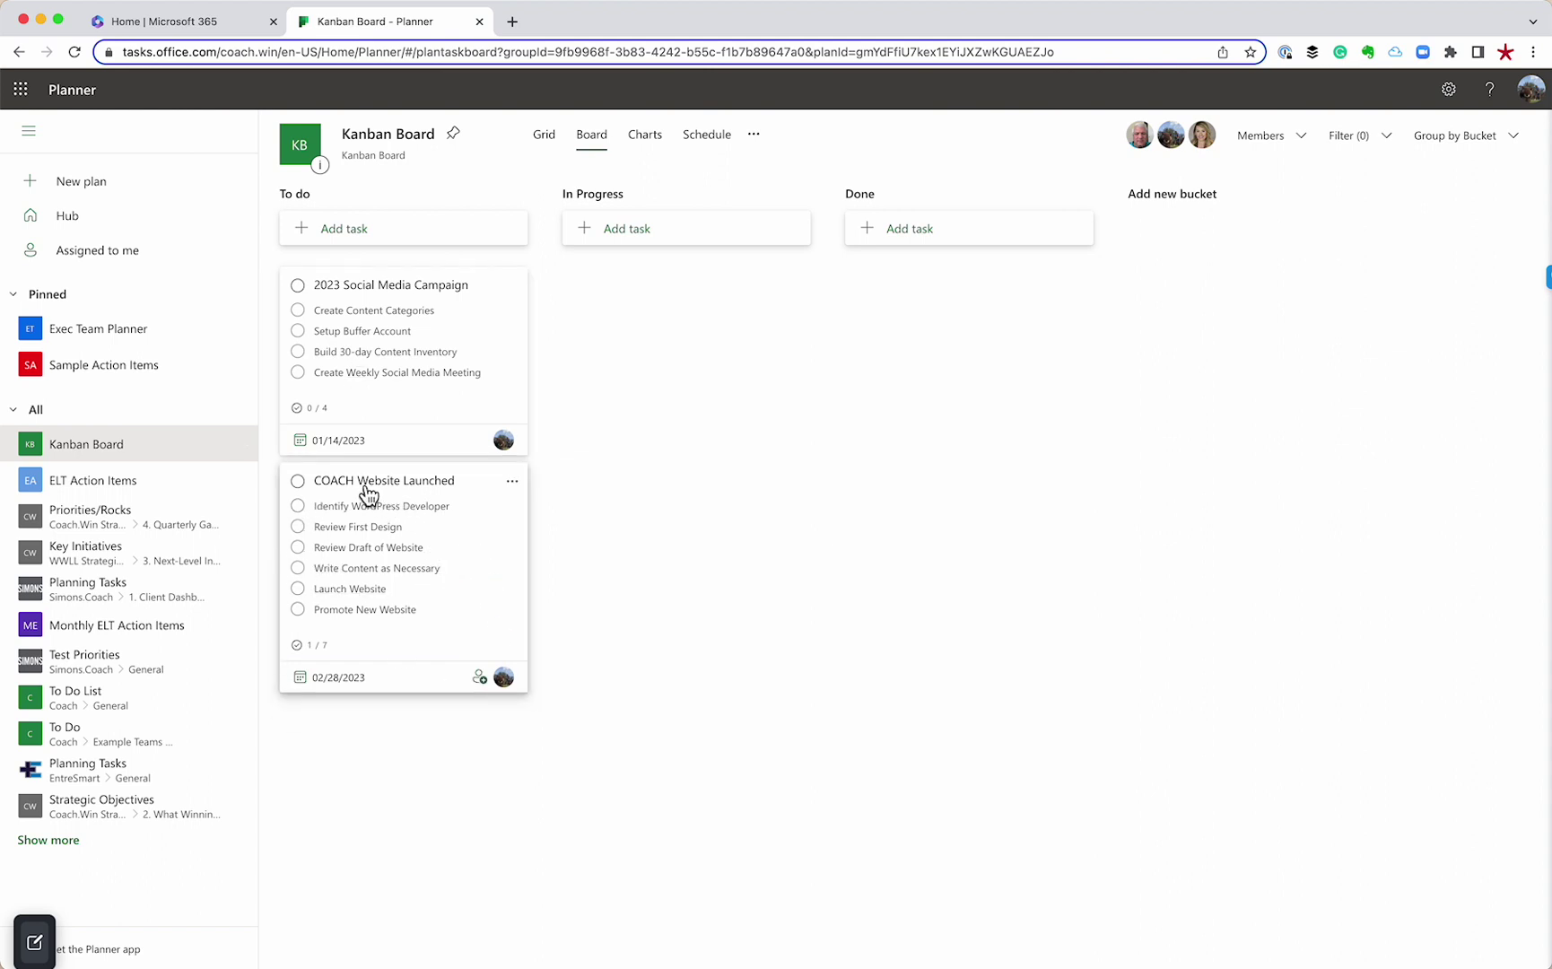
Step: Move the COACH Website Launched card into the In Progress bucket
left_click_drag(367, 493, 678, 421)
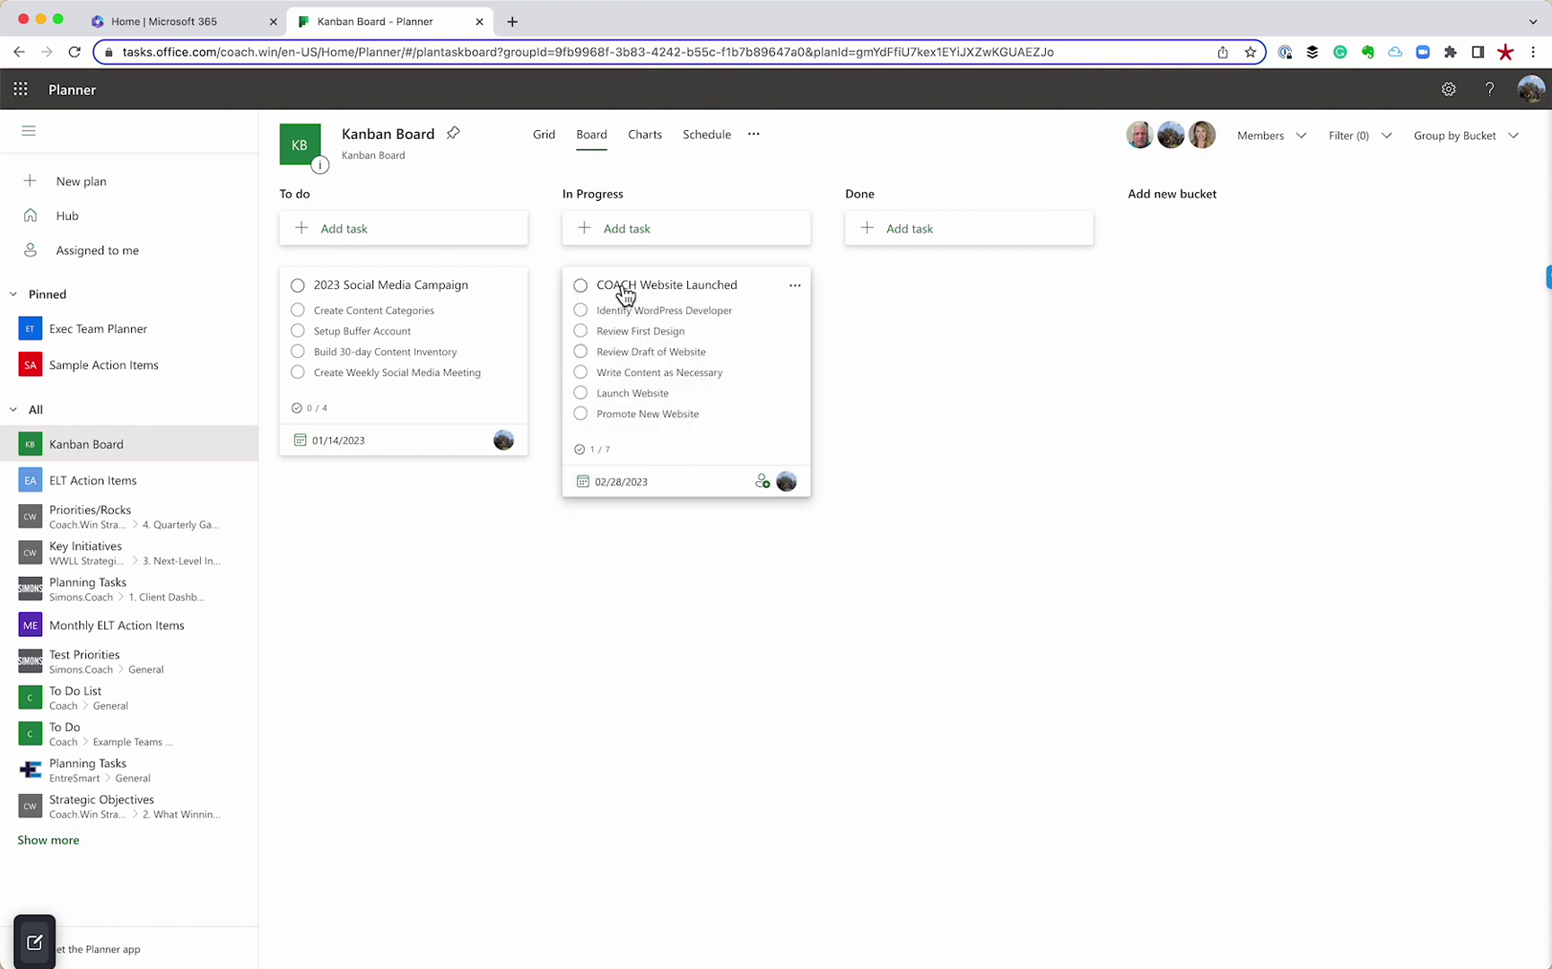
left_click_drag(623, 285, 909, 348)
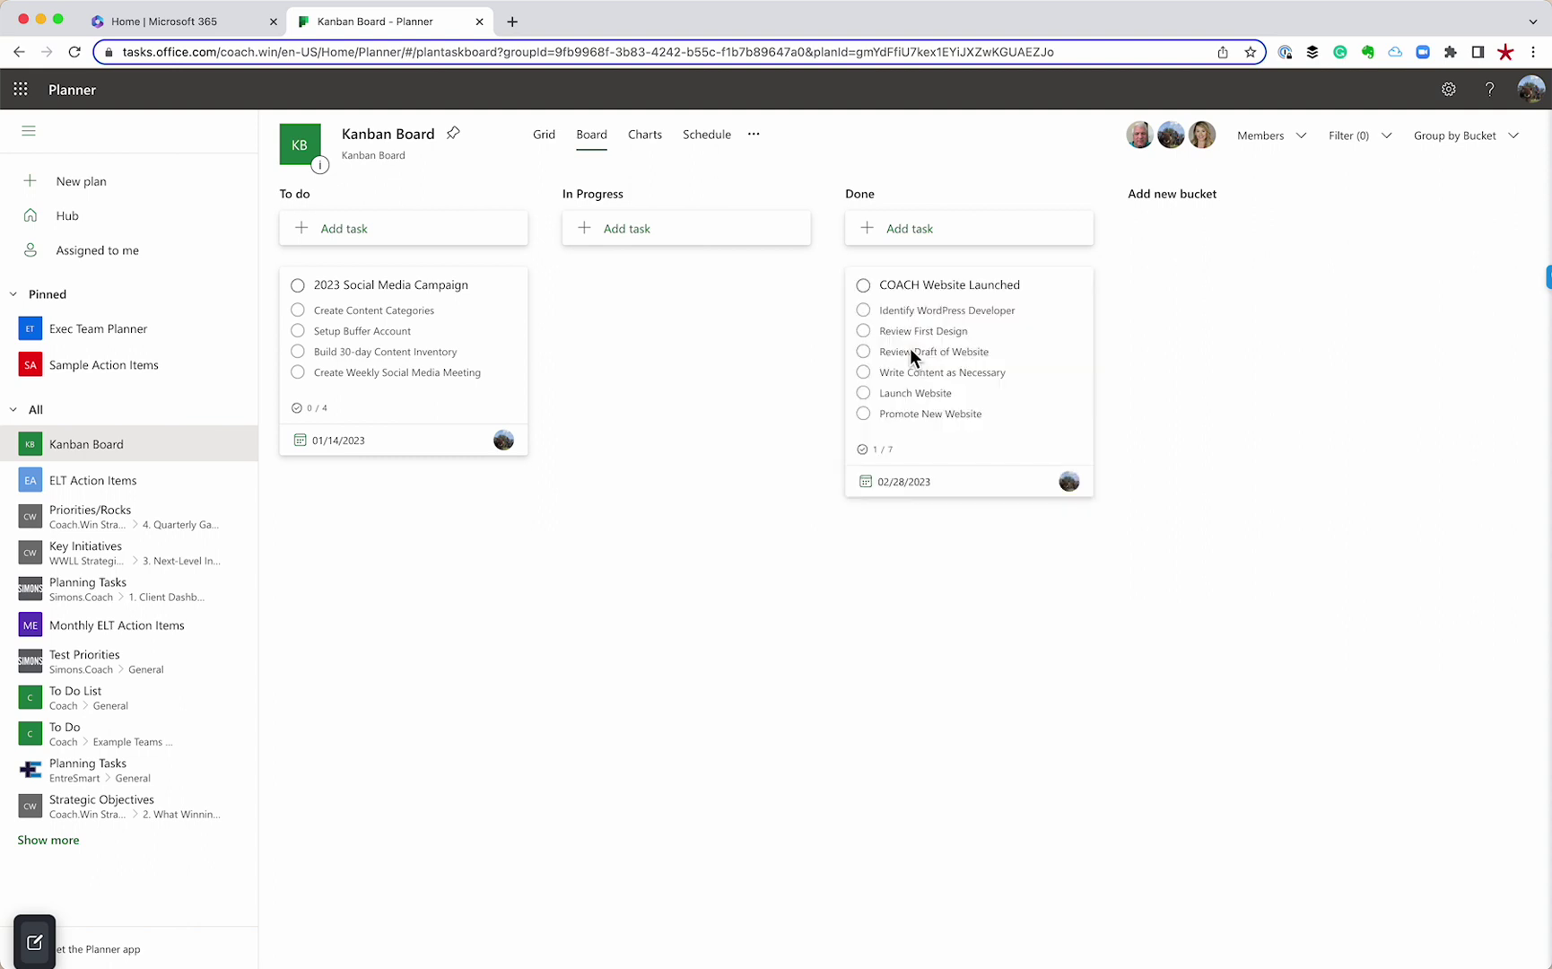
left_click_drag(921, 289, 714, 334)
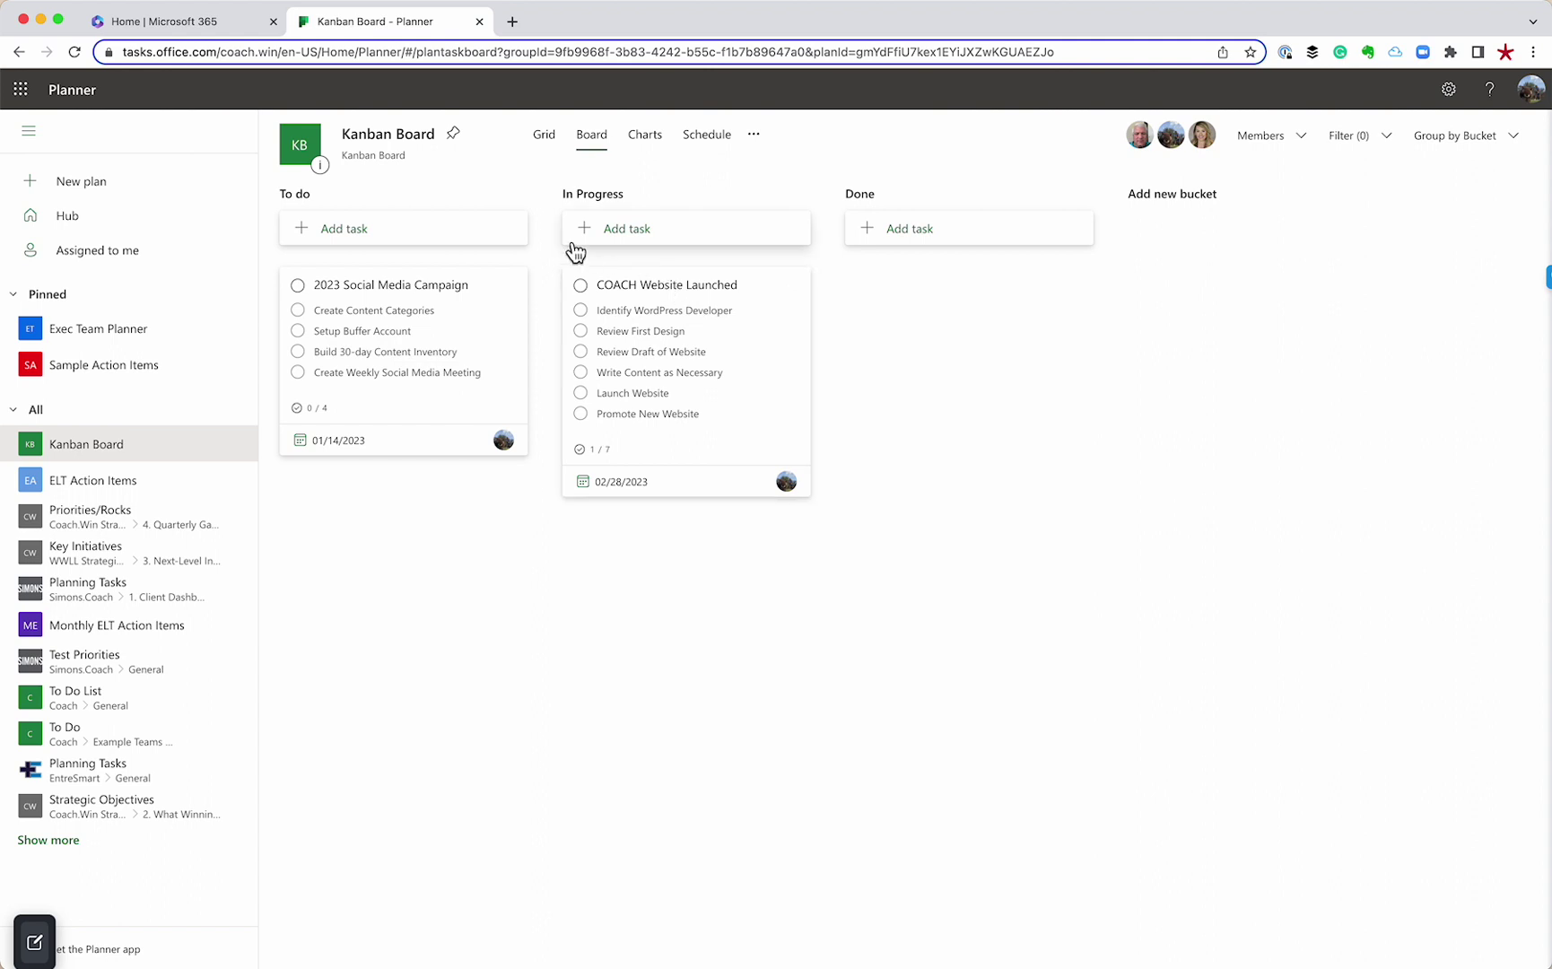
mouse_move(271, 178)
left_mouse_down()
mouse_move(560, 697)
mouse_move(556, 763)
left_mouse_up()
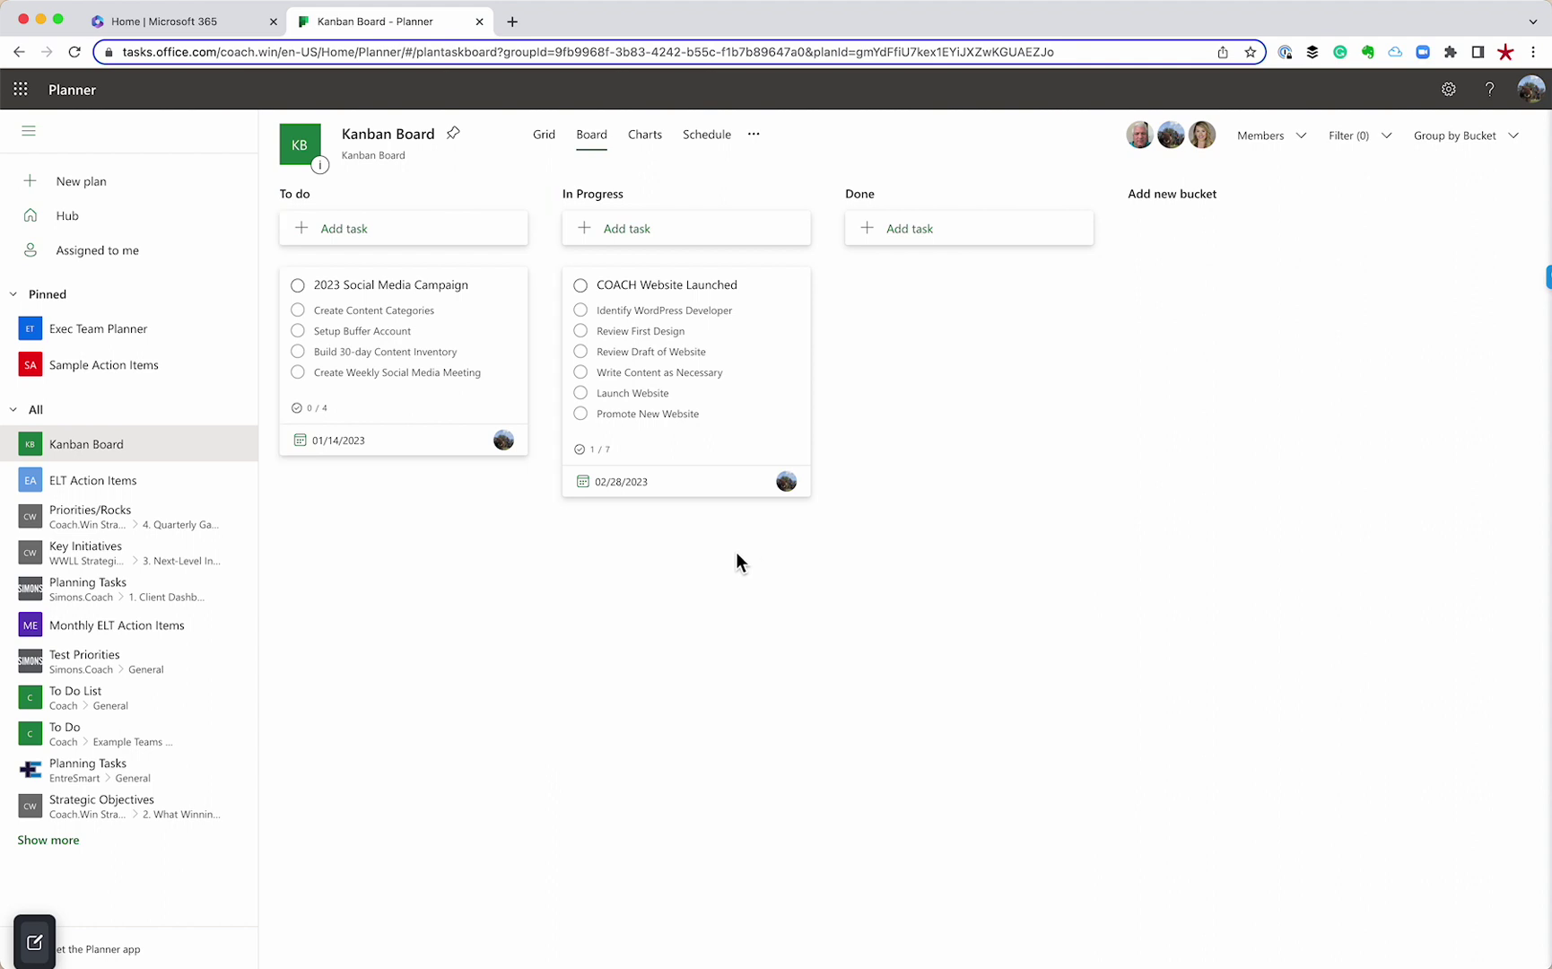
left_click(15, 97)
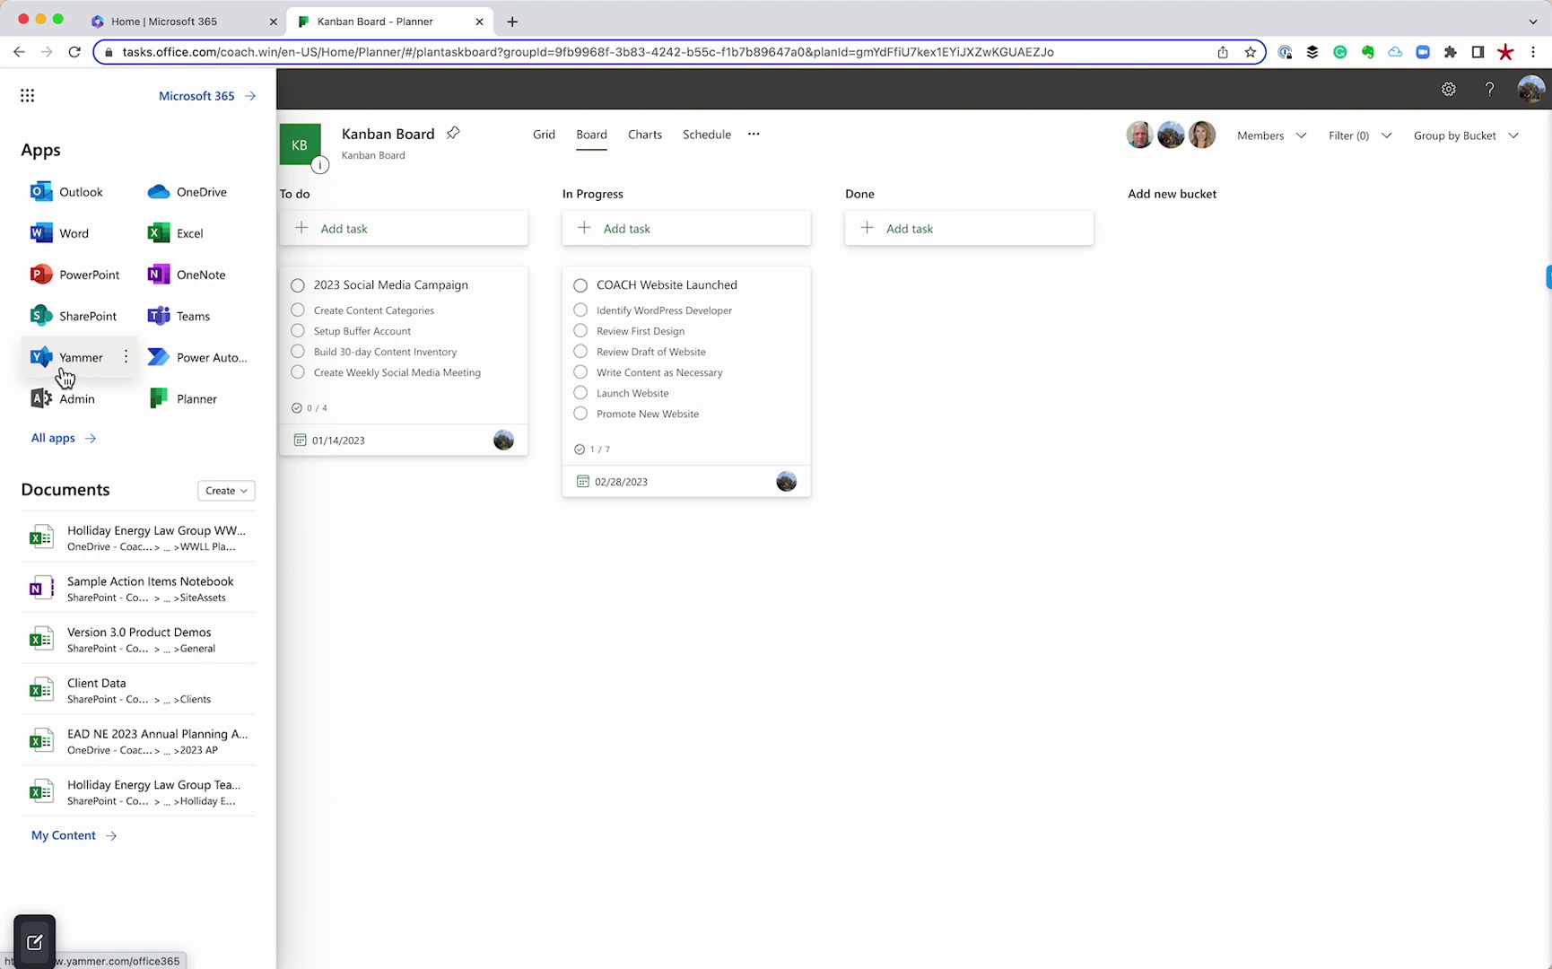
Step: Search All apps for 'Teams' to launch Microsoft Teams
left_click(75, 440)
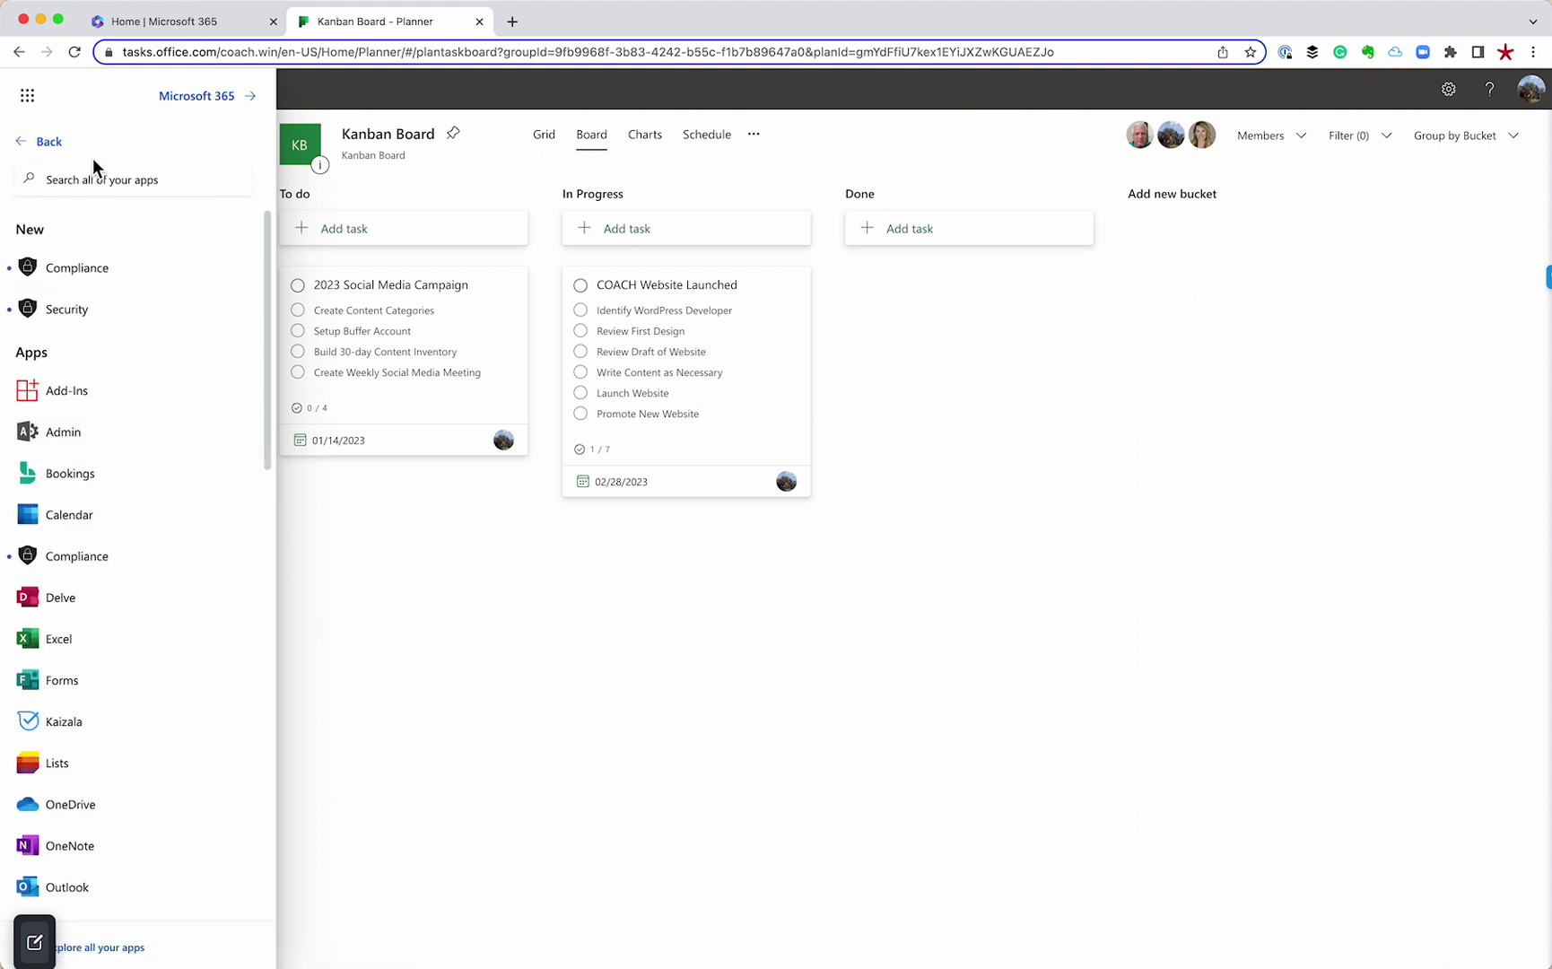
left_click(70, 182)
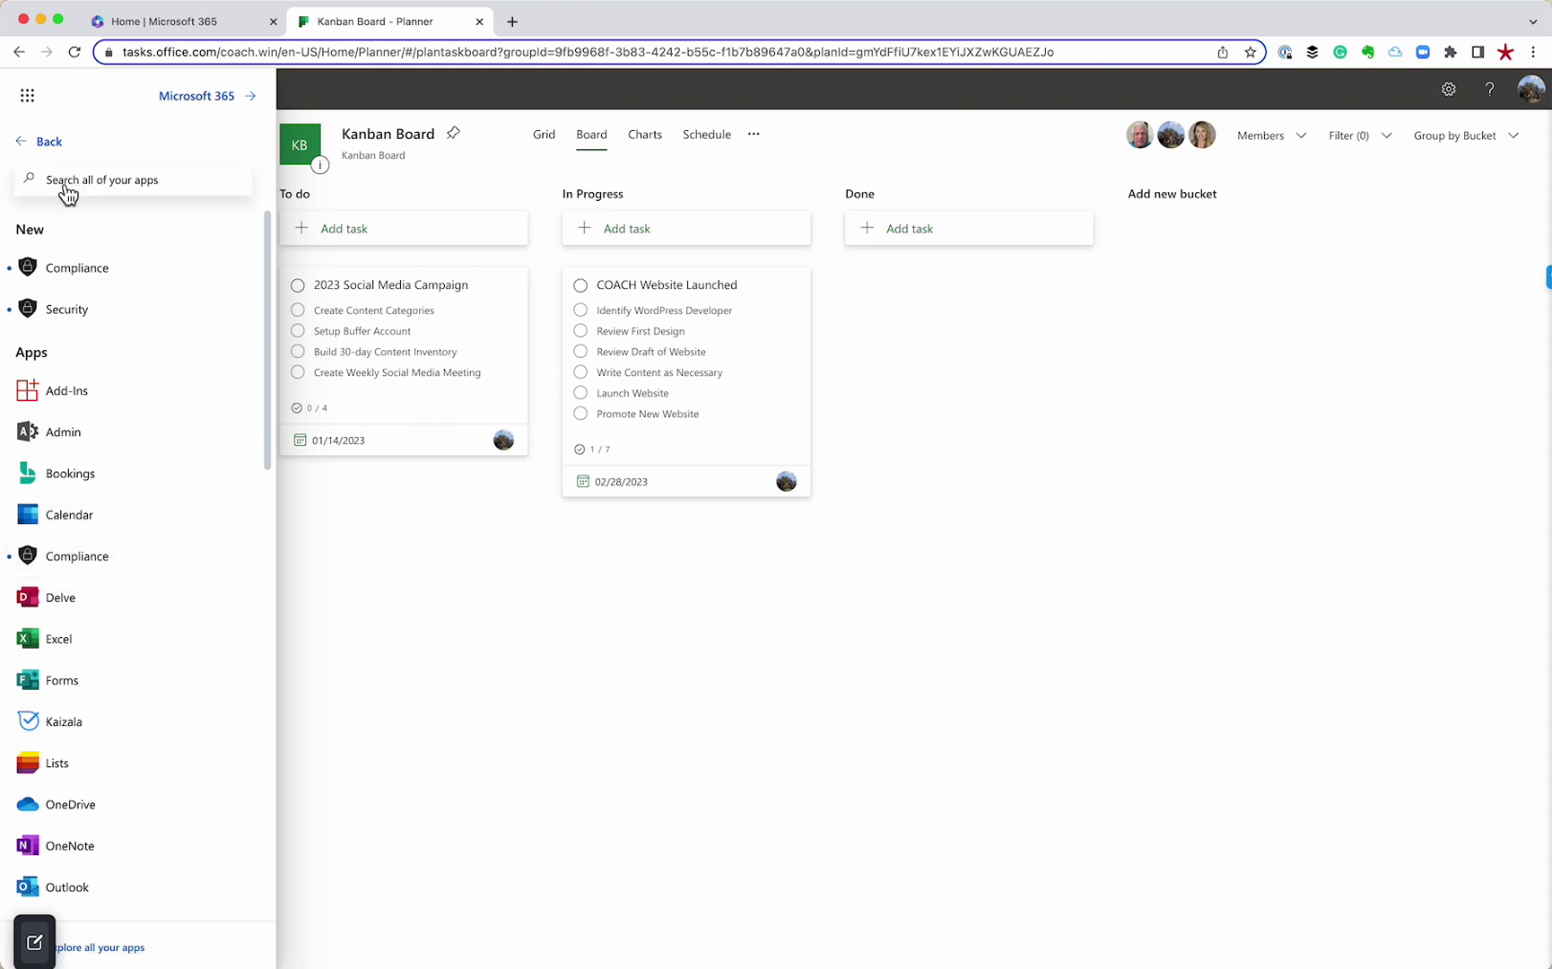
type("Teams")
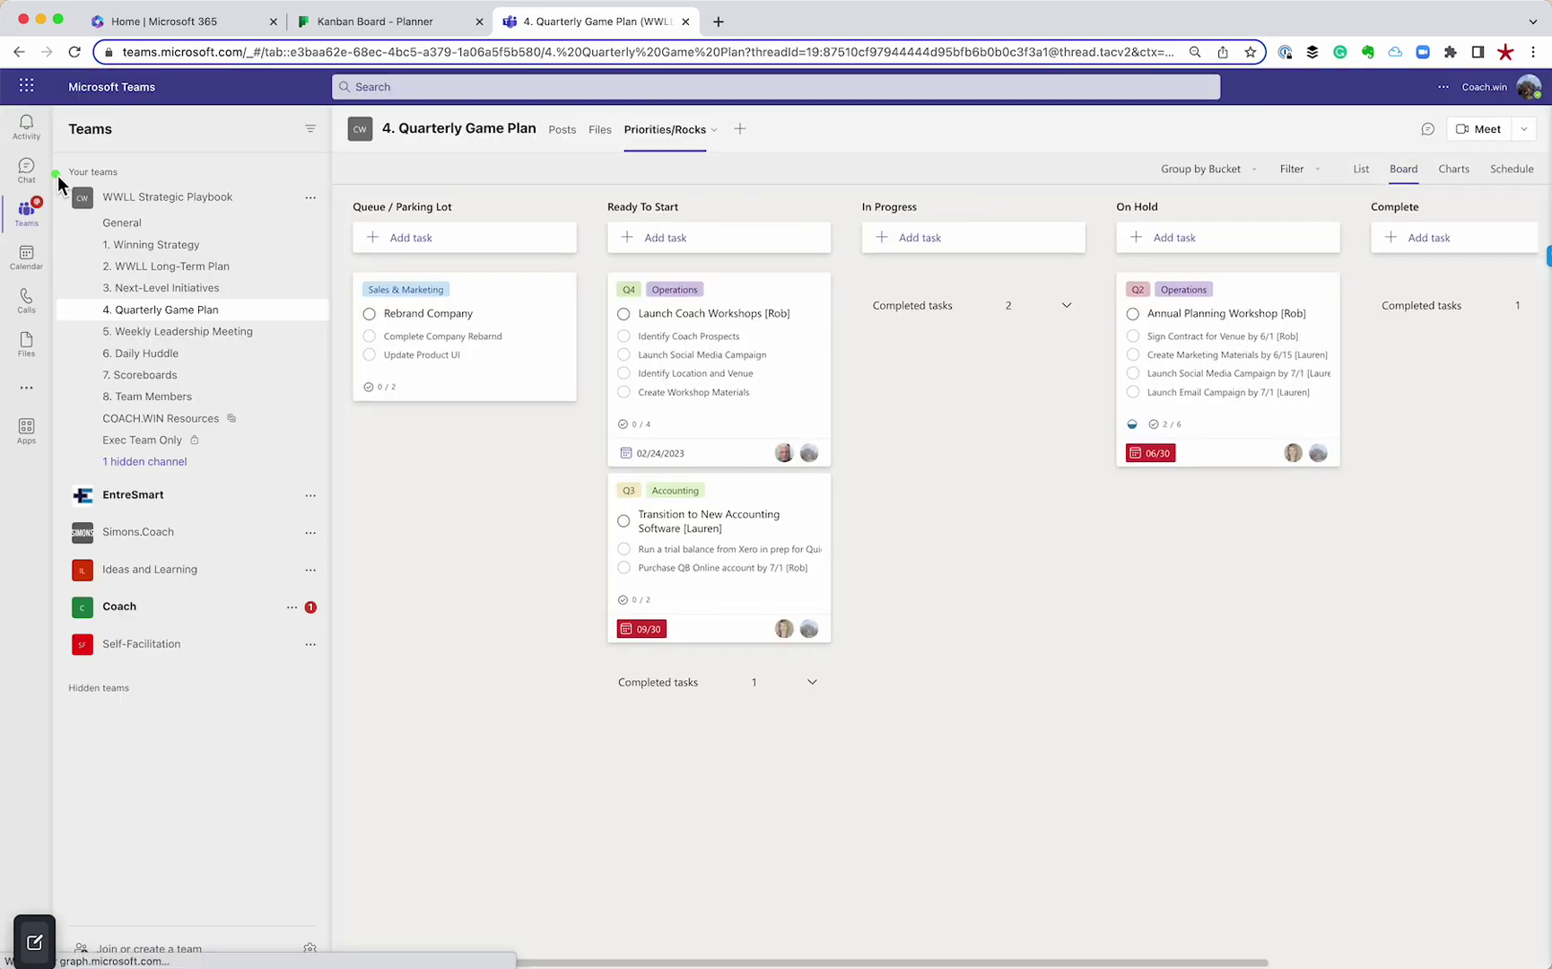
Step: Switch to the 3. Next-Level Initiatives channel's Posts page from the Teams sidebar
left_click_drag(399, 513, 342, 483)
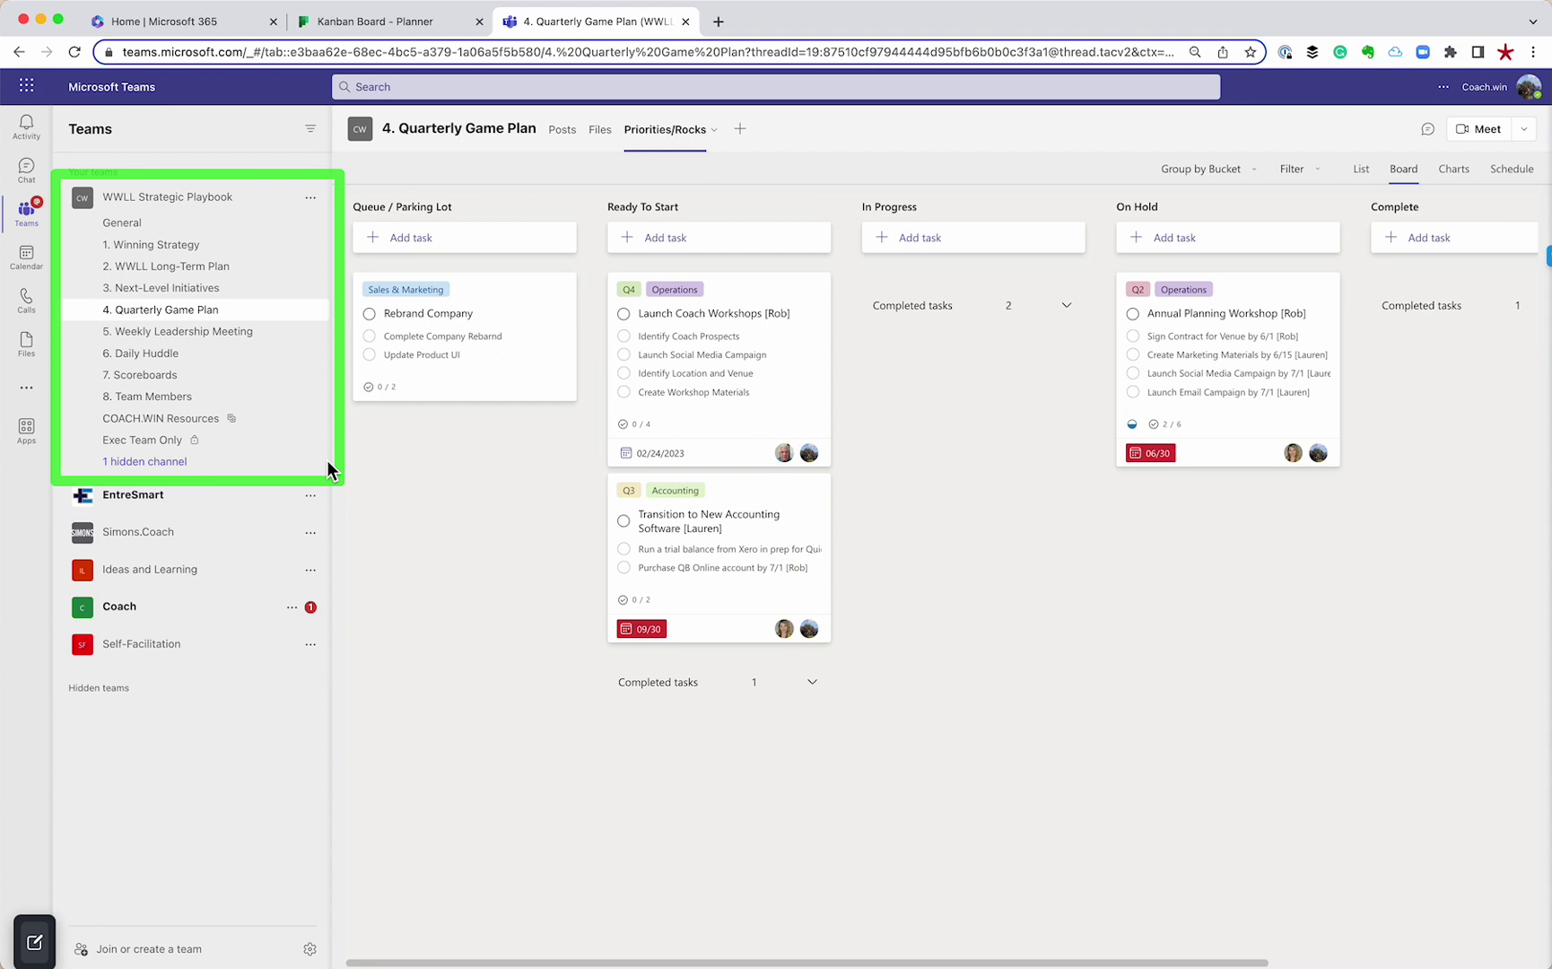
left_click(183, 292)
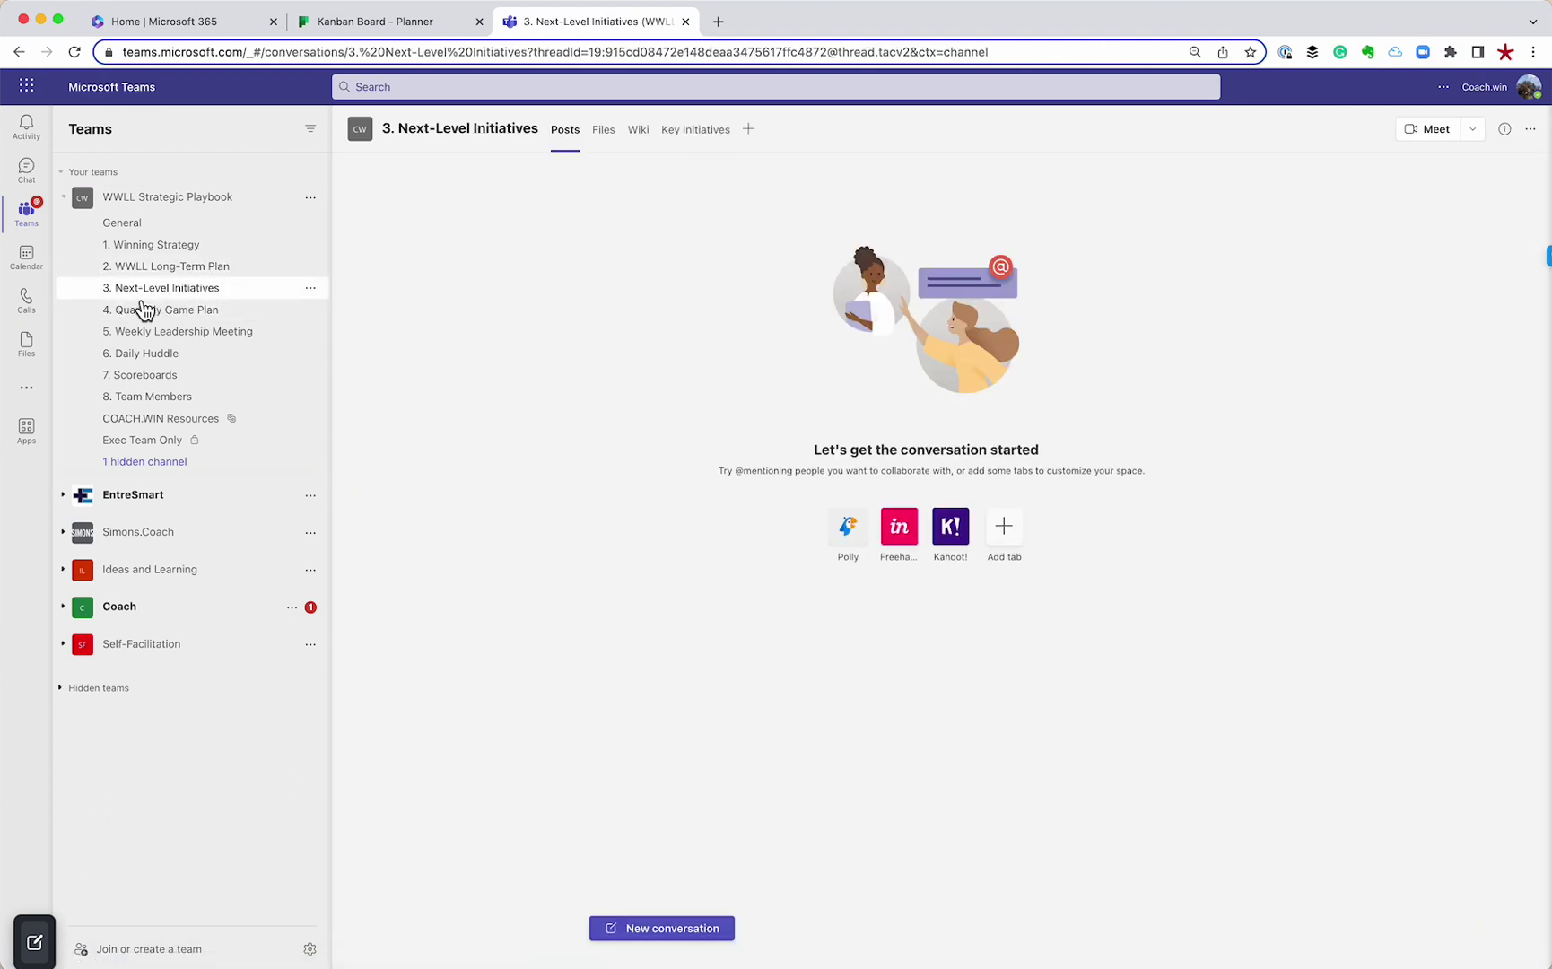
Step: Open the Key Initiatives plan board and drag across its buckets
left_click(699, 143)
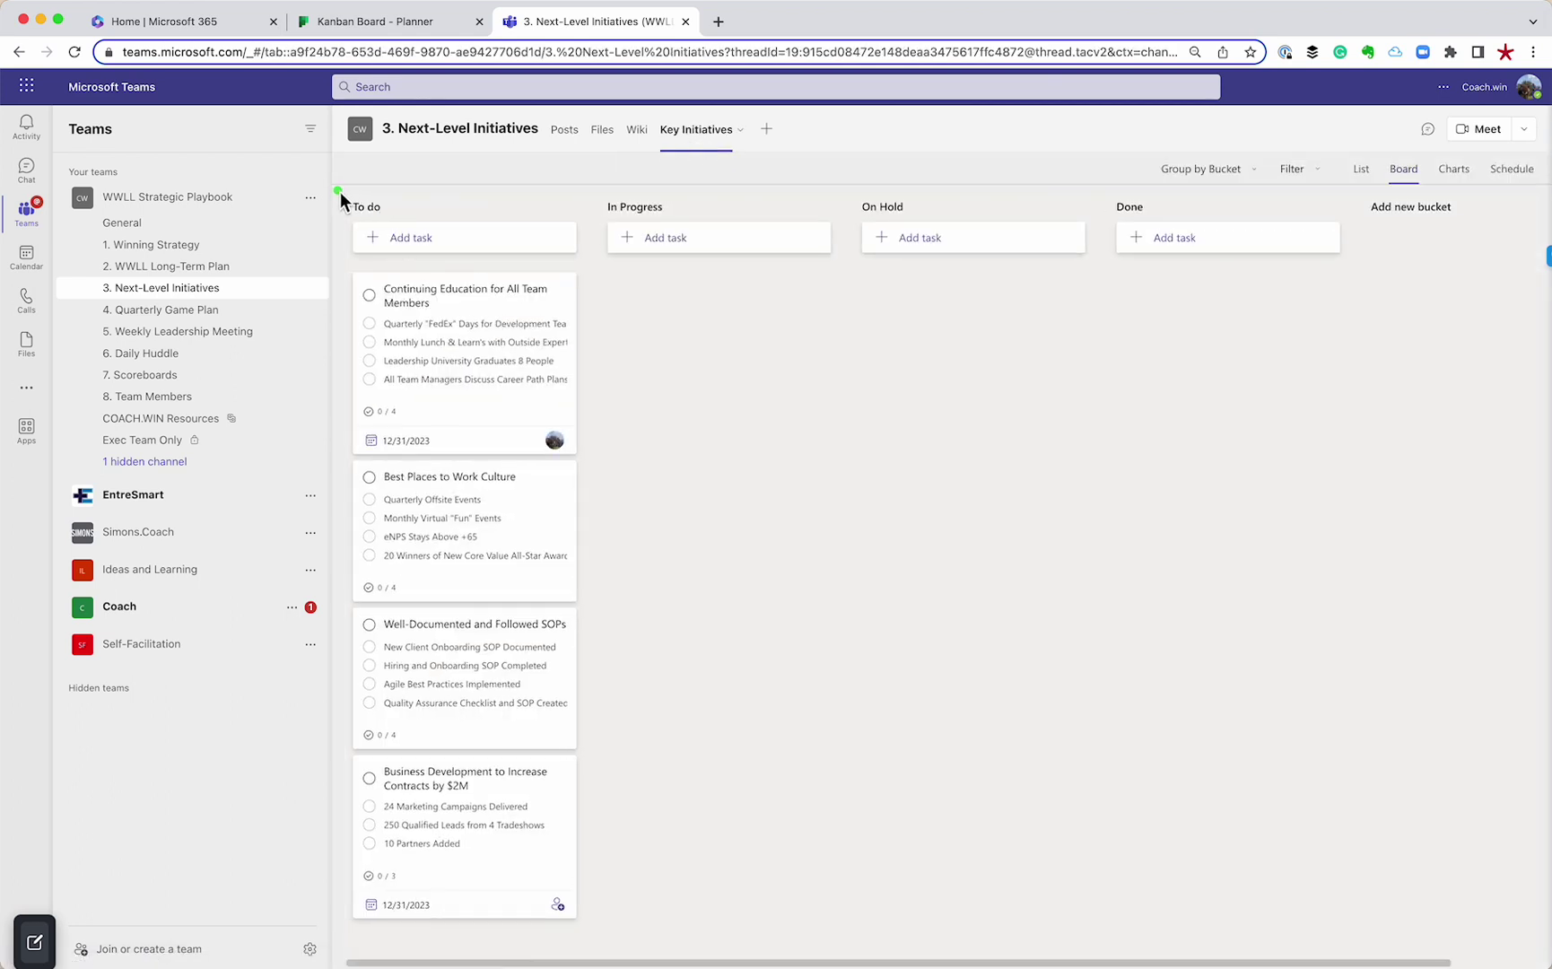
mouse_move(339, 192)
left_mouse_down()
mouse_move(514, 445)
mouse_move(606, 895)
mouse_move(568, 792)
left_mouse_up()
mouse_move(600, 187)
left_mouse_down()
mouse_move(793, 833)
mouse_move(835, 854)
left_mouse_up()
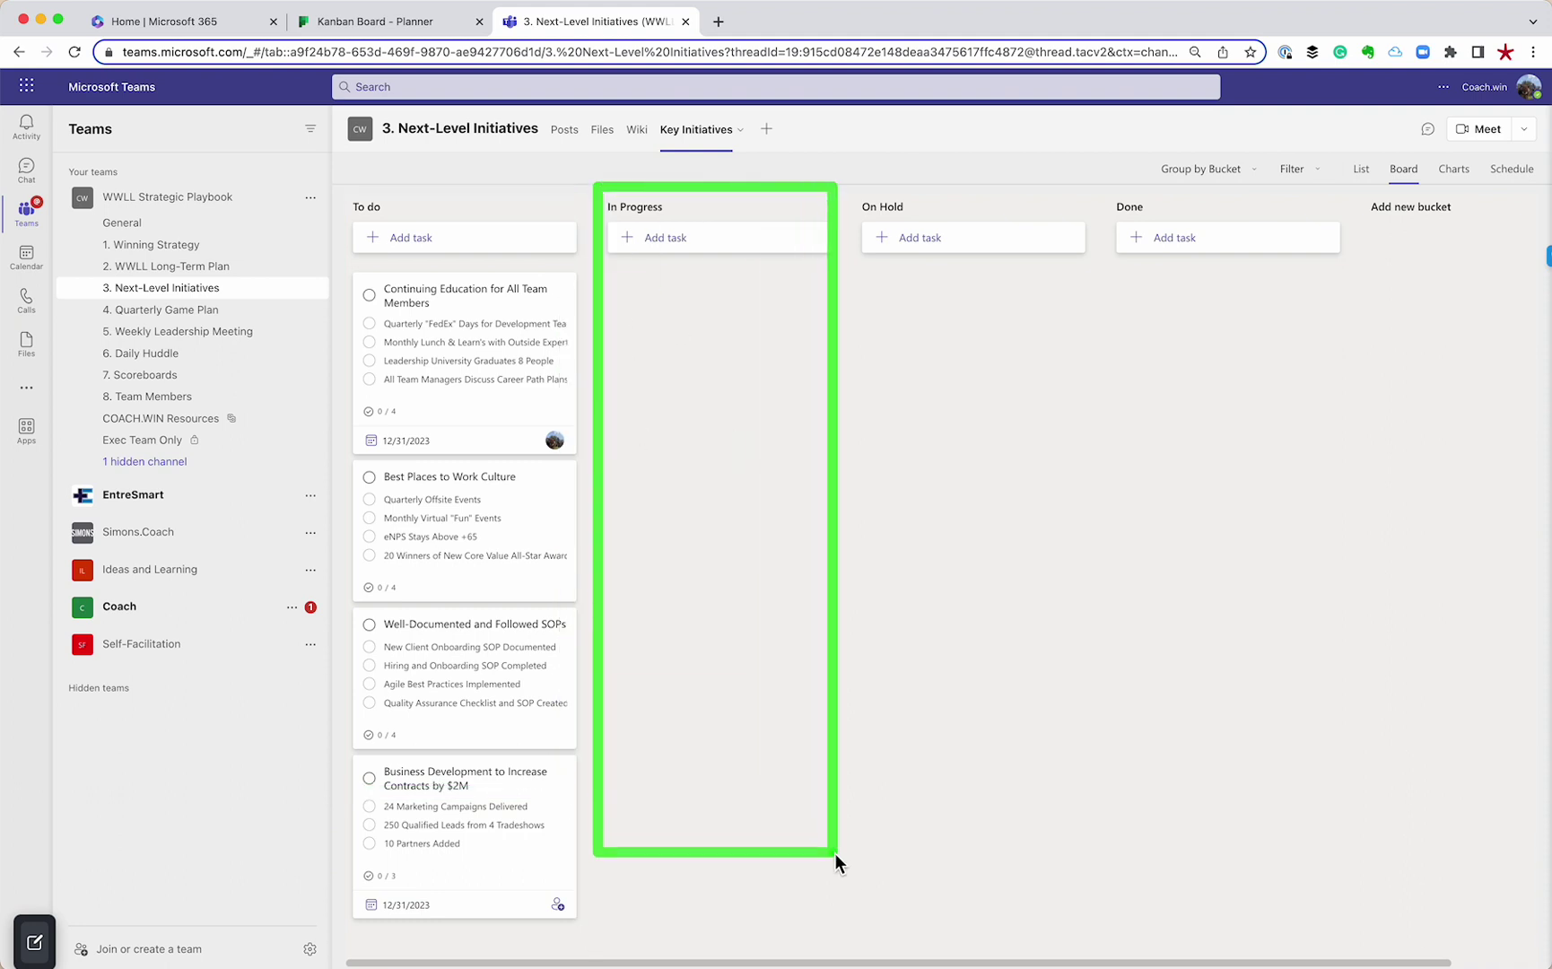
mouse_move(848, 165)
left_mouse_down()
mouse_move(1007, 446)
mouse_move(1100, 890)
left_mouse_up()
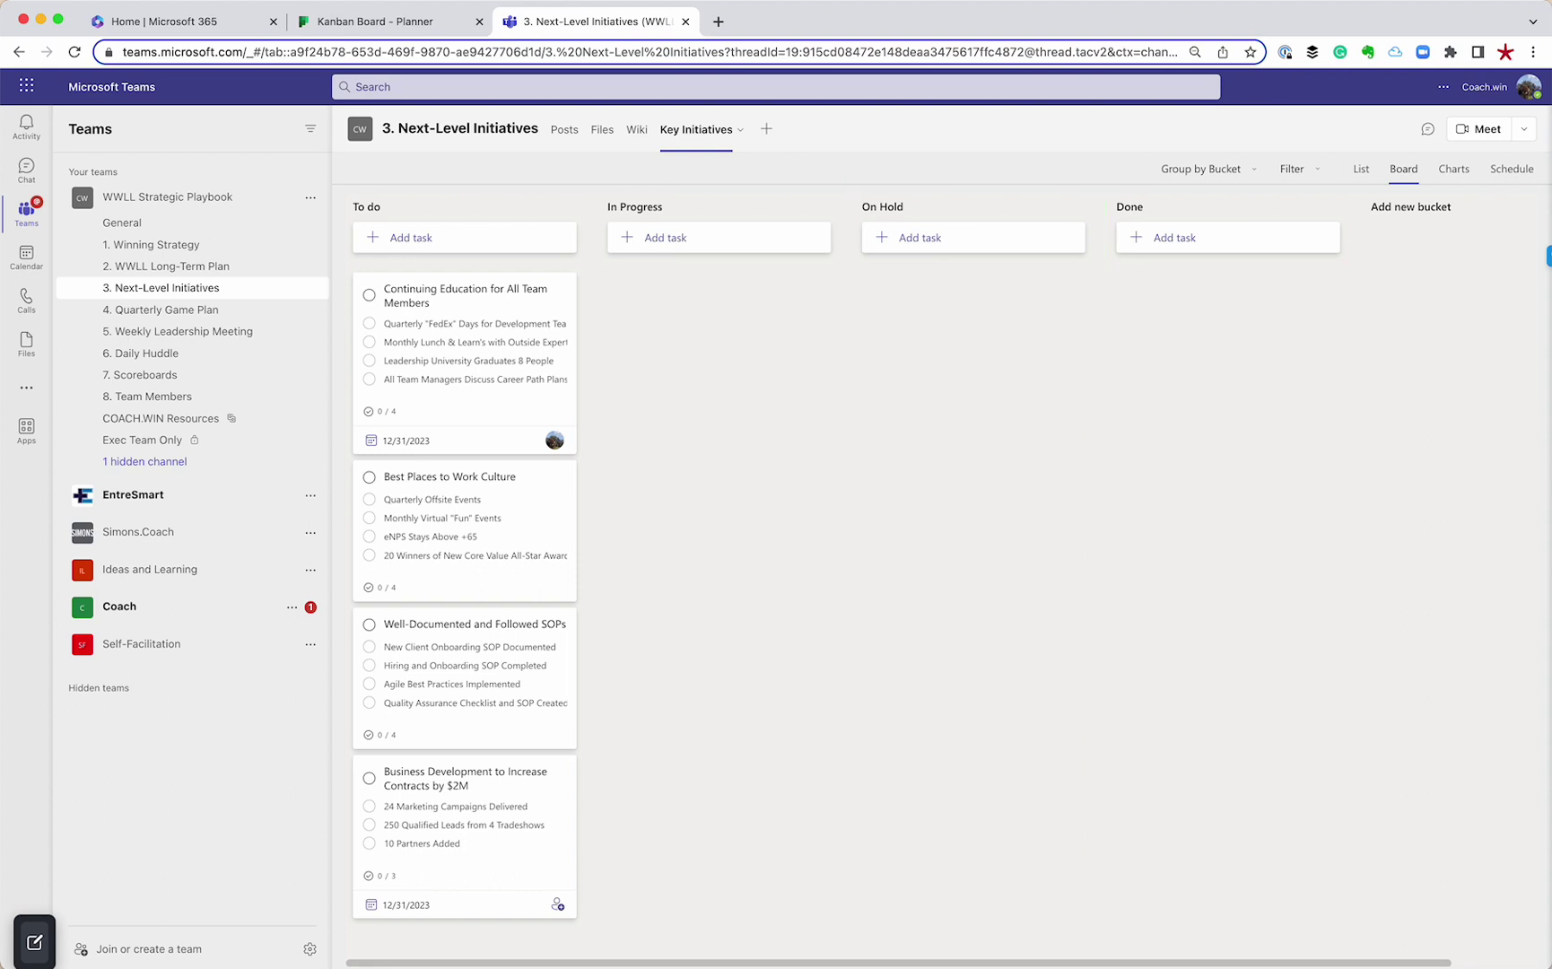
left_click_drag(1096, 173, 1358, 817)
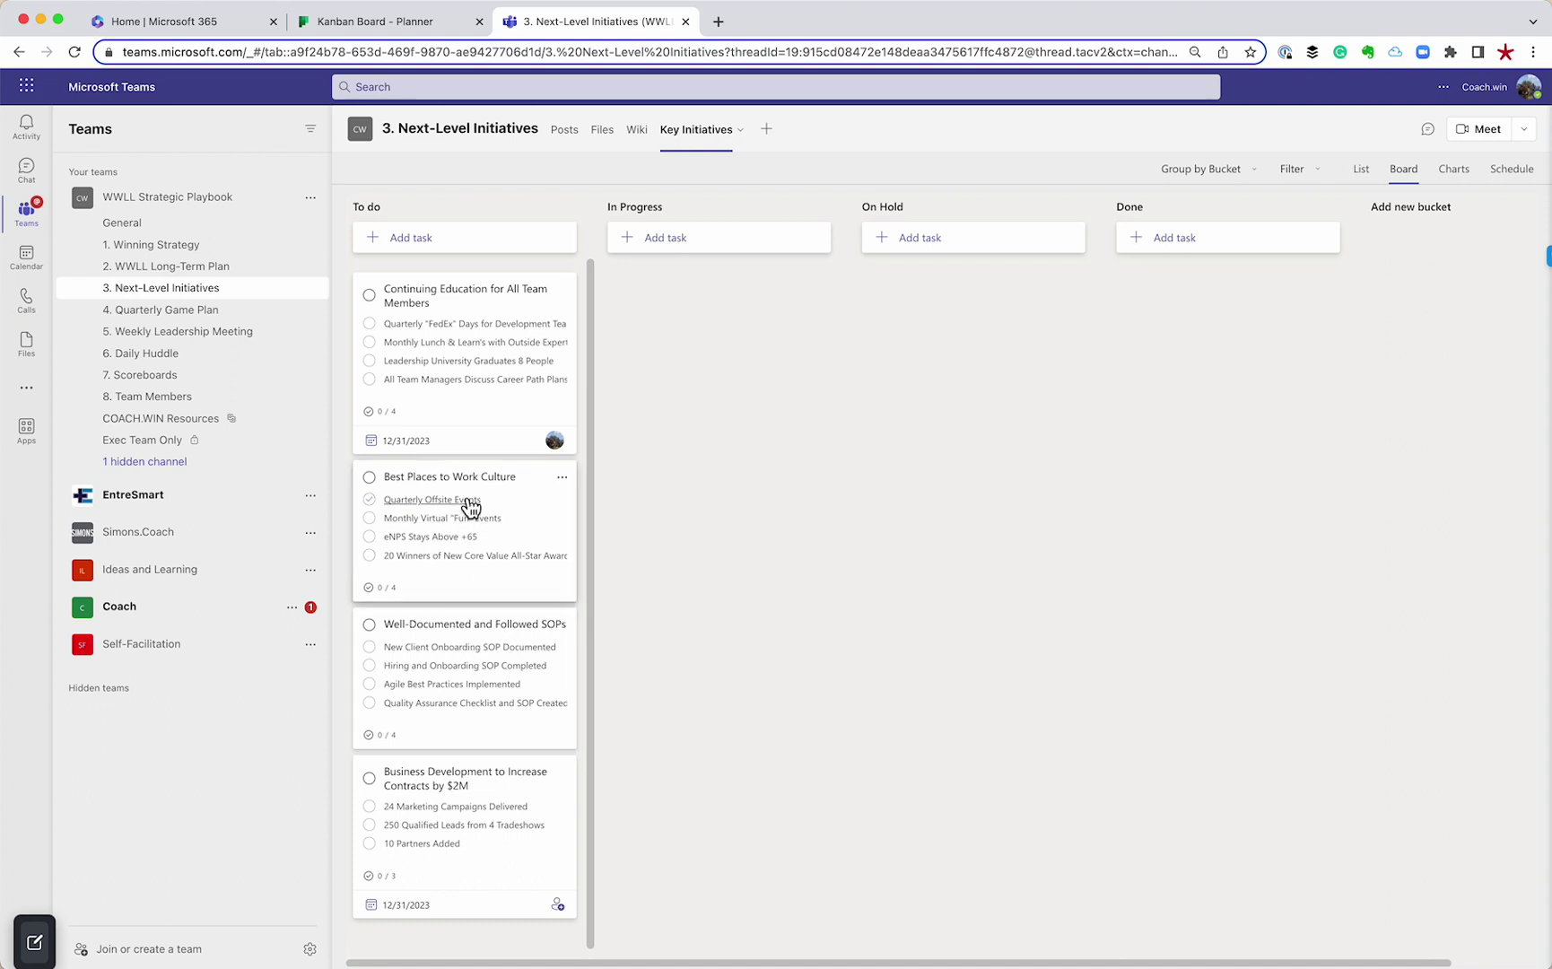
Step: Move Best Places to Work Culture to In Progress with Quarterly Offsite Events and monthly virtual fun events ticked, and Well-Documented and Followed SOPs to On Hold
left_click_drag(414, 480, 638, 356)
left_click(625, 311)
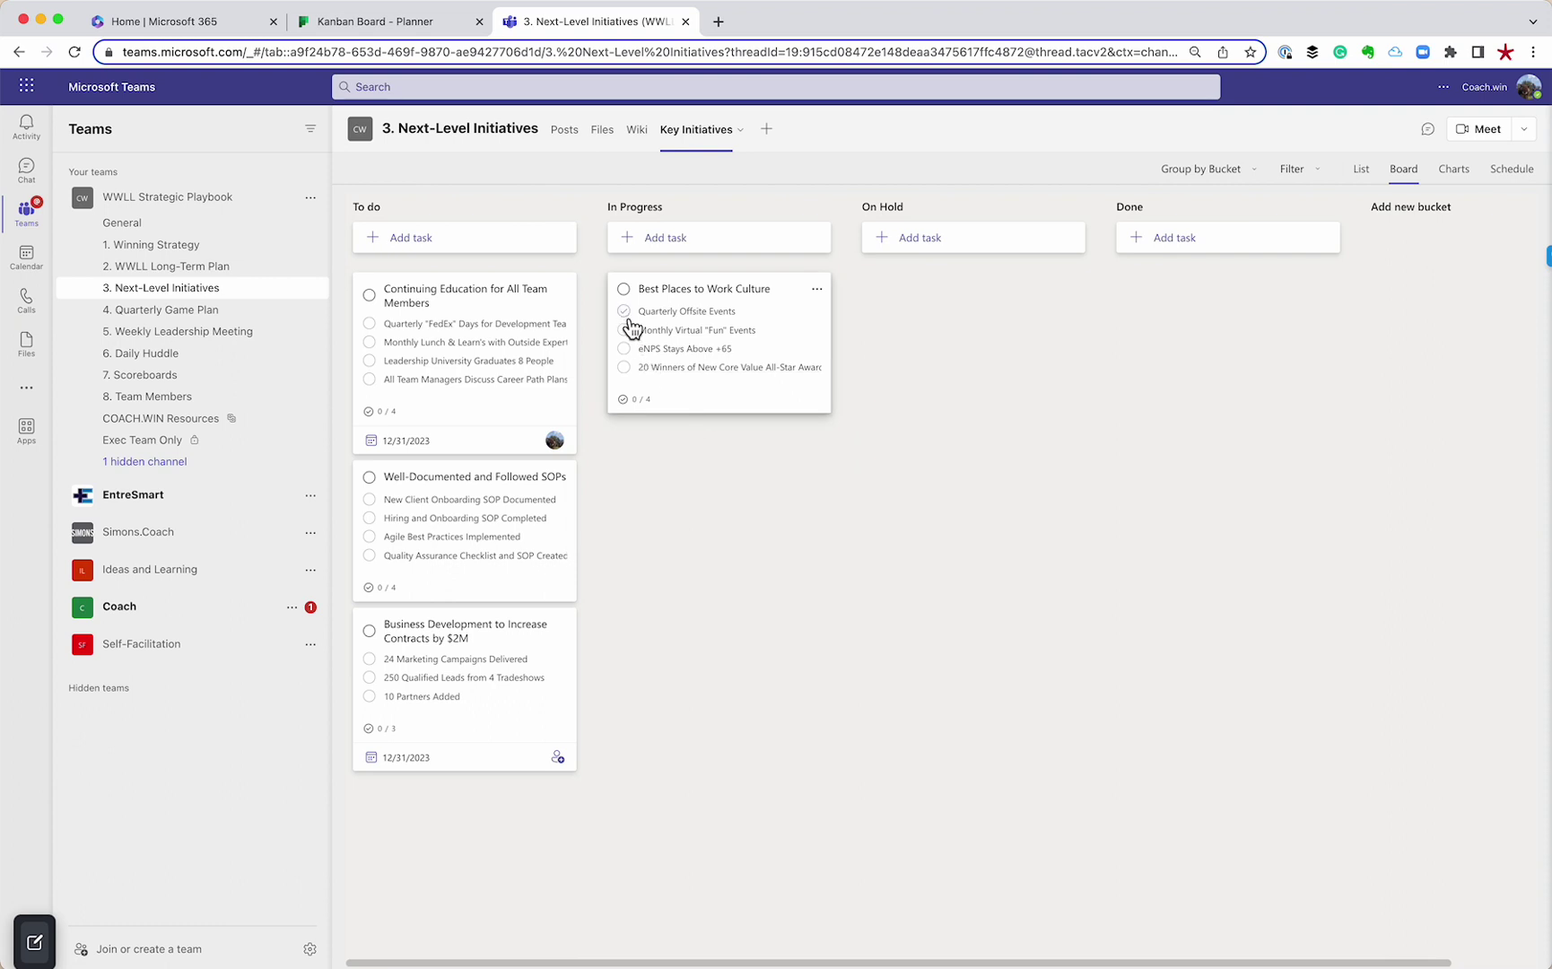
left_click(626, 312)
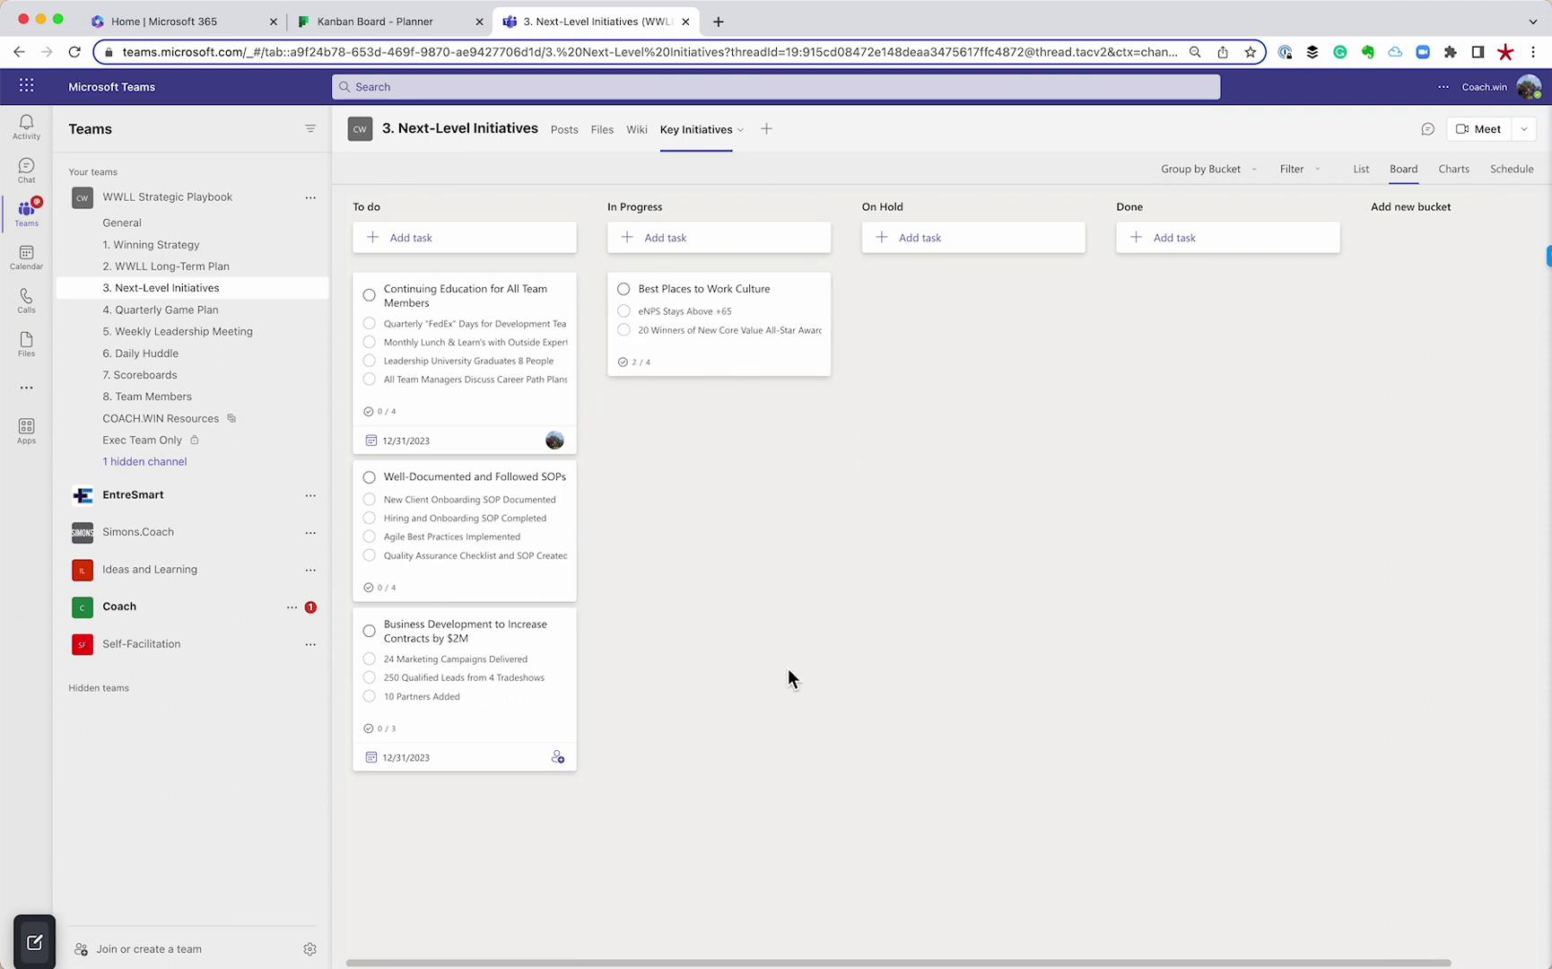
left_click_drag(401, 479, 940, 342)
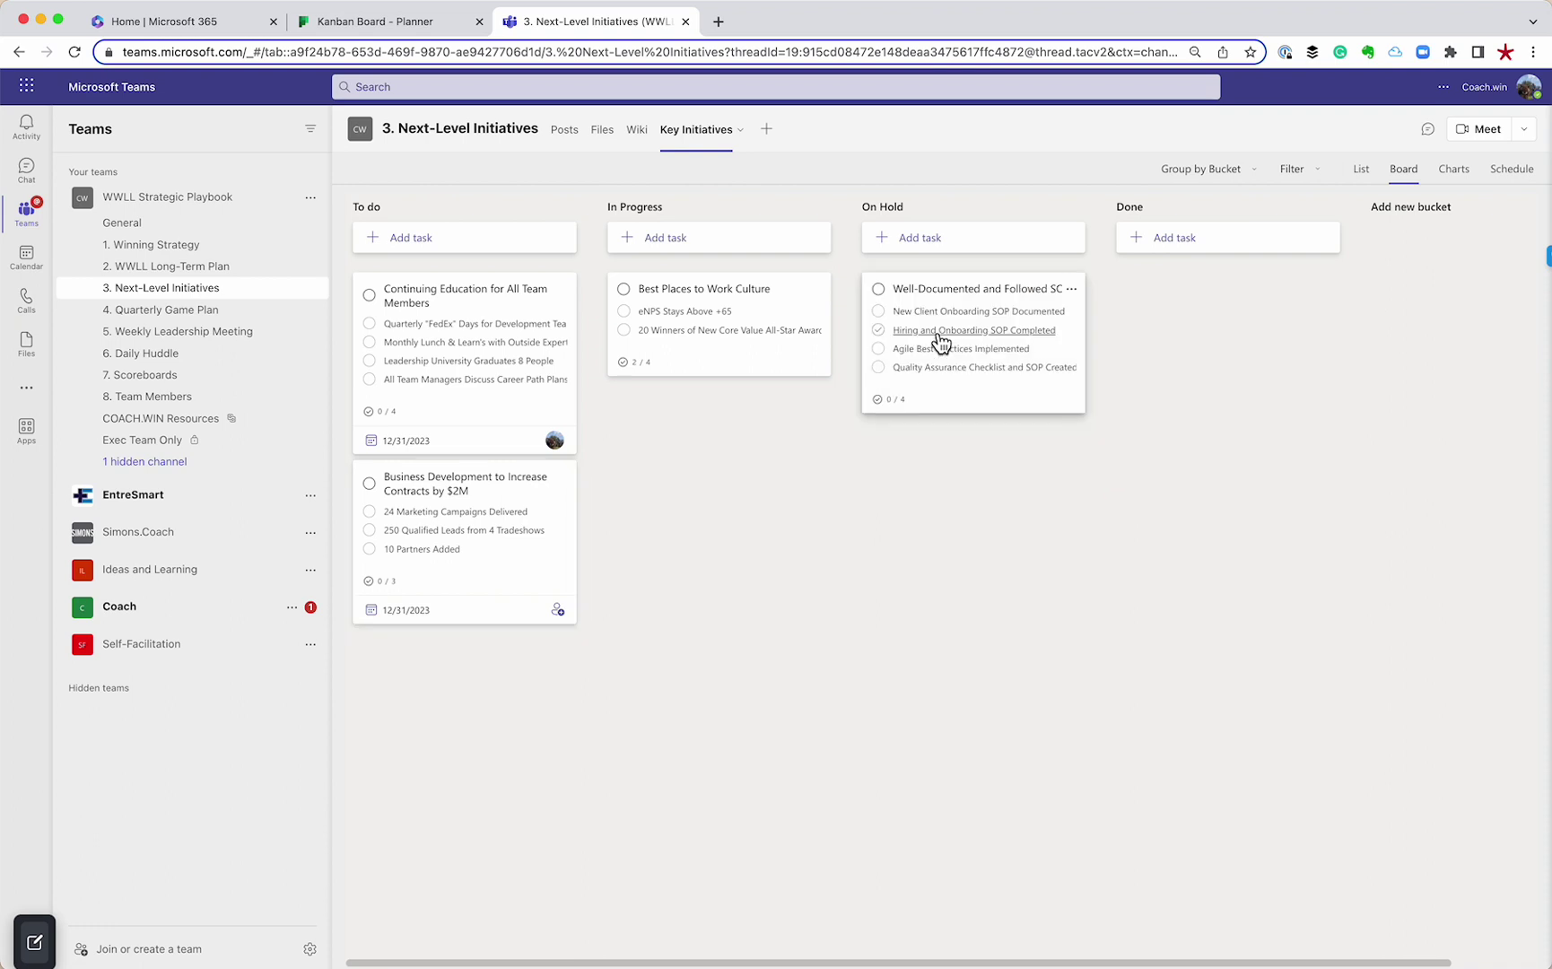
Step: Open the 4. Quarterly Game Plan channel's Priorities/Rocks board and drag its cards around
left_click(184, 316)
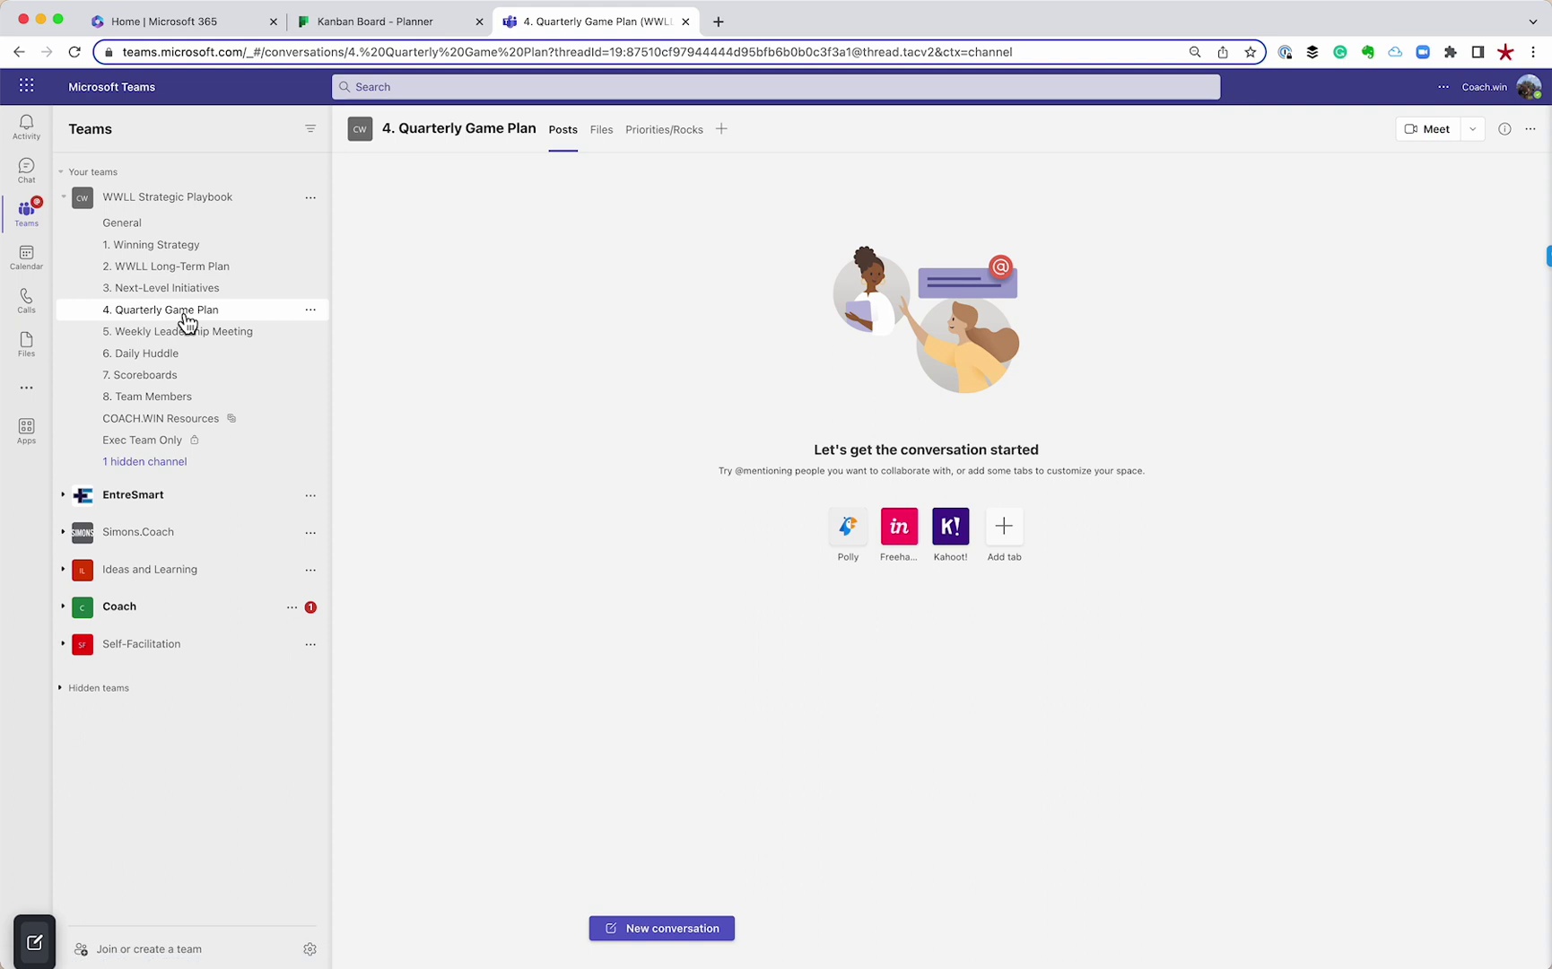
left_click(684, 149)
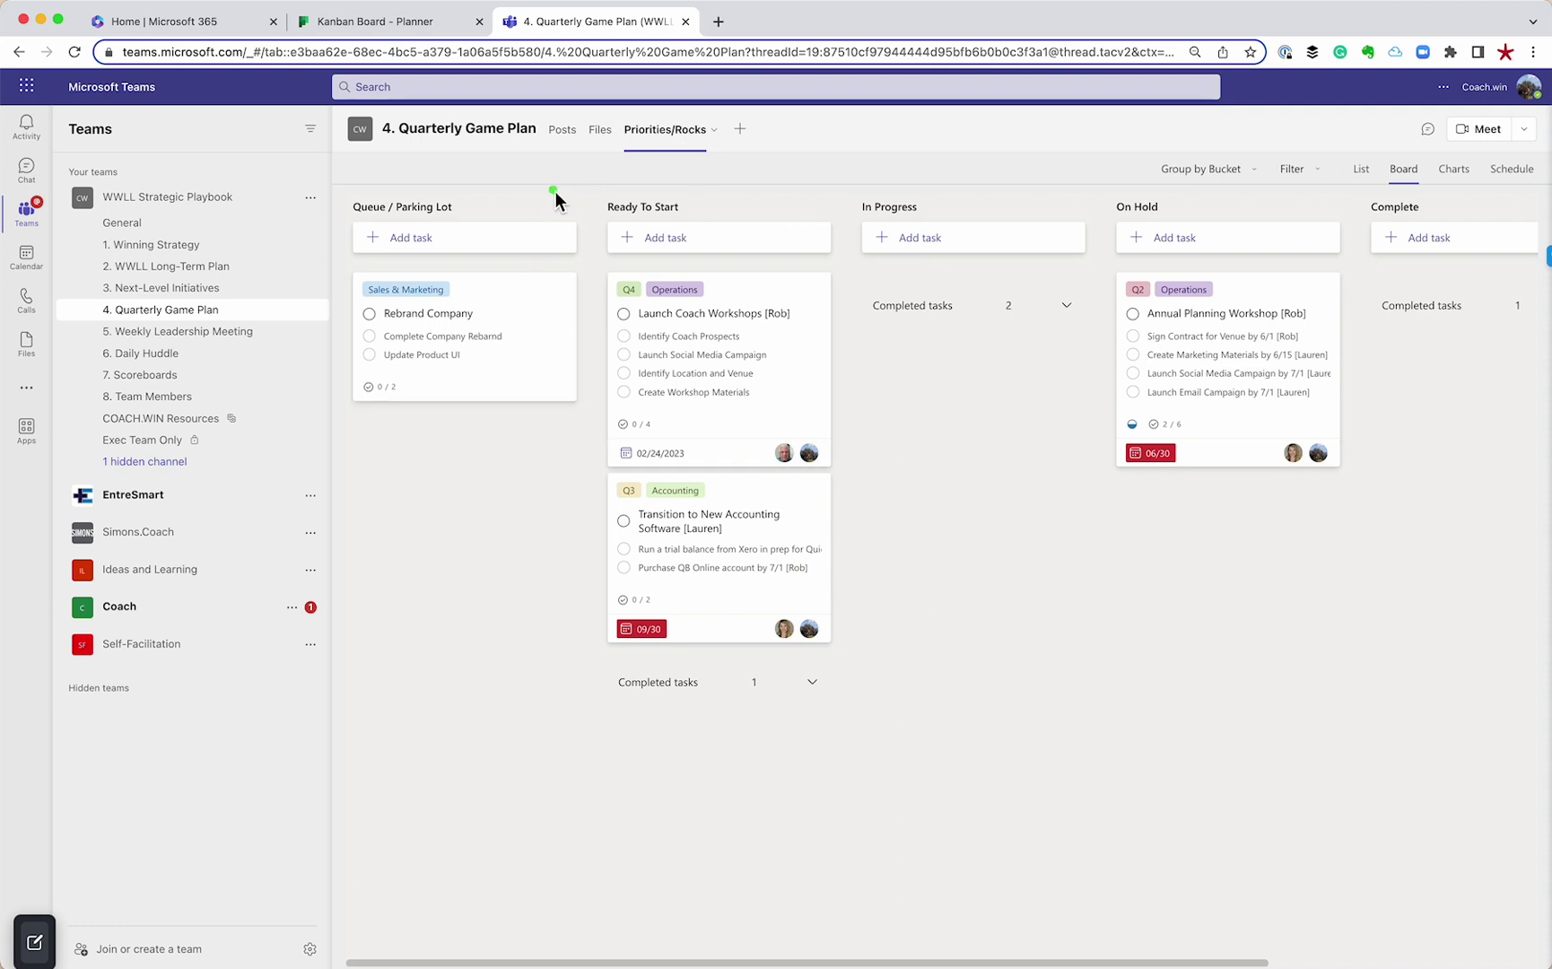
left_click_drag(555, 192, 457, 290)
left_click_drag(770, 192, 776, 194)
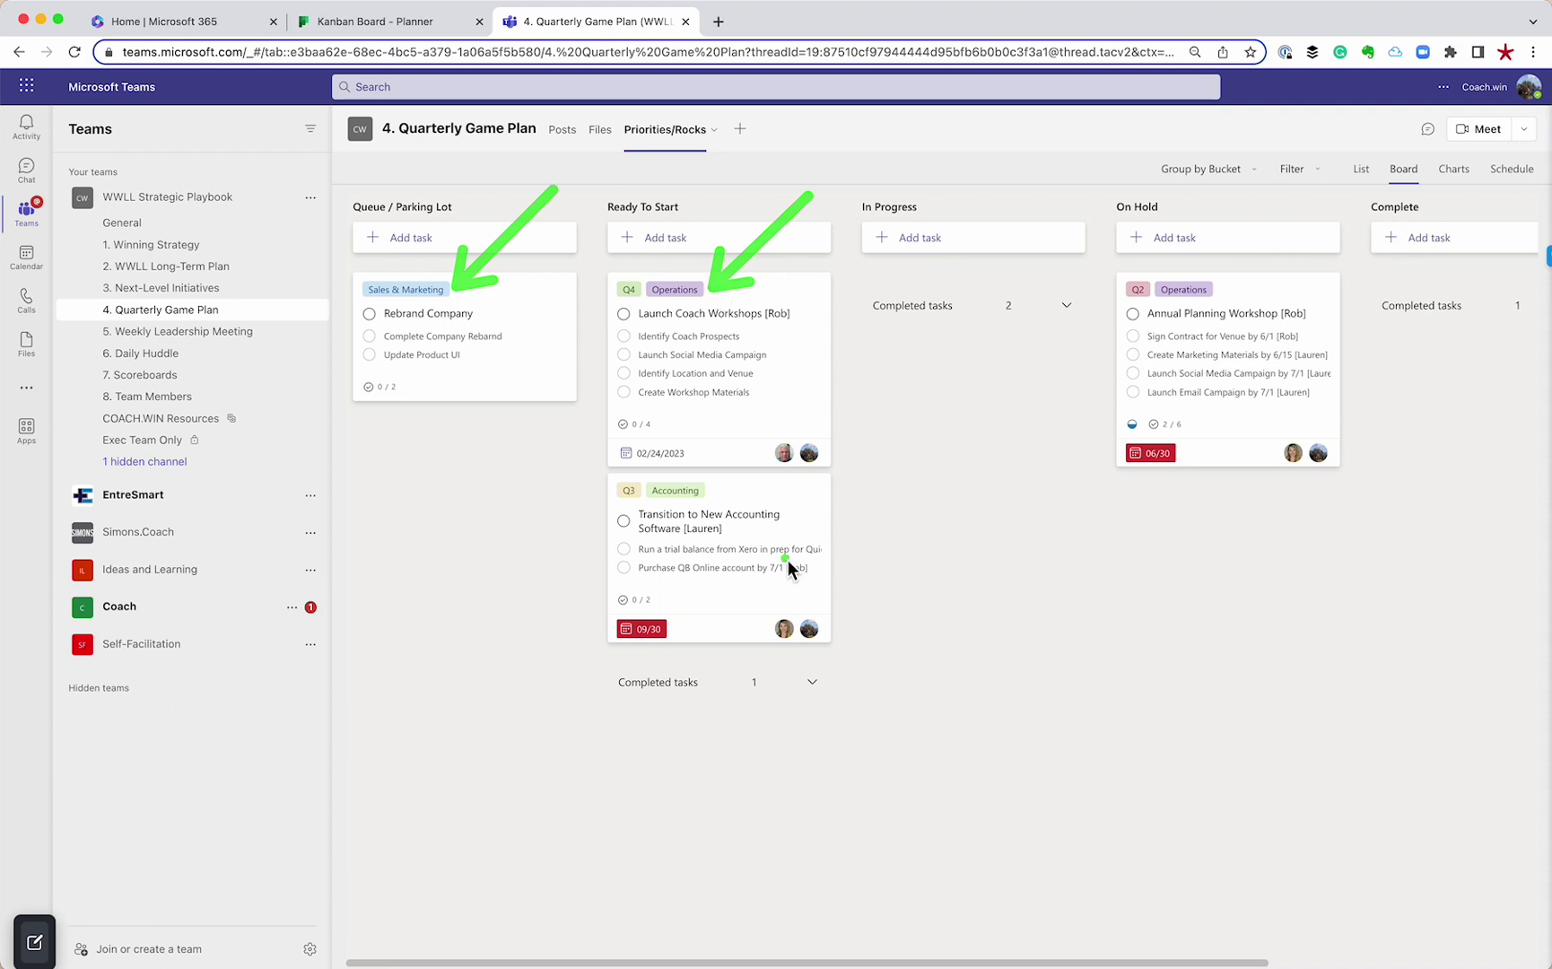
left_click_drag(917, 579, 722, 495)
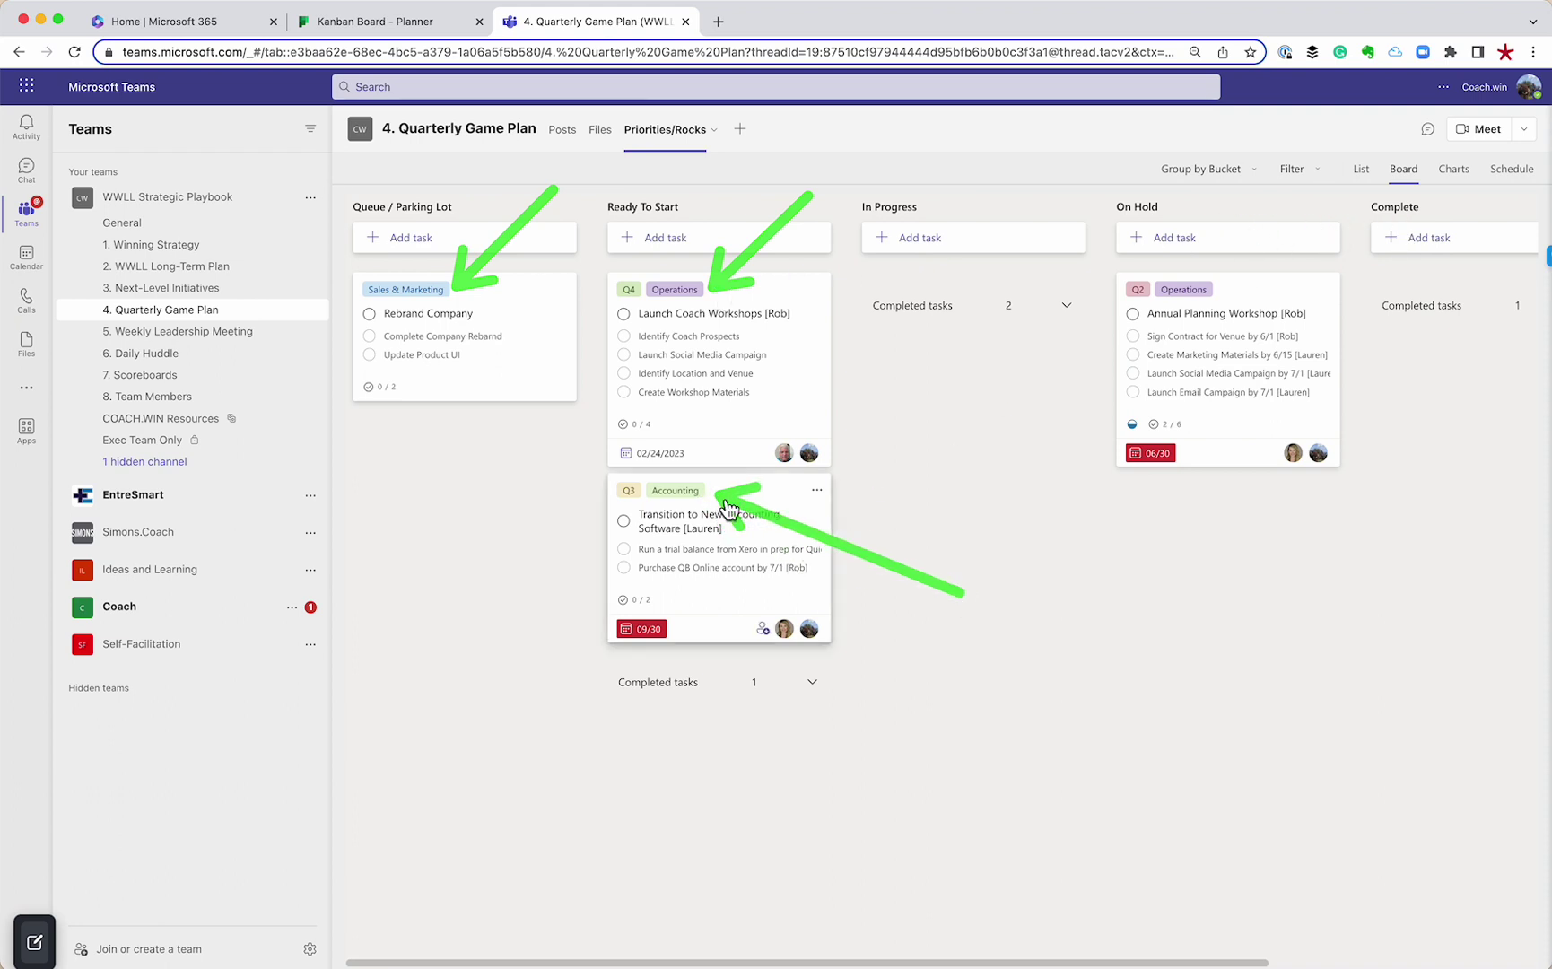
mouse_move(473, 565)
left_mouse_down()
mouse_move(604, 490)
mouse_move(589, 501)
left_mouse_up()
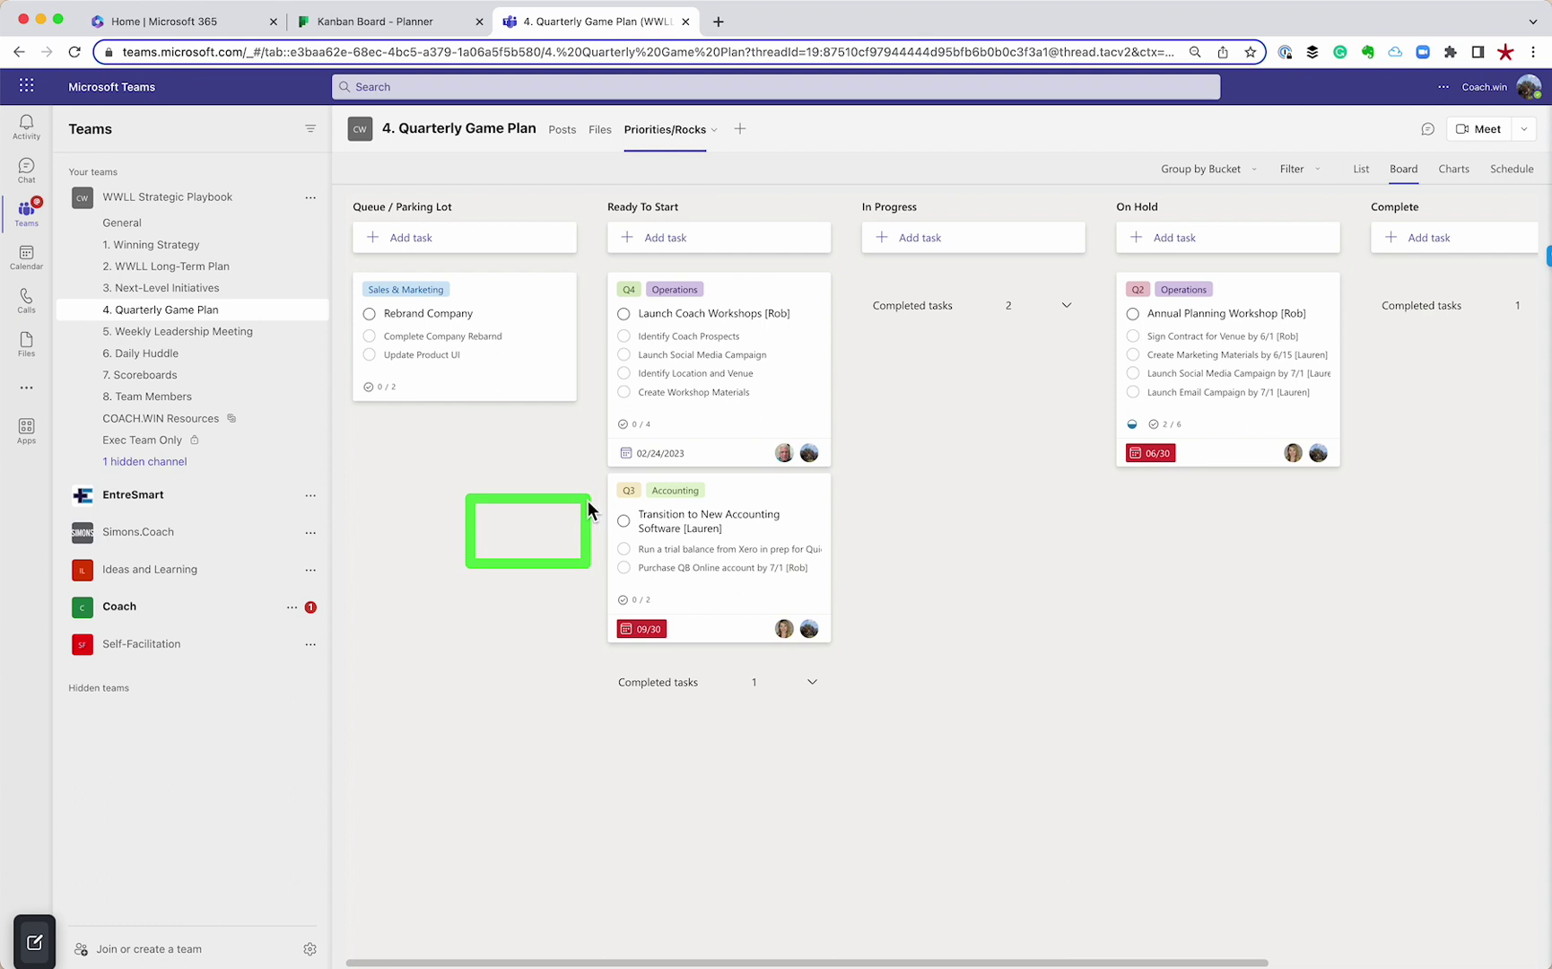
left_click_drag(518, 584, 603, 502)
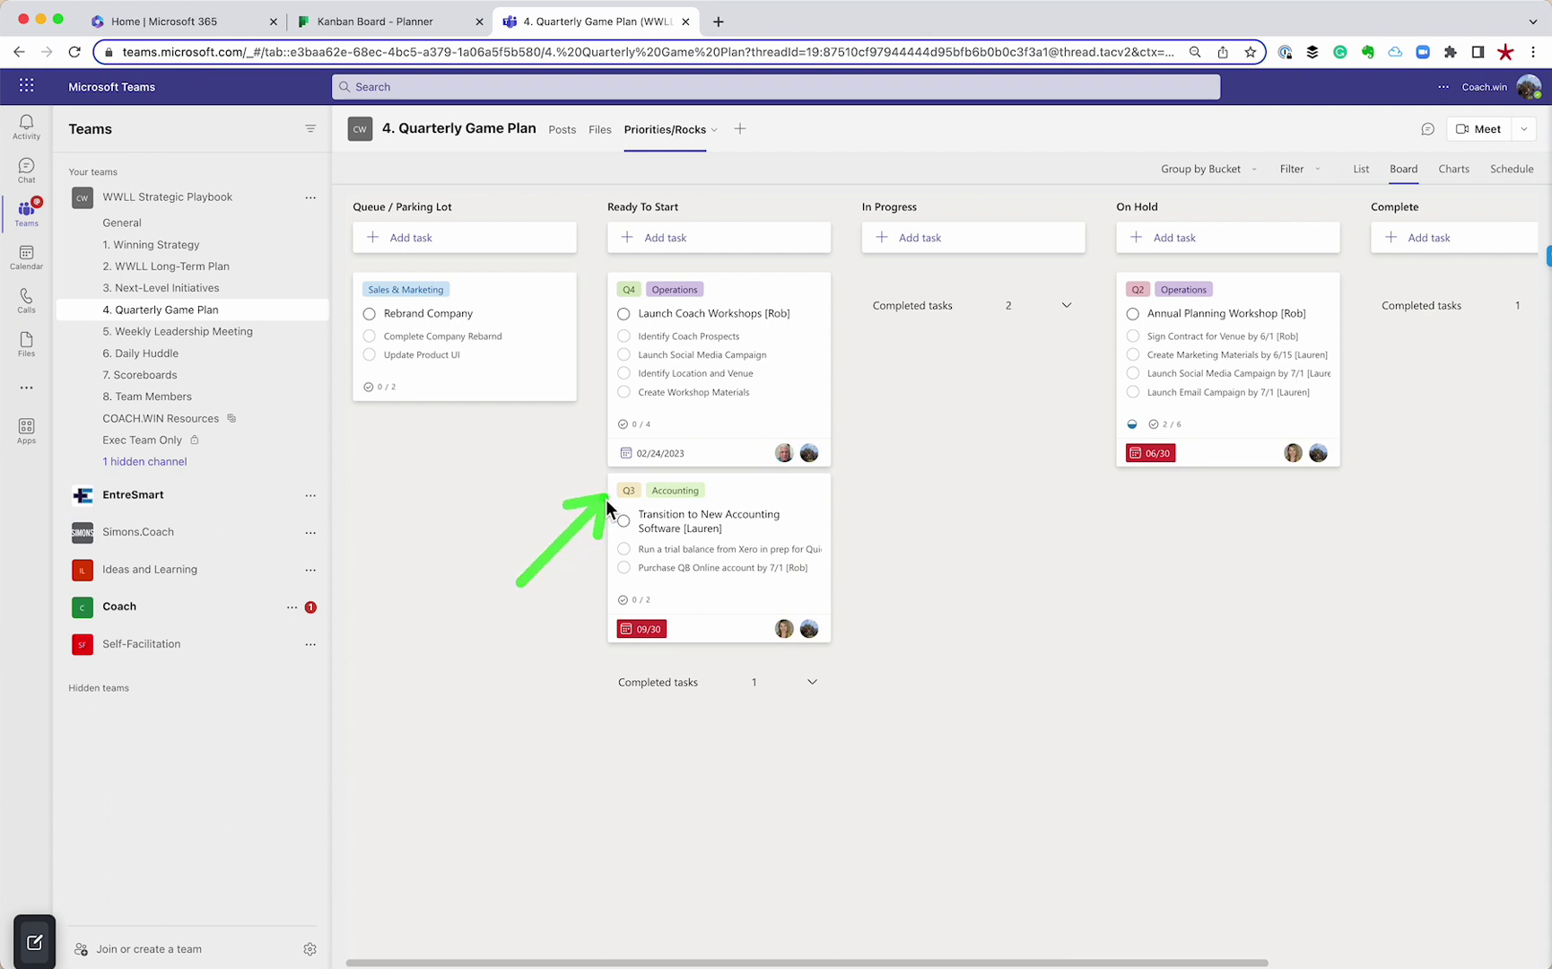
left_click_drag(618, 257, 618, 275)
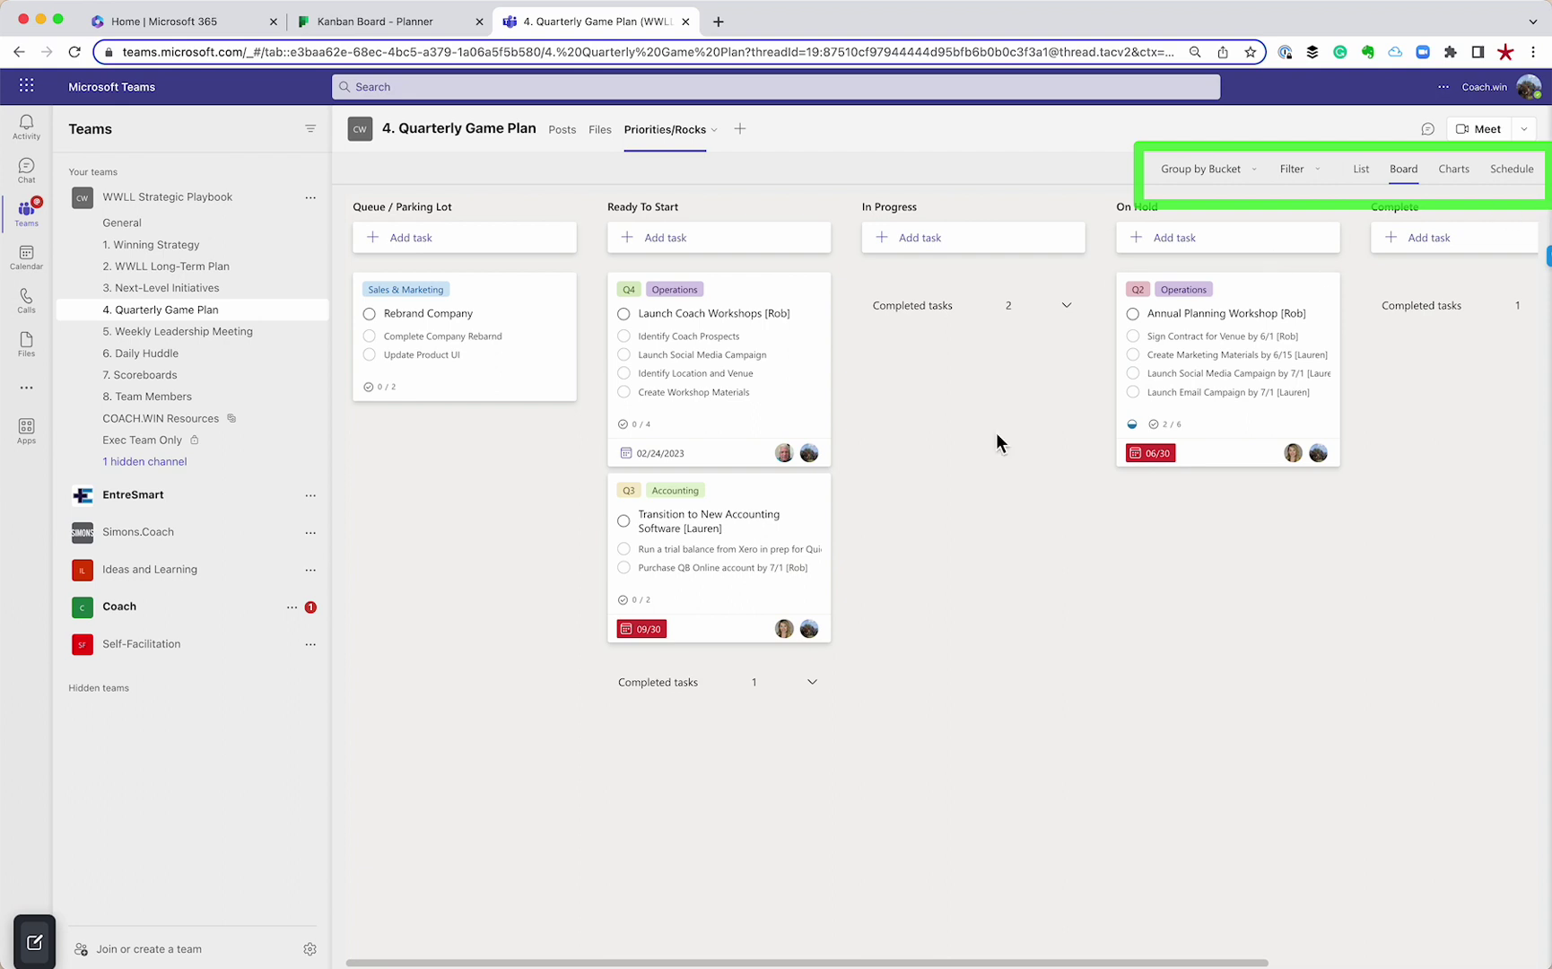
Step: Filter tasks by Late, Today, Tomorrow and This week due dates, then clear them
left_click(1303, 182)
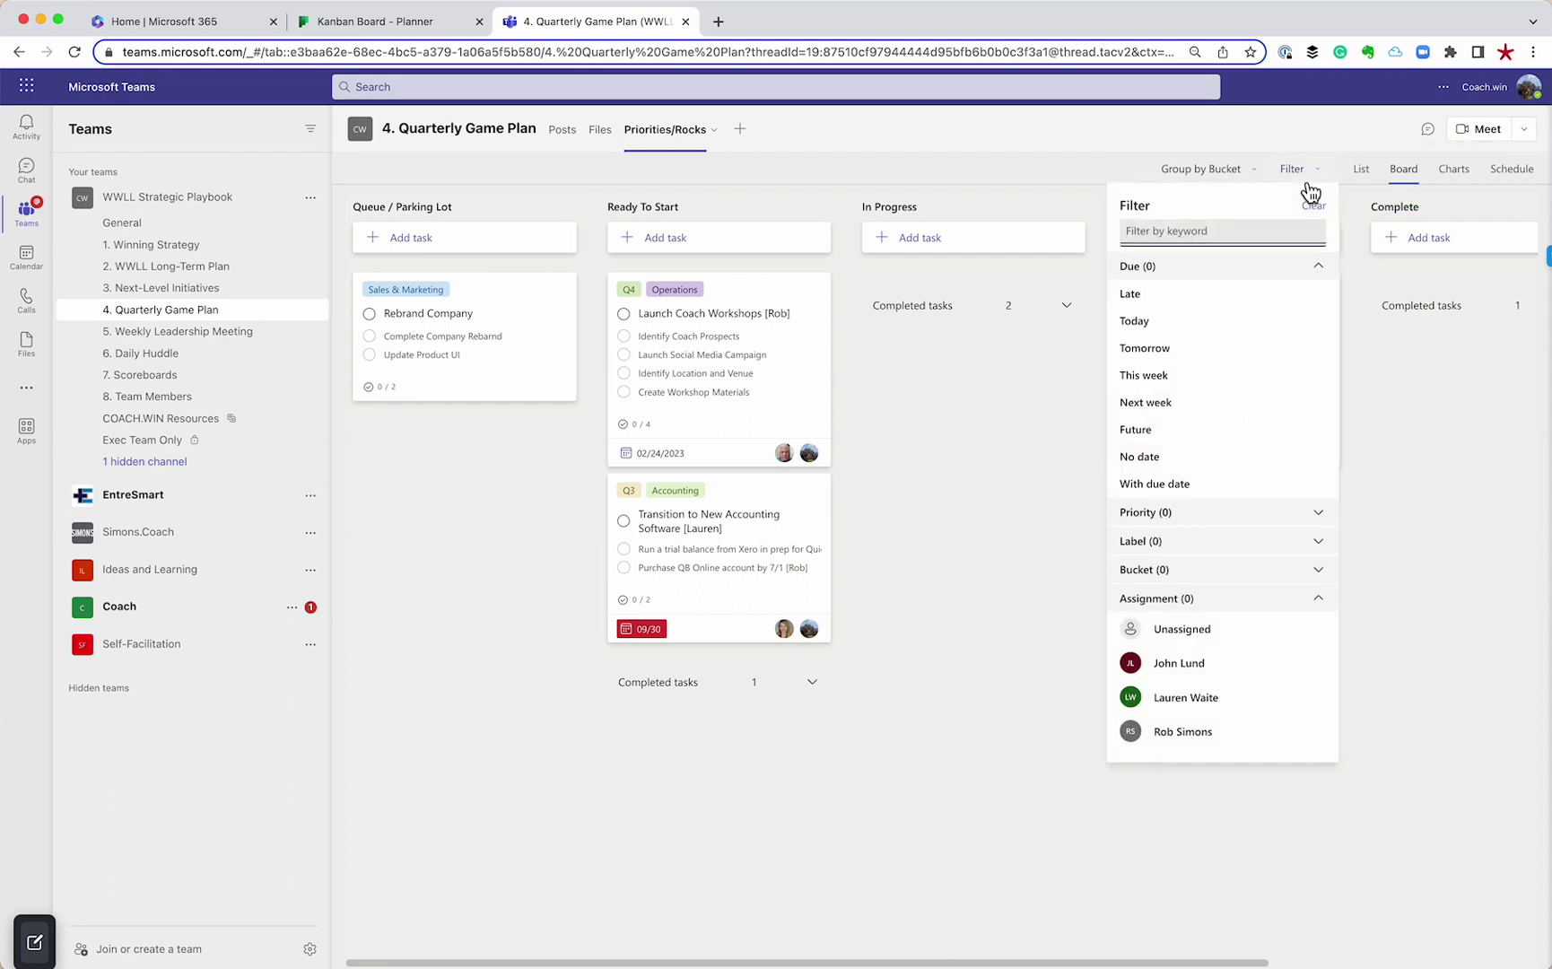
left_click(1159, 303)
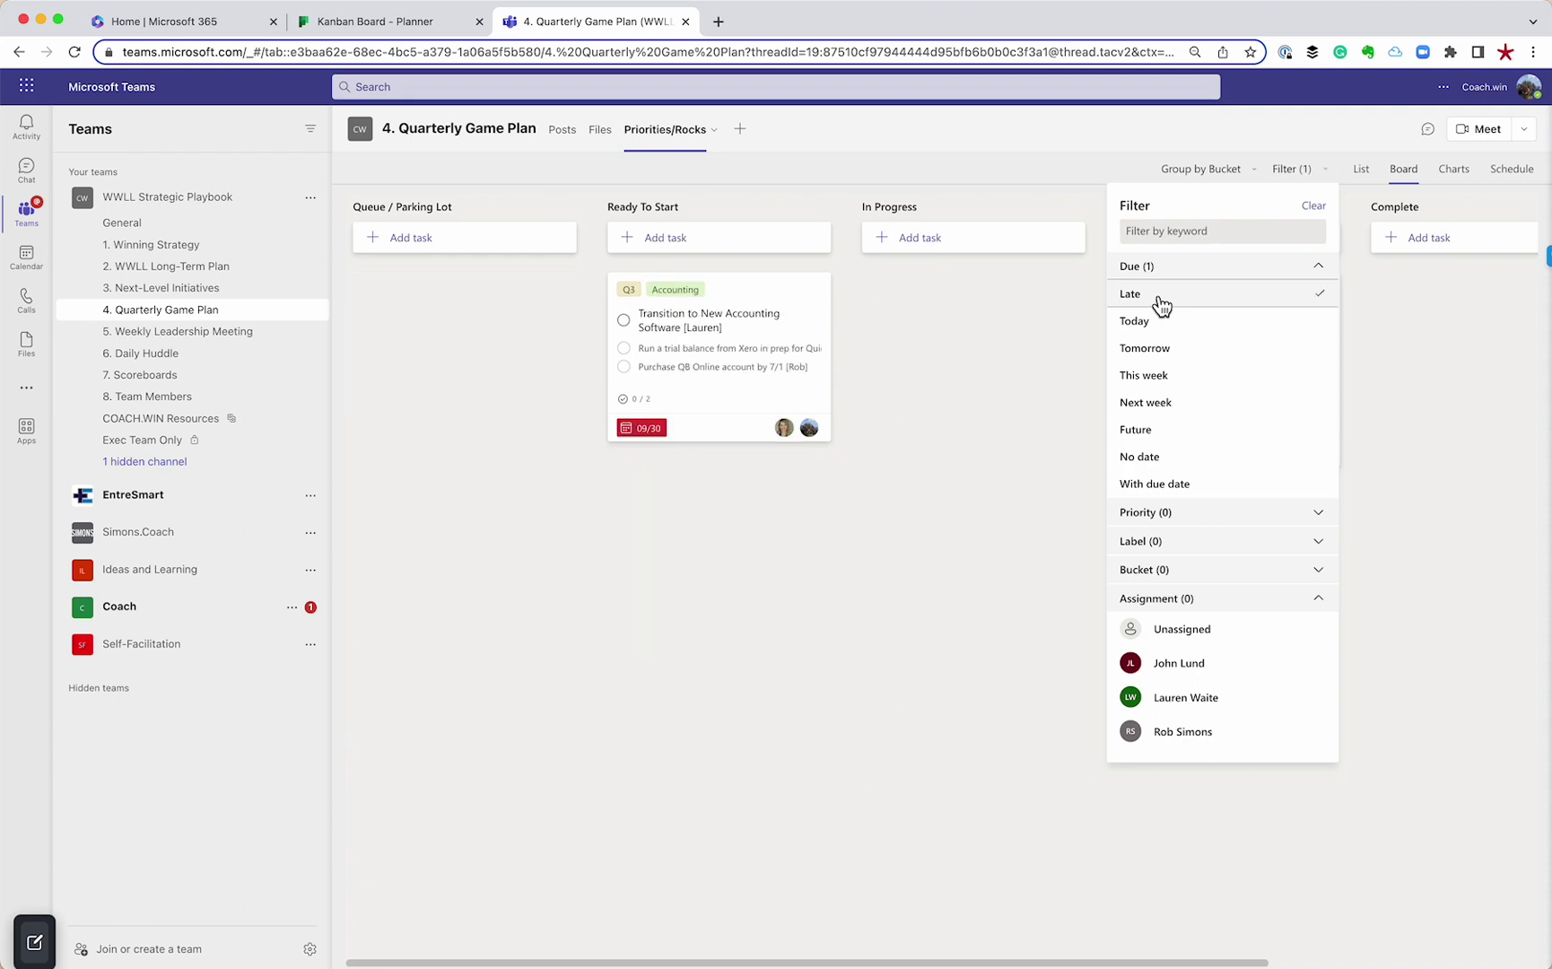
left_click(1155, 323)
left_click(1159, 351)
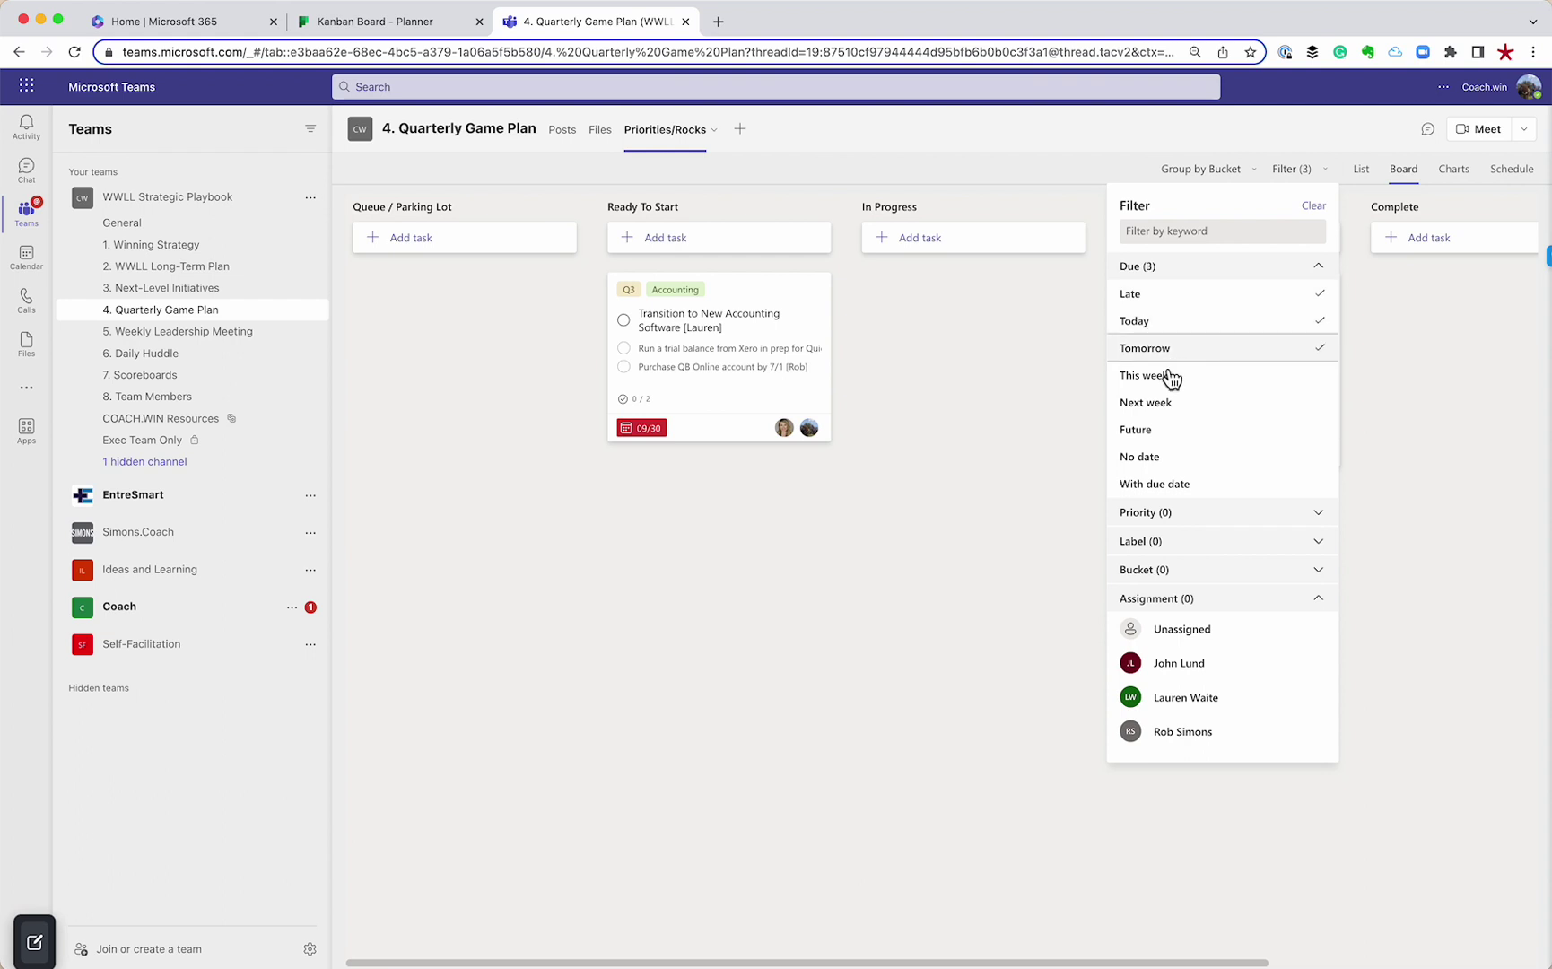
left_click(1166, 381)
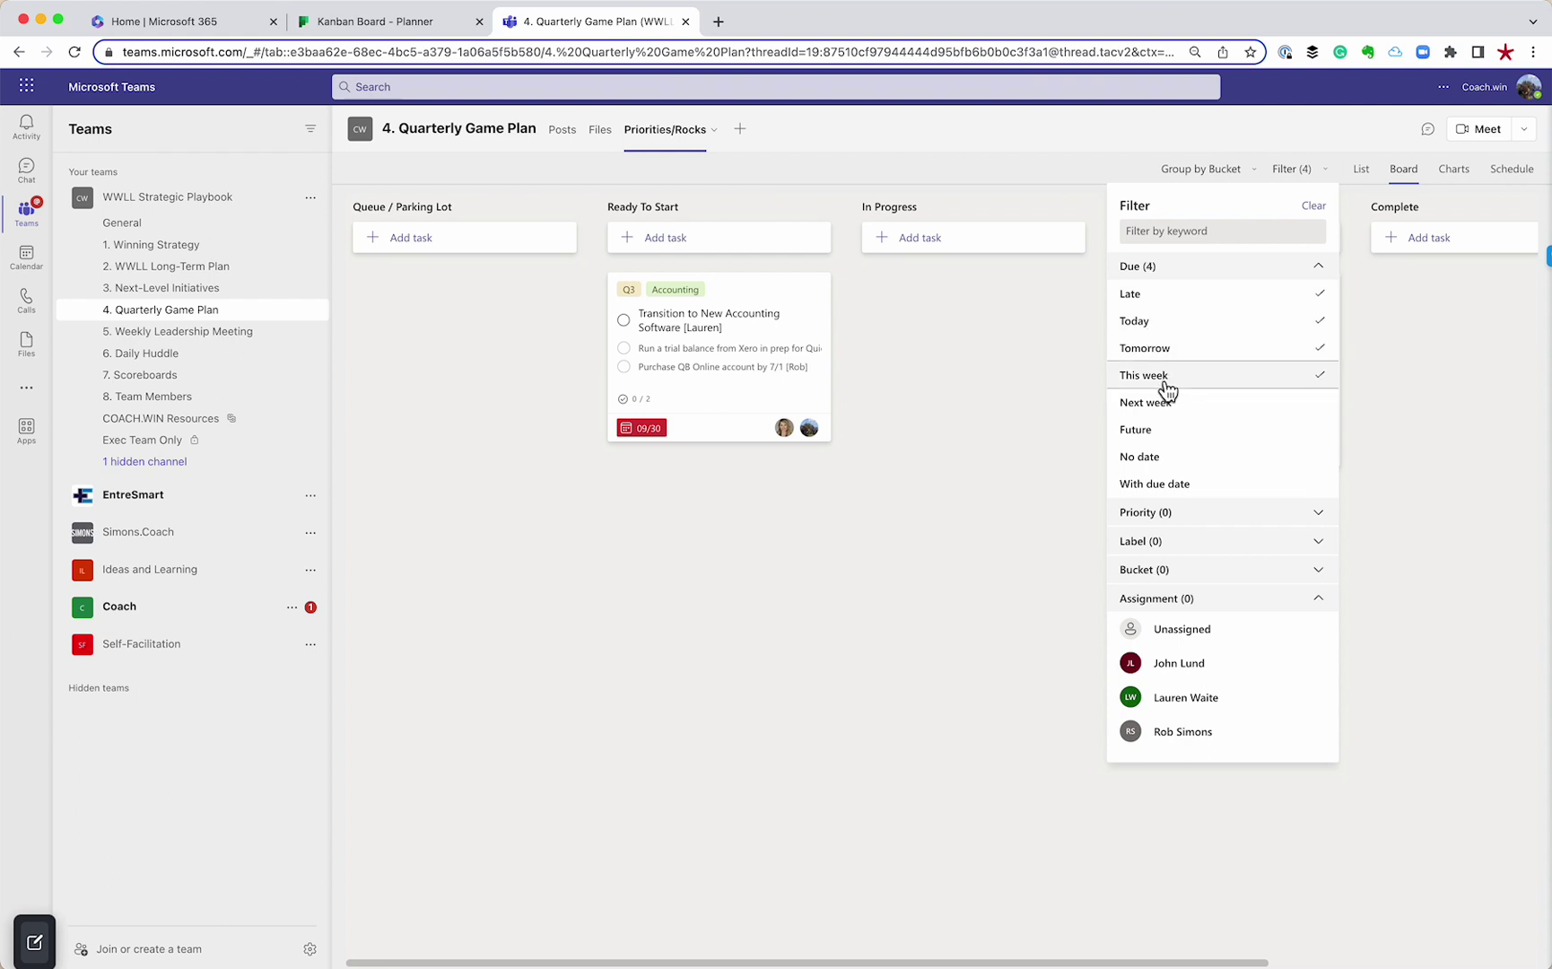
left_click(1312, 208)
Step: Try the Operations and then Sales & Marketing label filters, removing each
left_click(1182, 544)
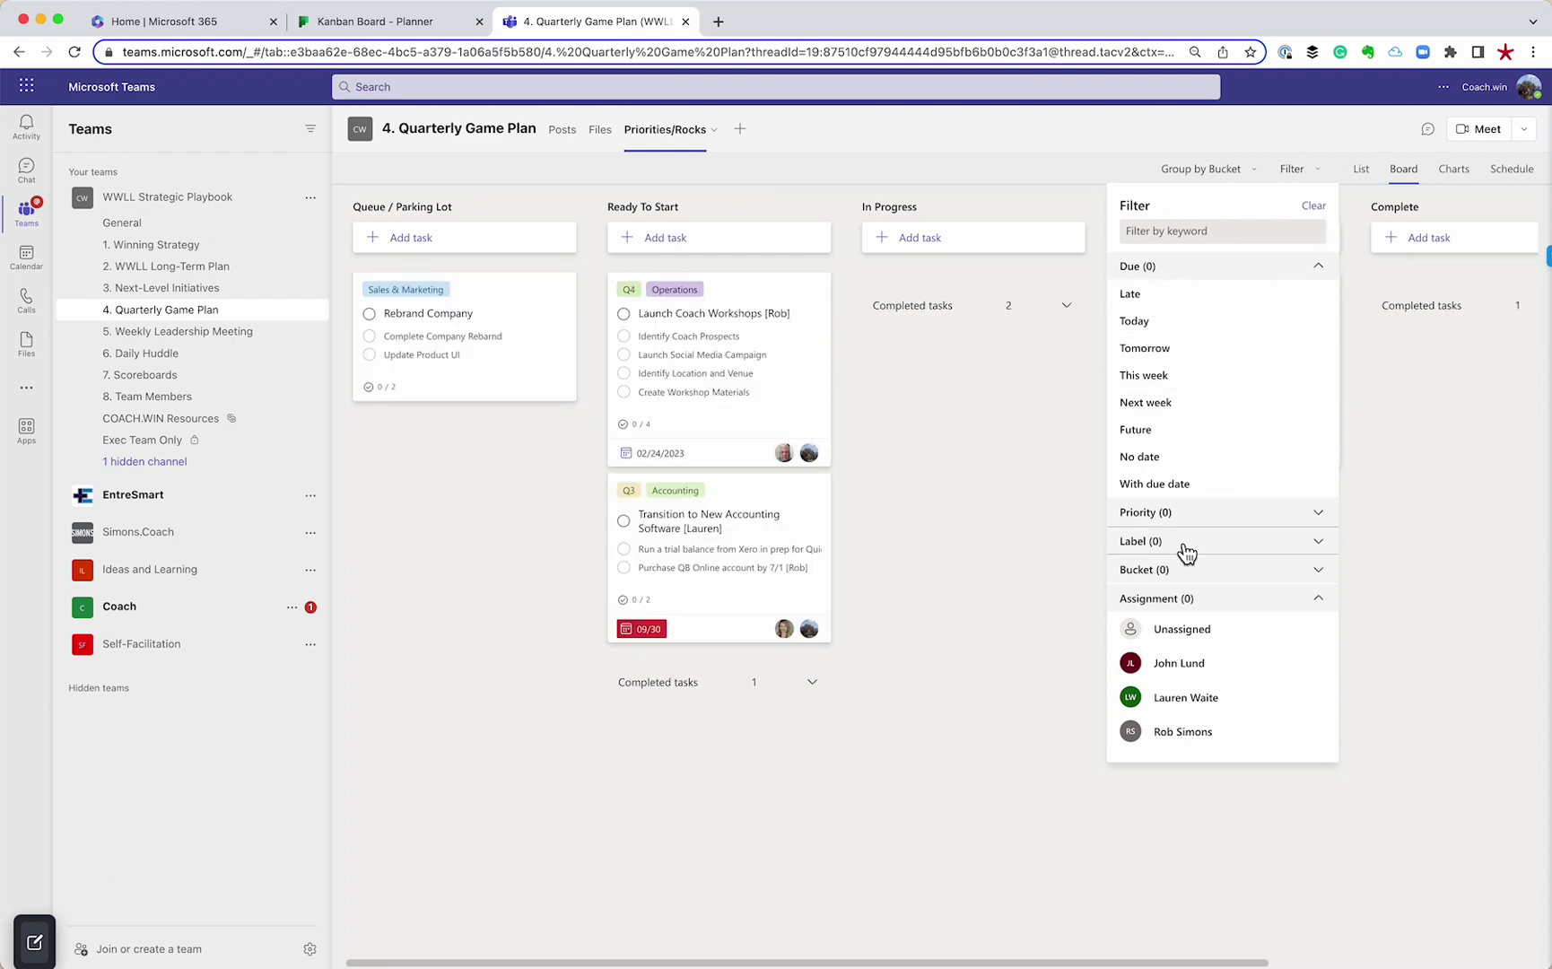
scroll(1219, 664, "down", 3)
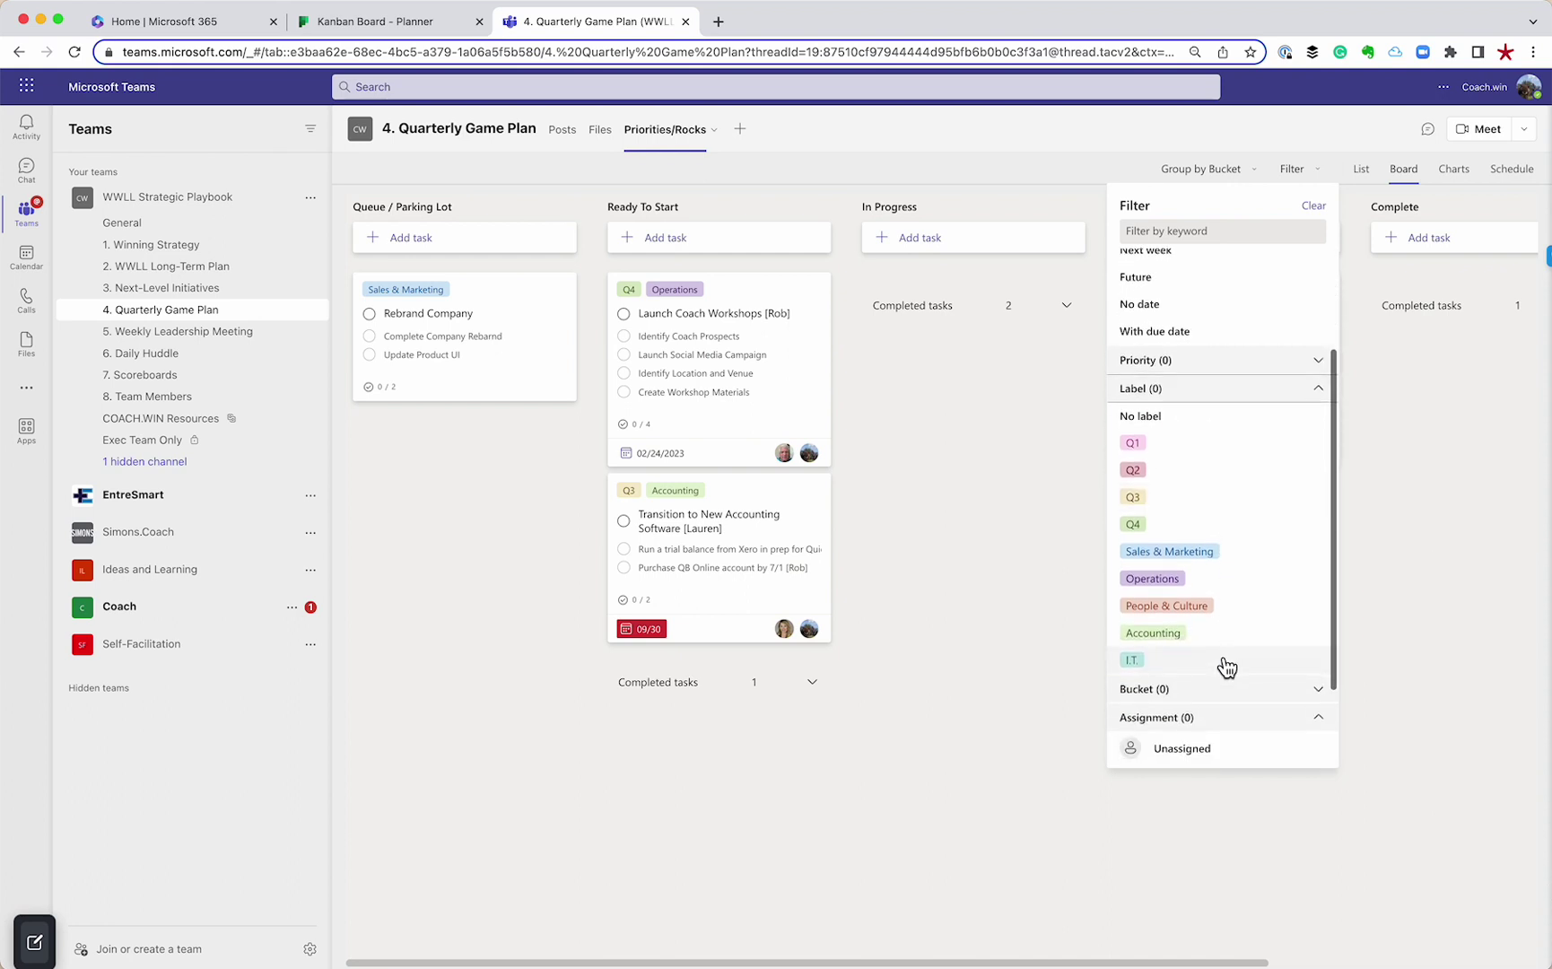
left_click(1149, 583)
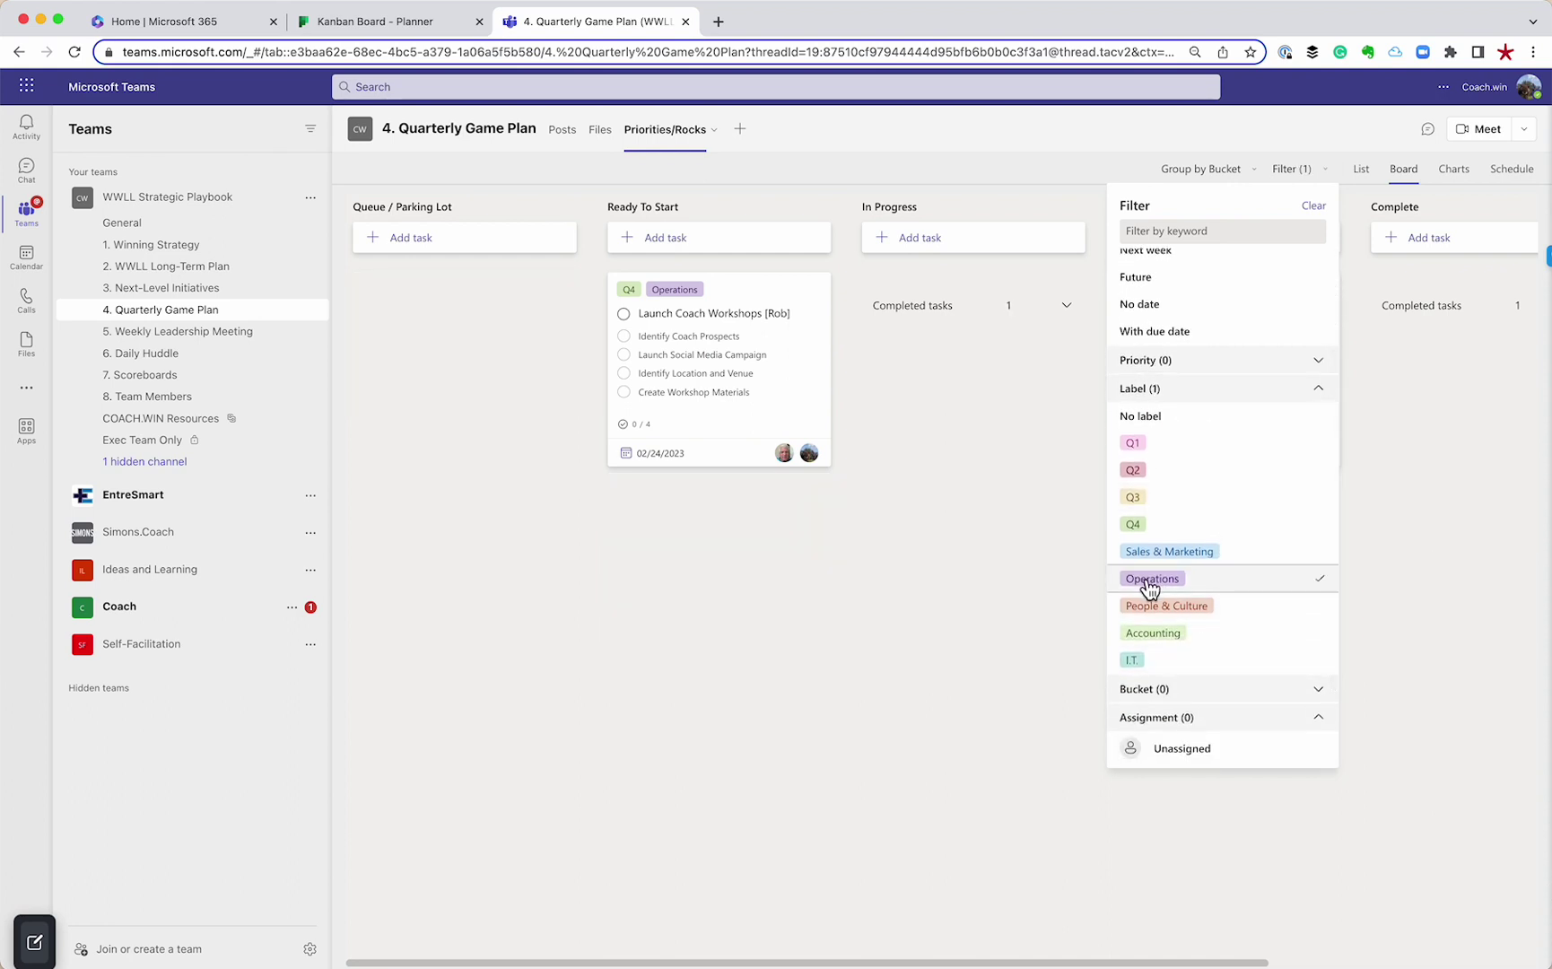
left_click(1149, 583)
left_click(1168, 553)
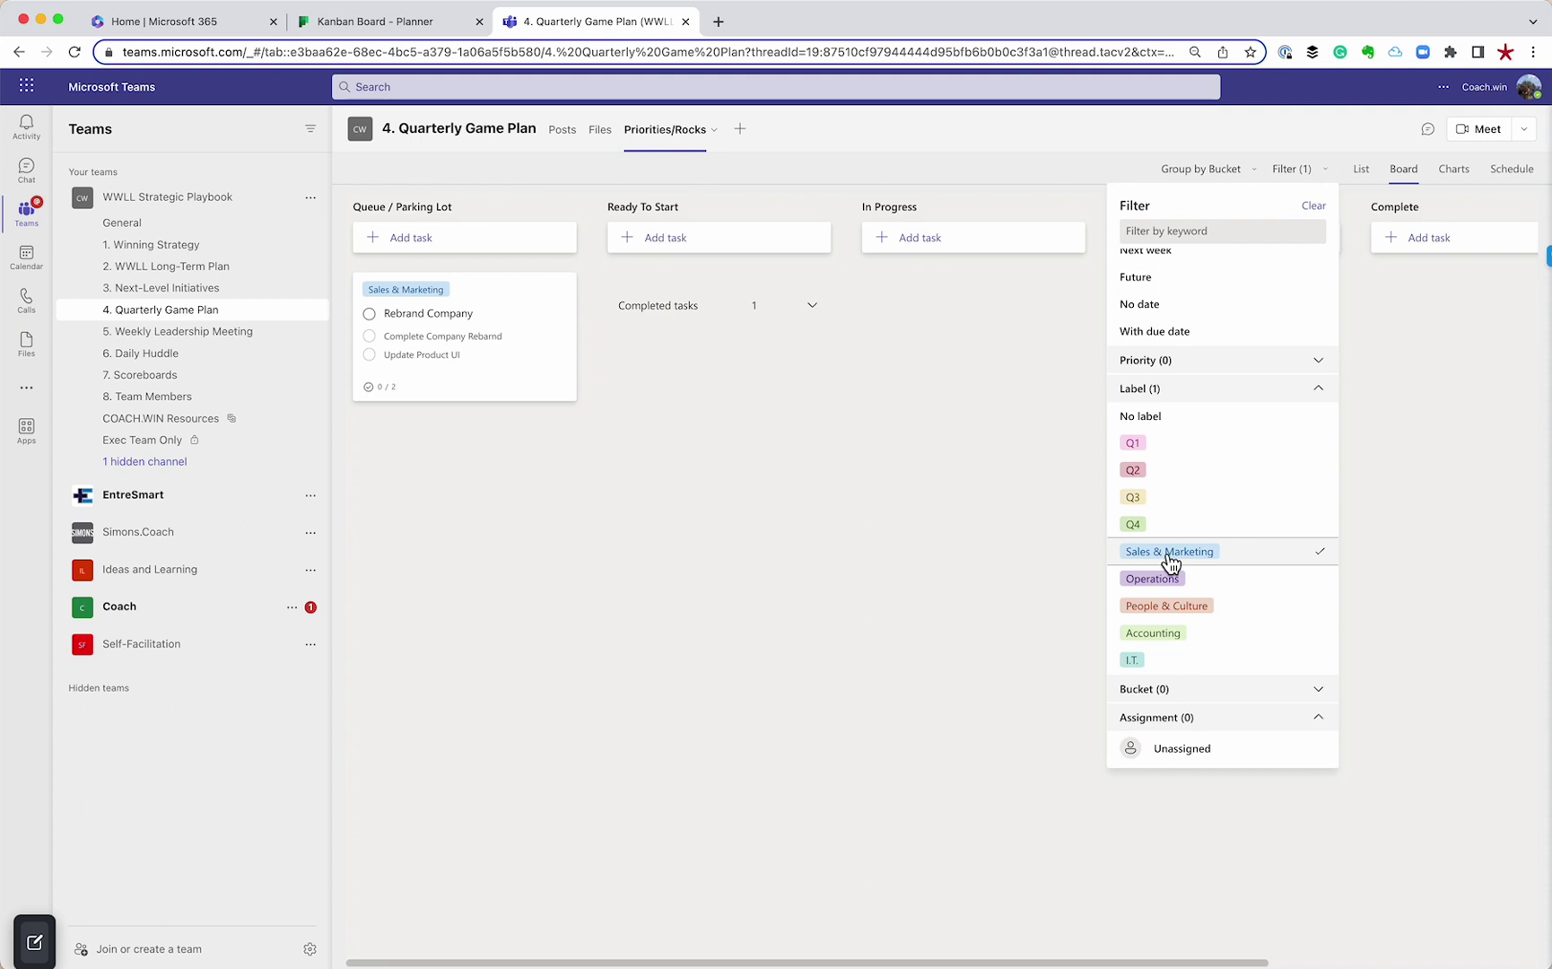
left_click(1171, 554)
Step: Filter by one team member as assignee, clear it, and close the filter options
scroll(1170, 615, "down", 2)
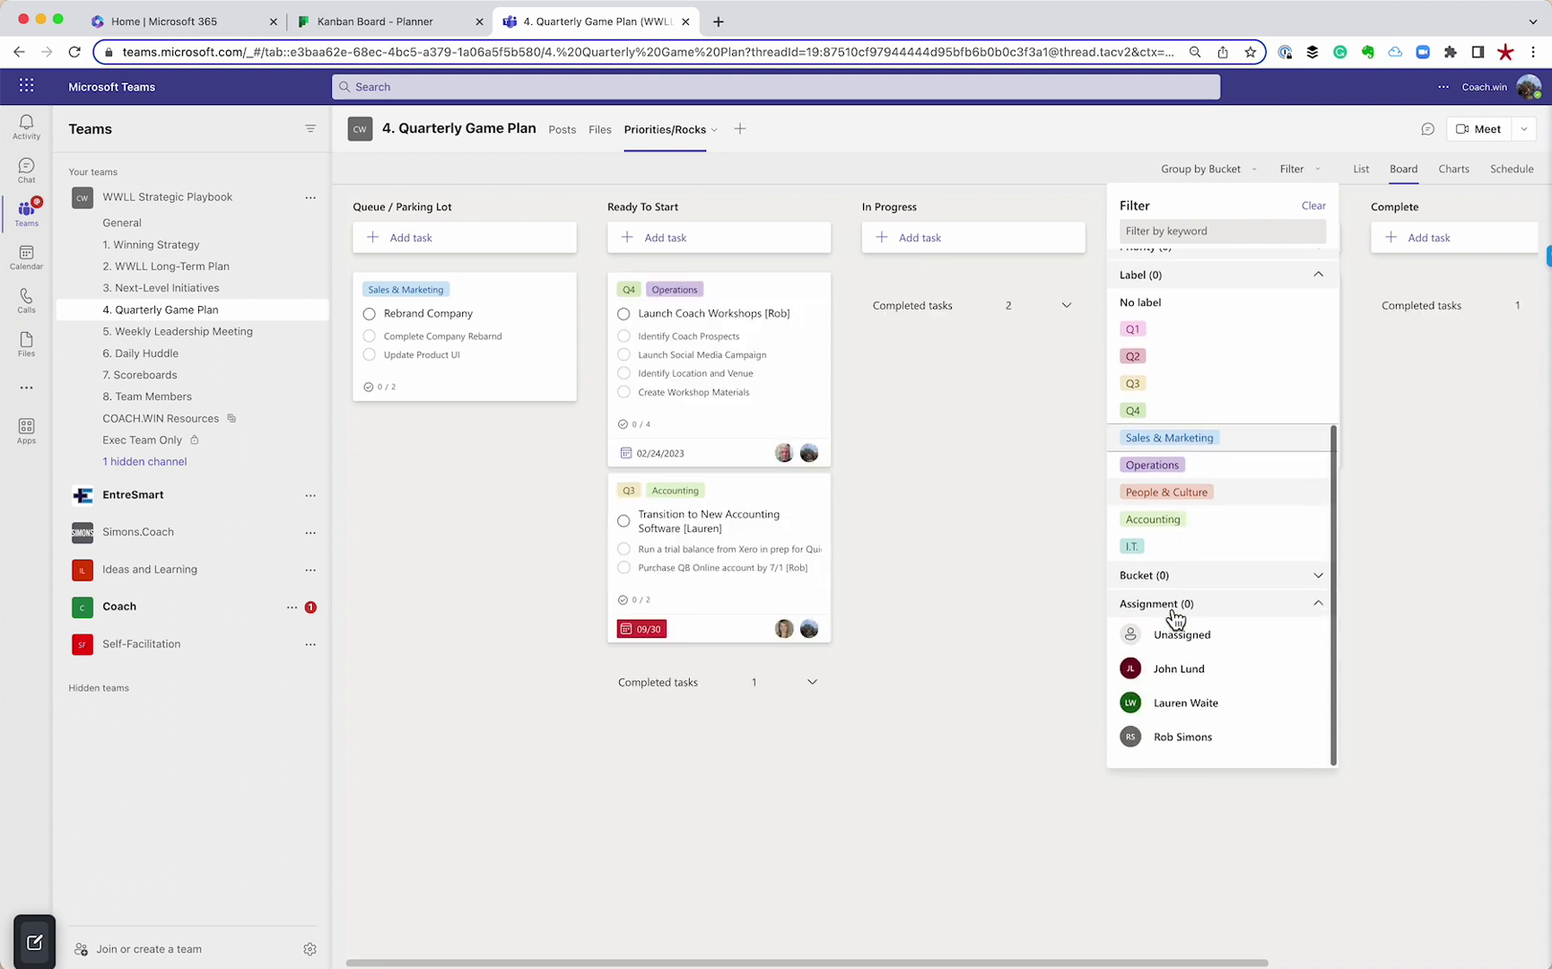
left_click(1201, 742)
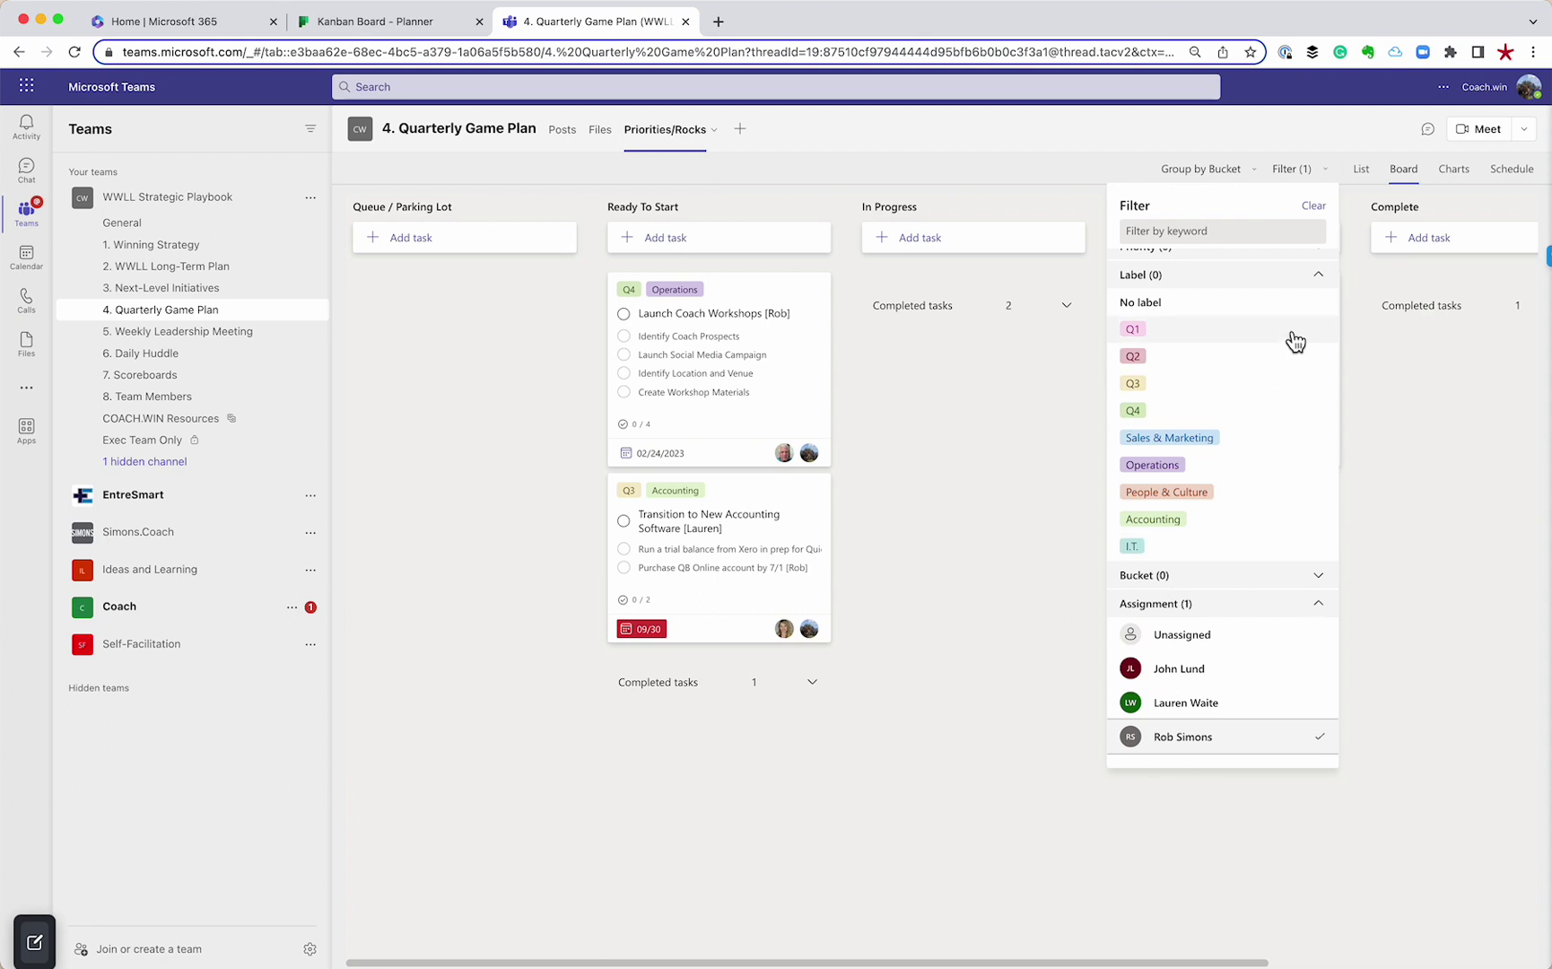
left_click(1321, 220)
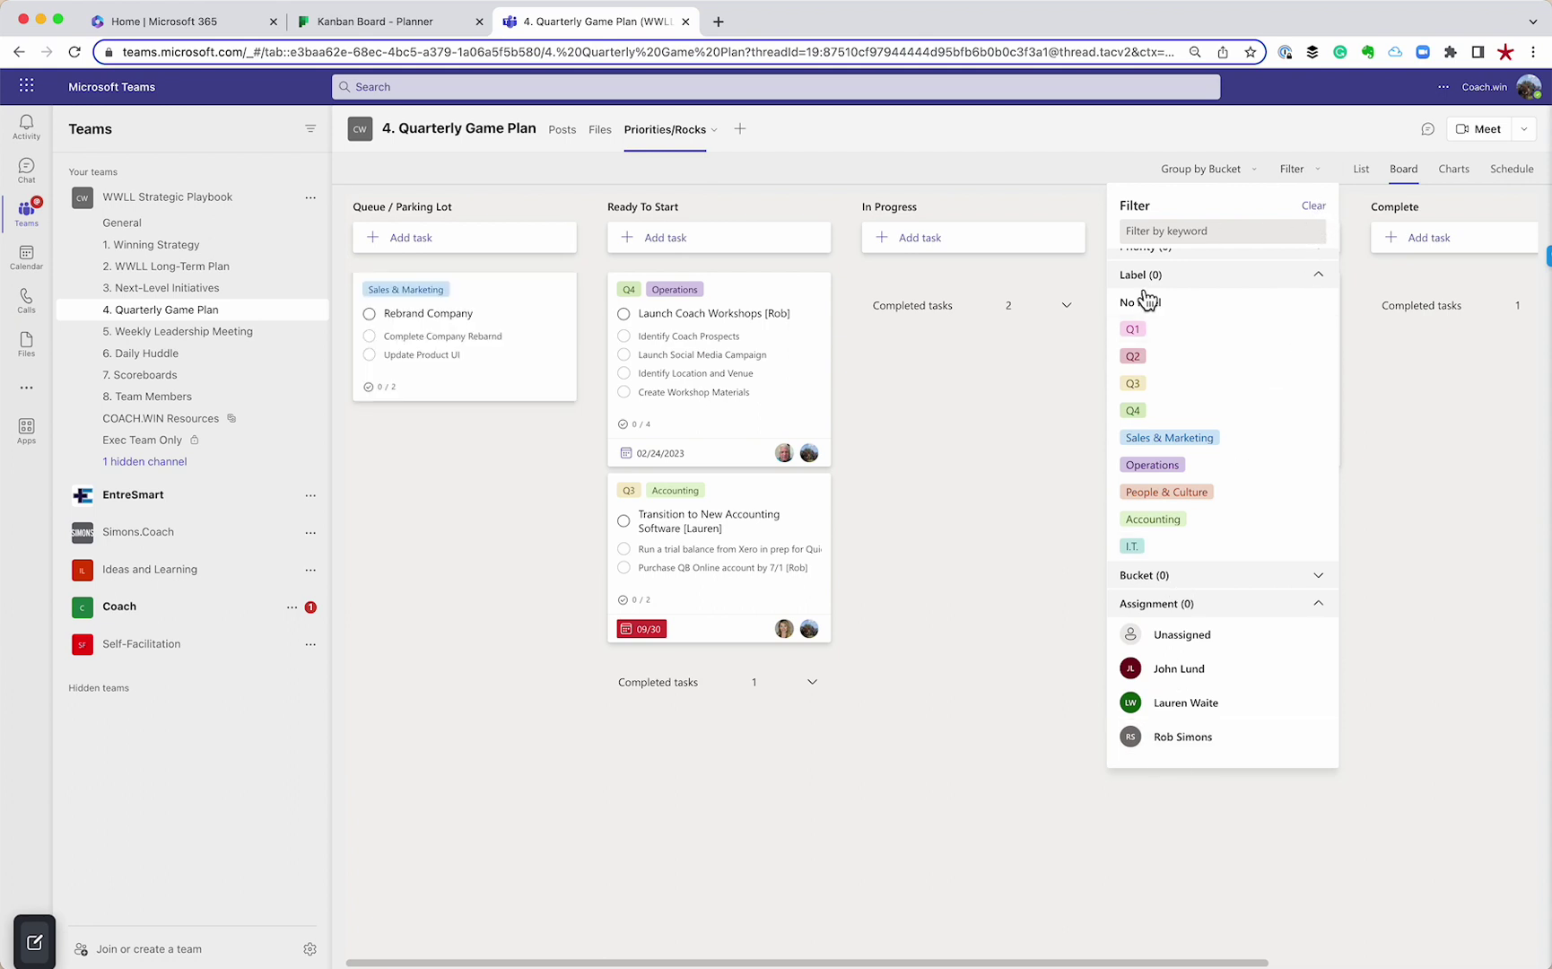
left_click(1014, 470)
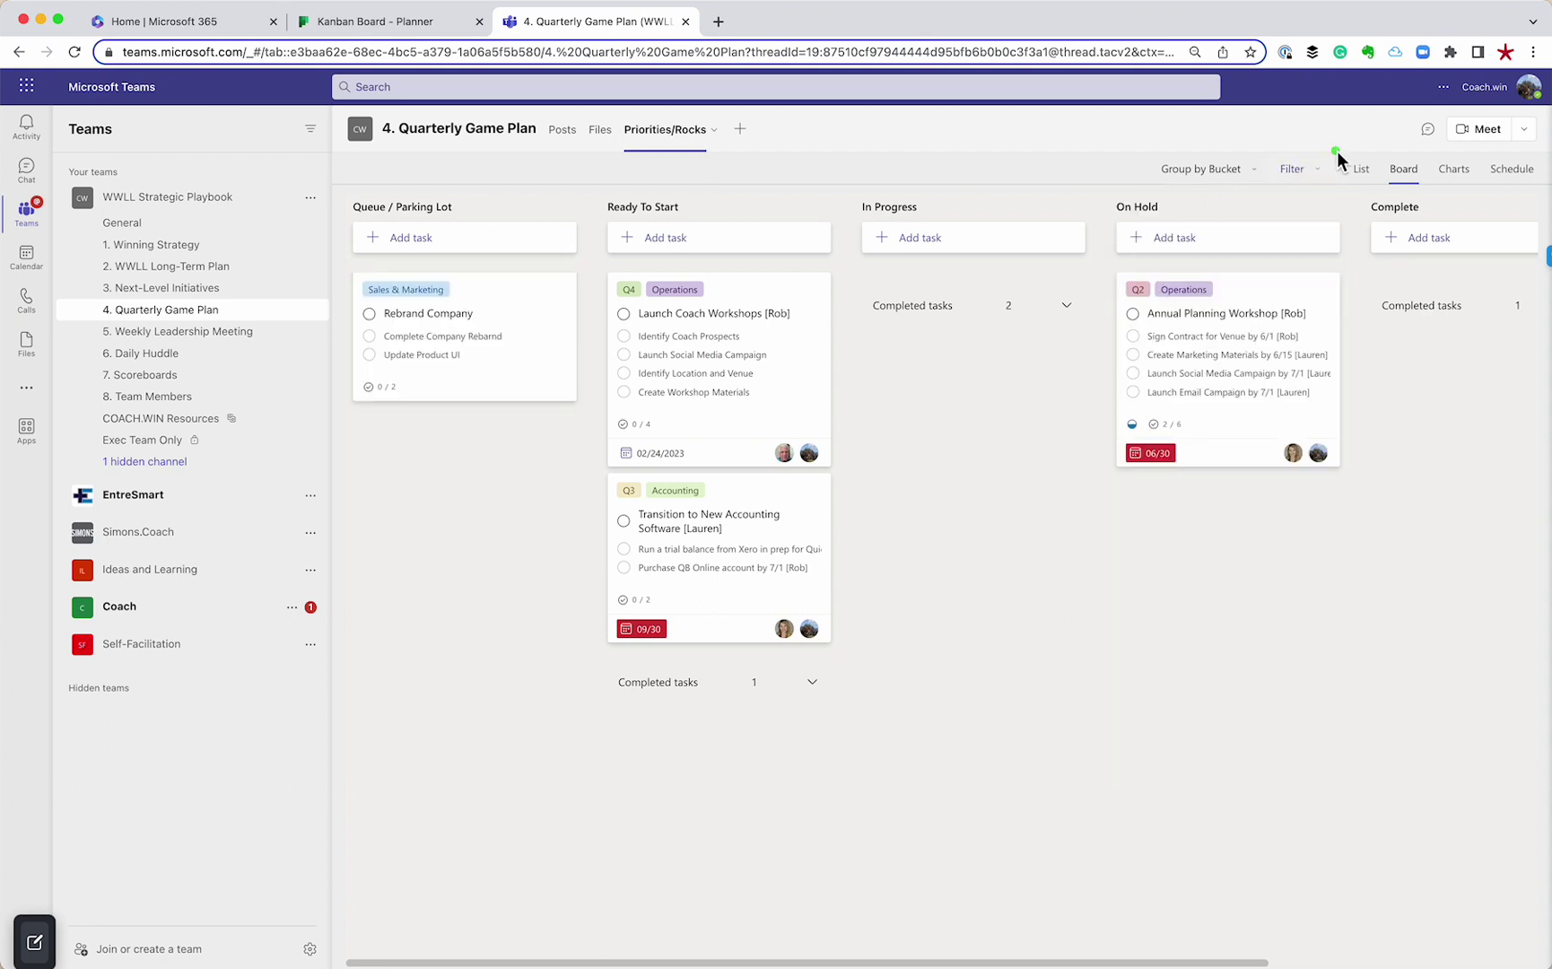
Step: View the Priorities/Rocks tasks as a List, then as Charts, then as the December 2022 Schedule
left_click_drag(1337, 153, 1547, 154)
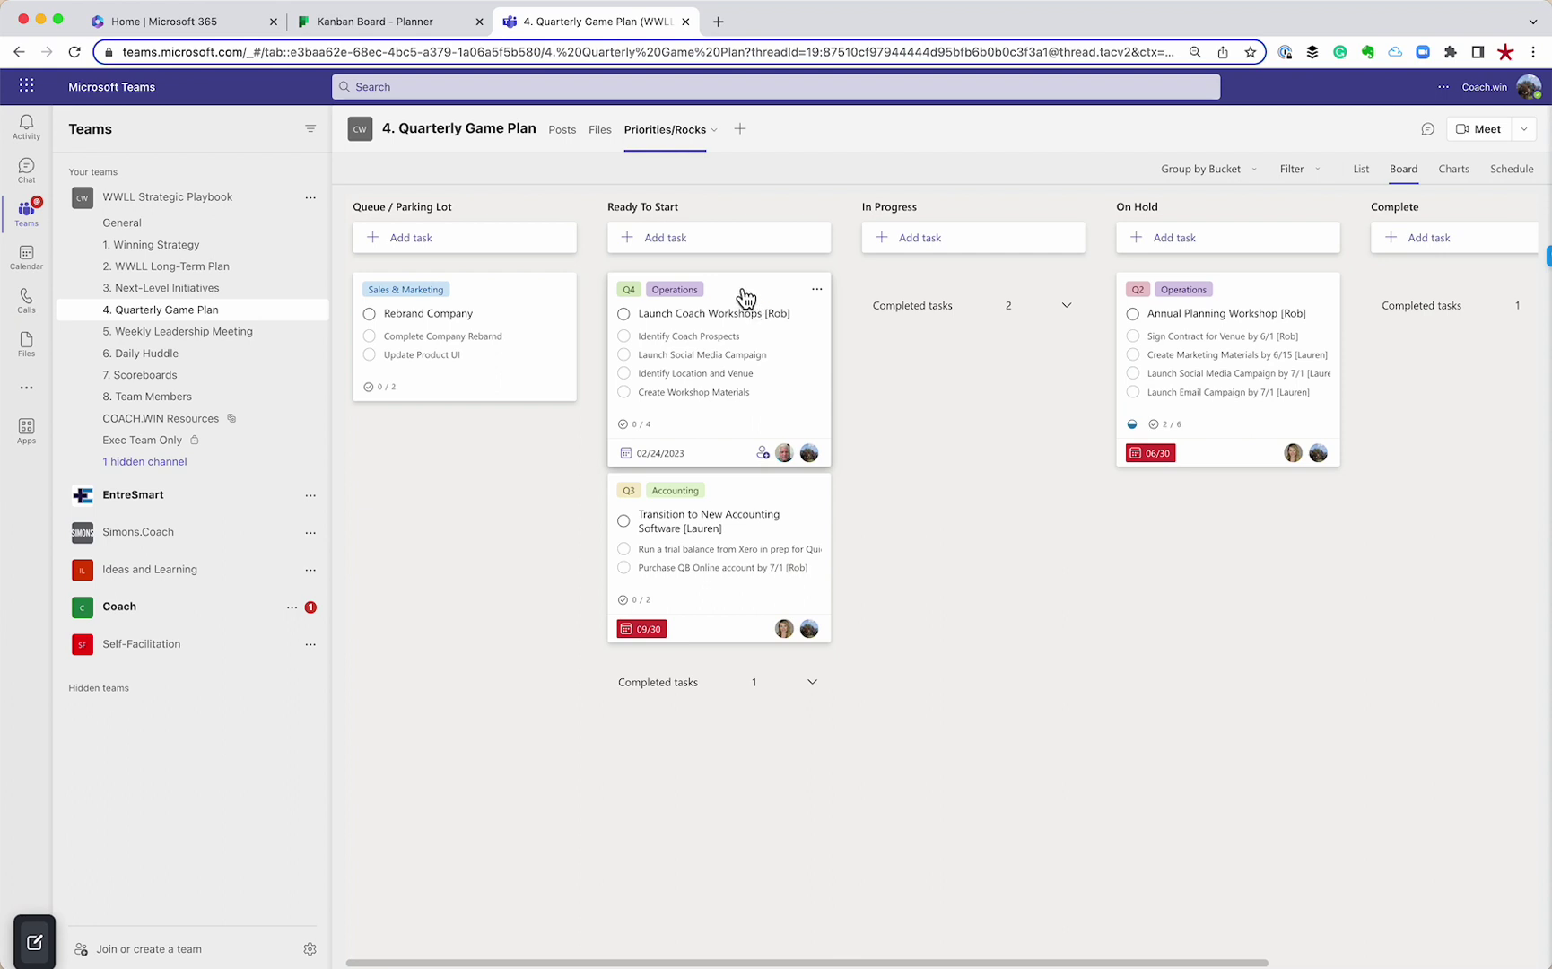
left_click(1361, 171)
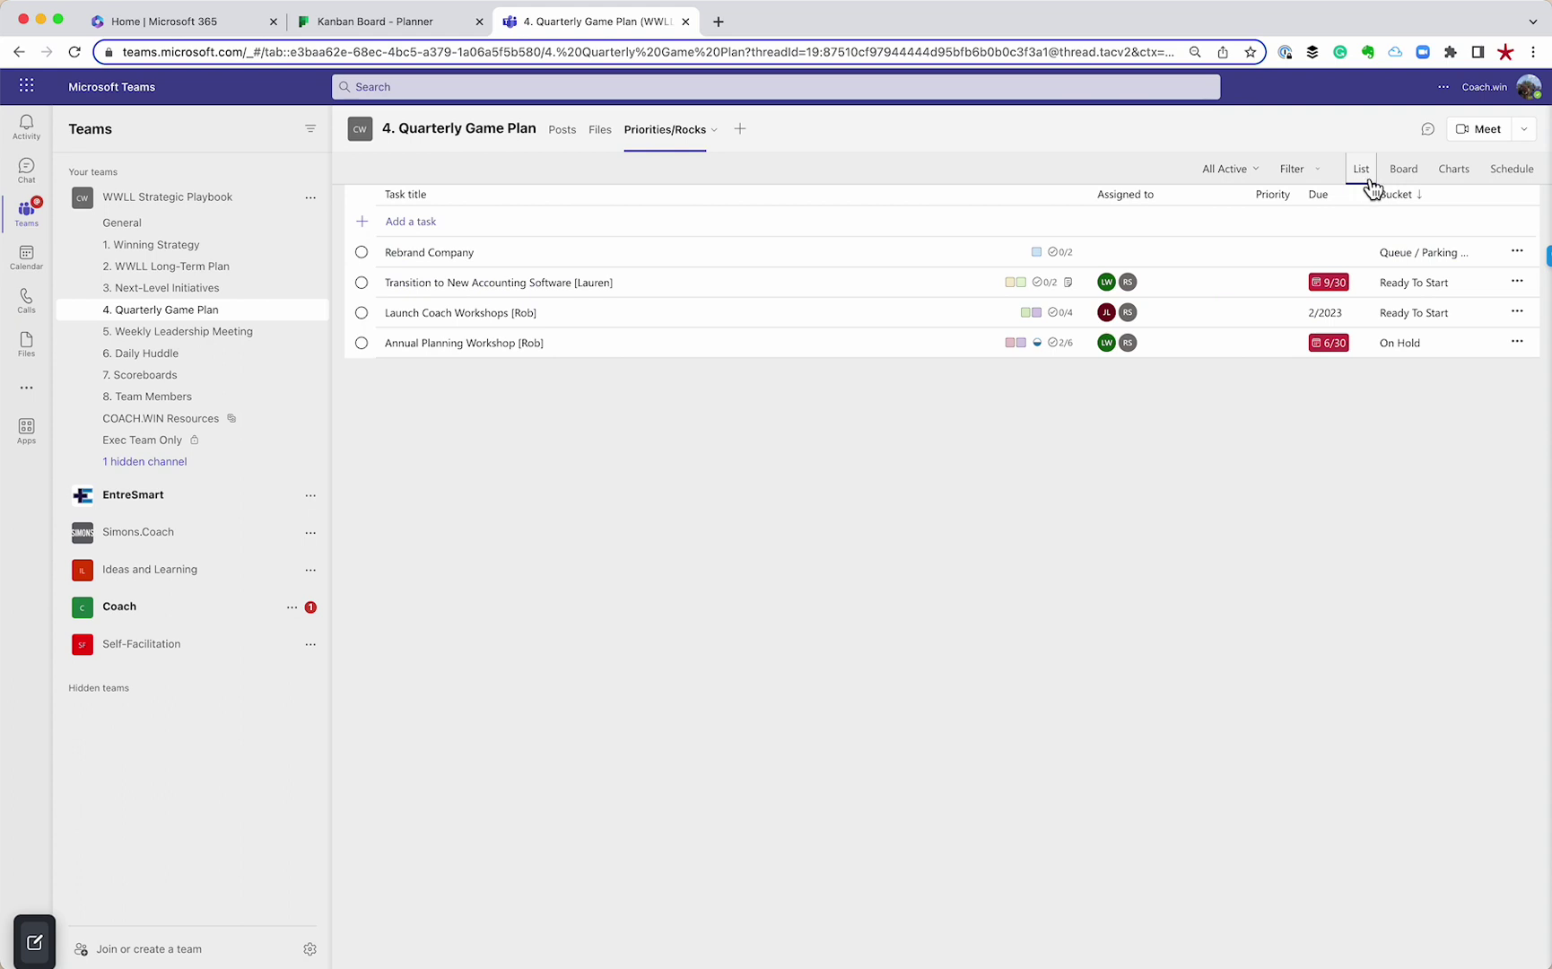
left_click(1454, 179)
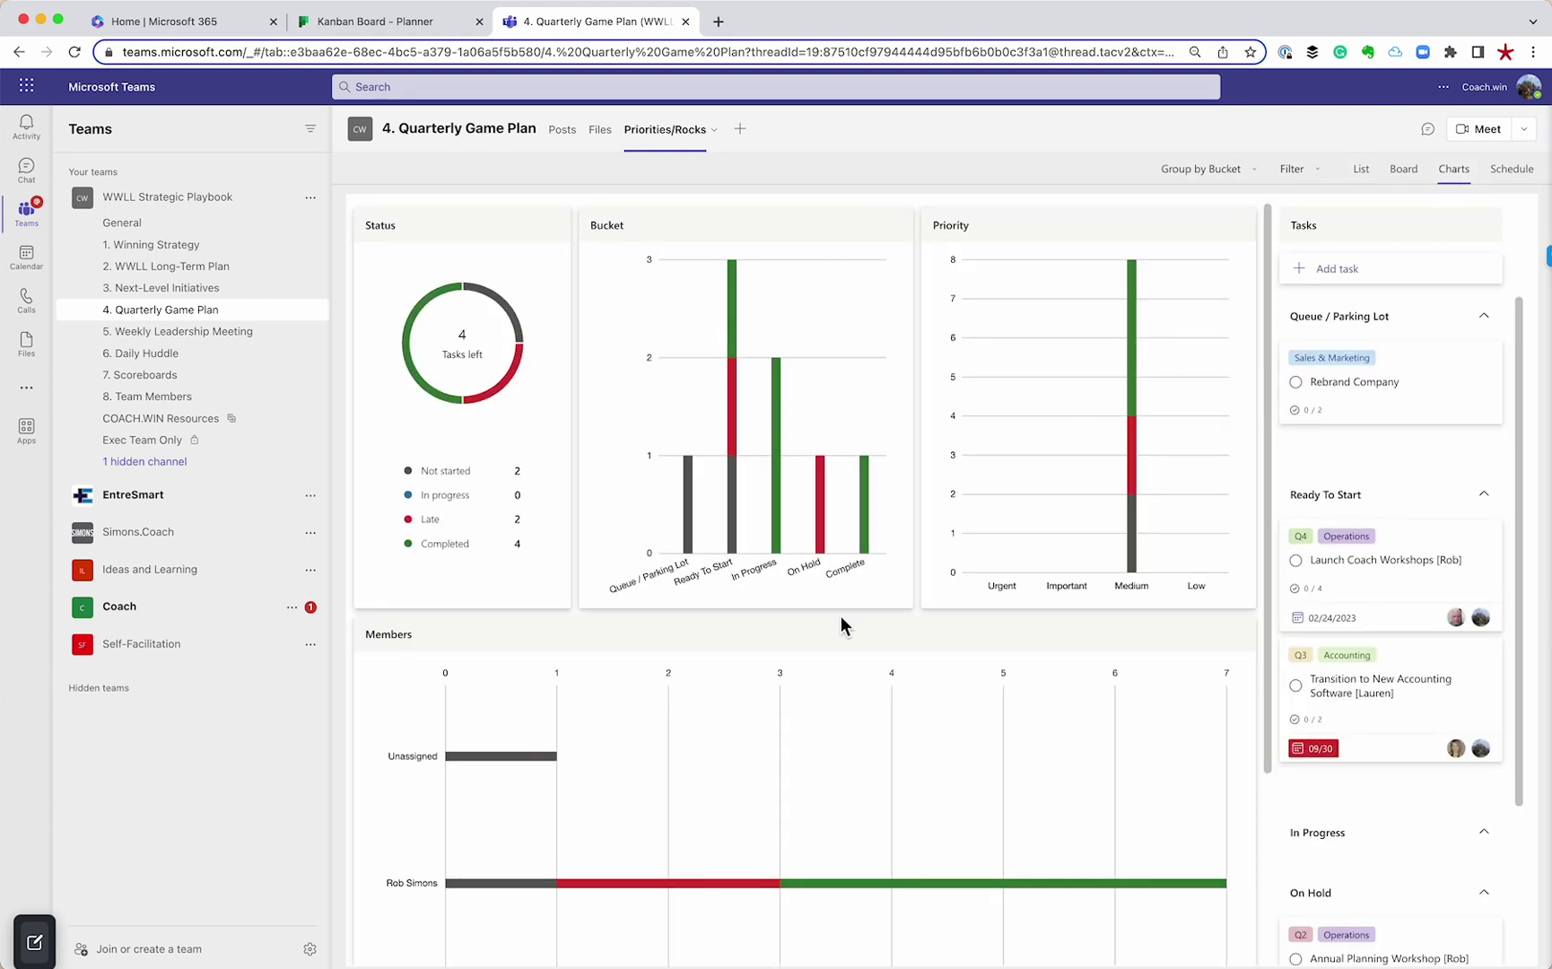
scroll(841, 616, "down", 3)
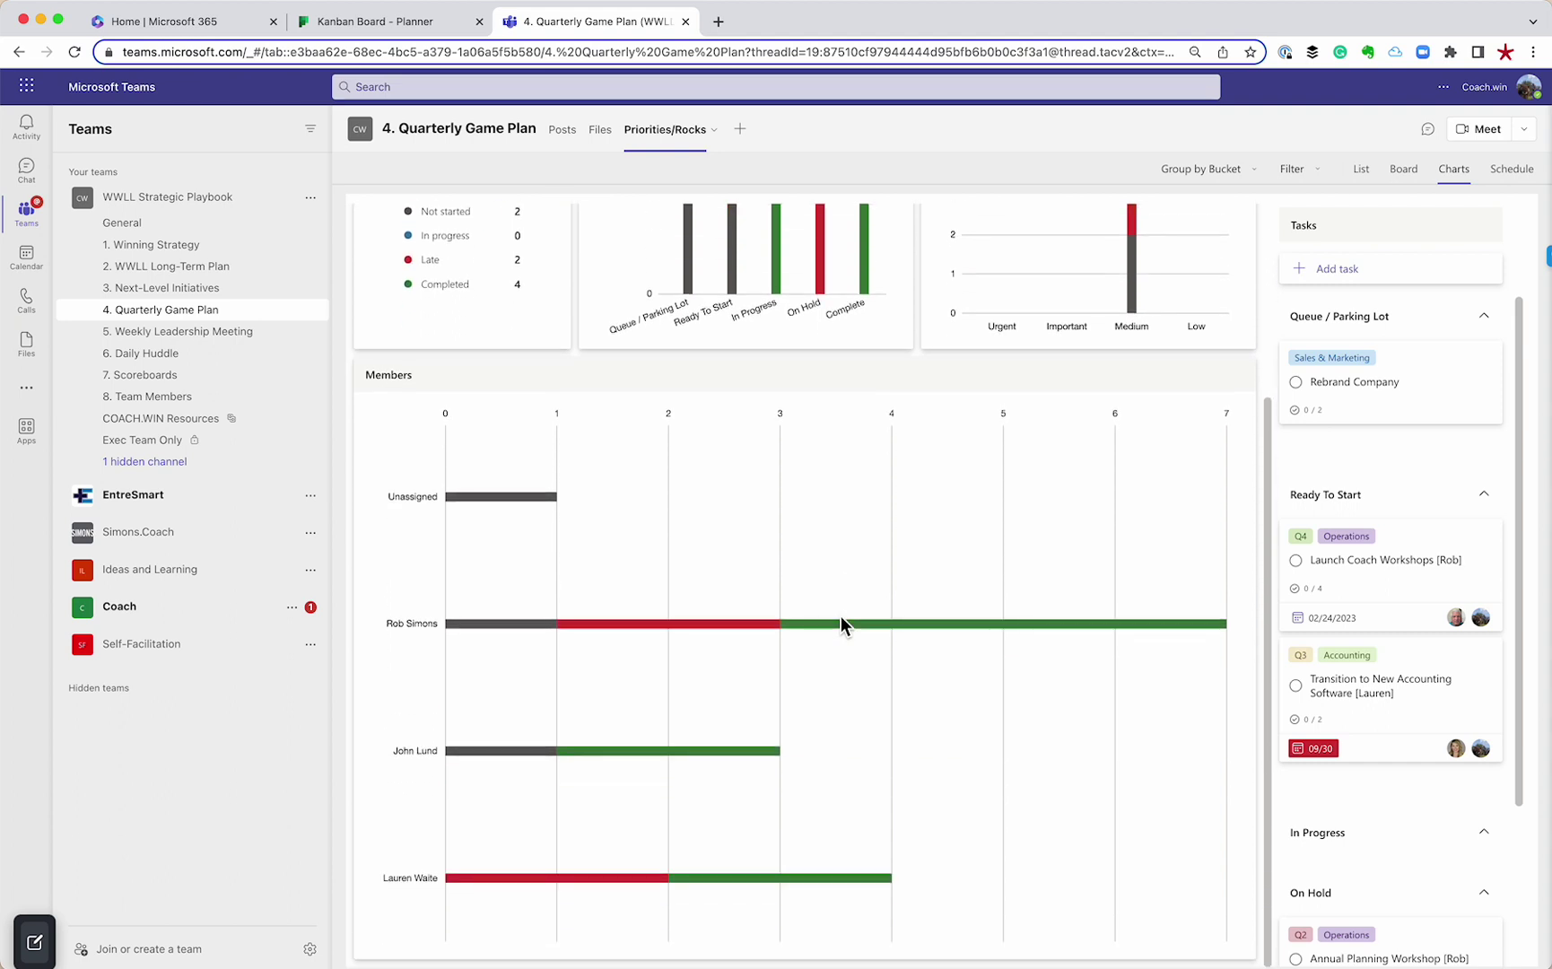
scroll(841, 616, "up", 3)
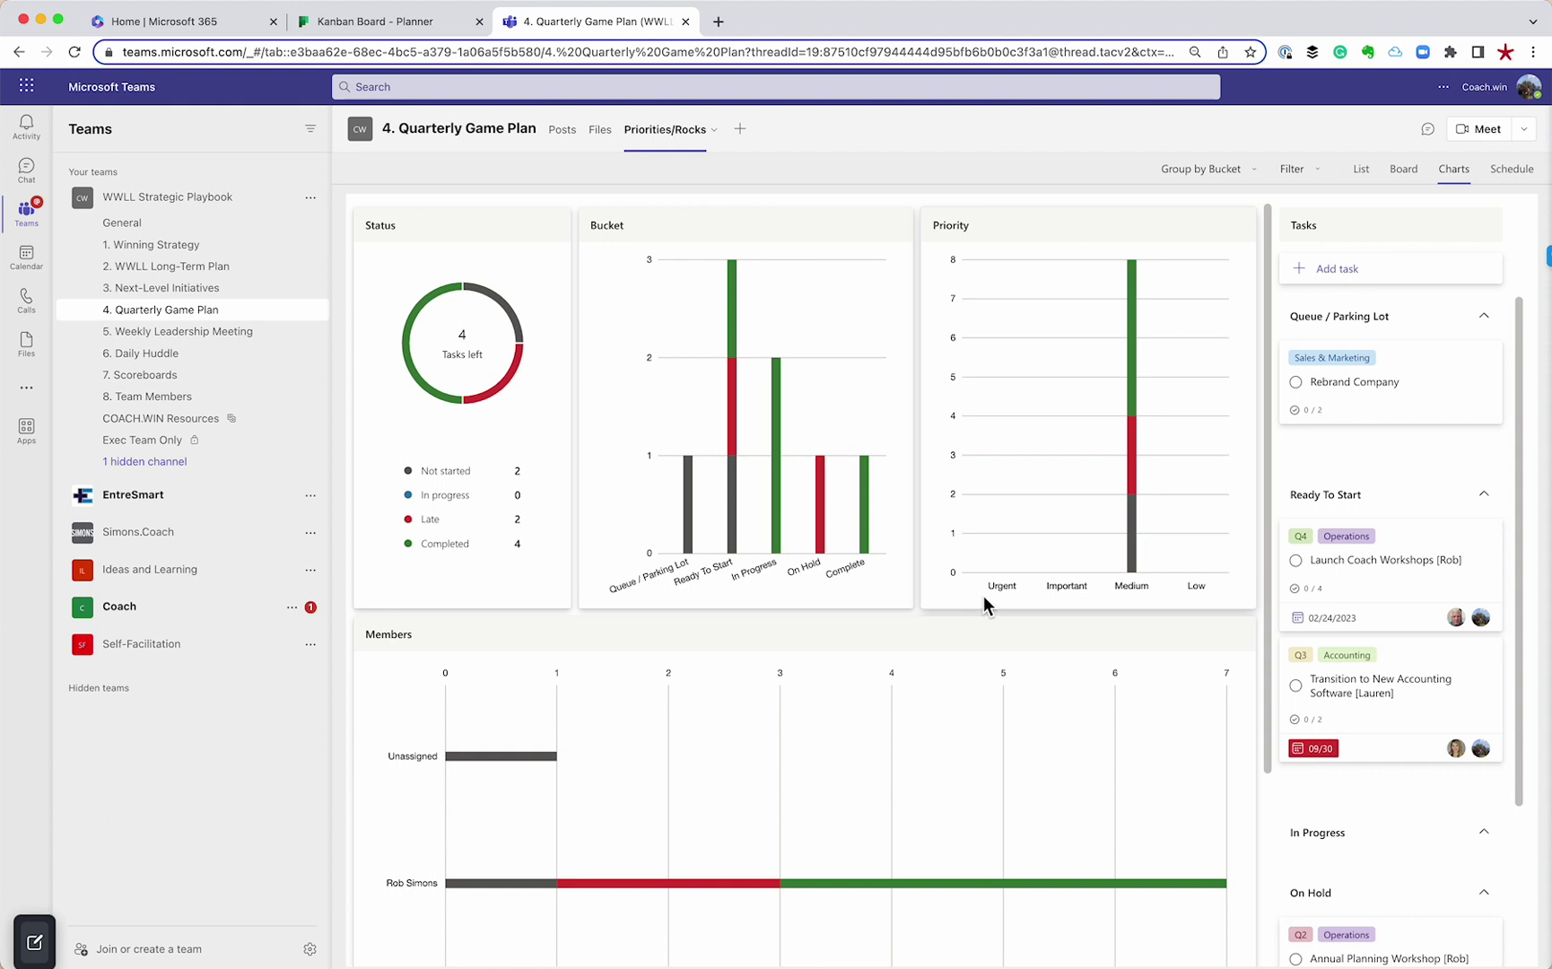
left_click(1512, 172)
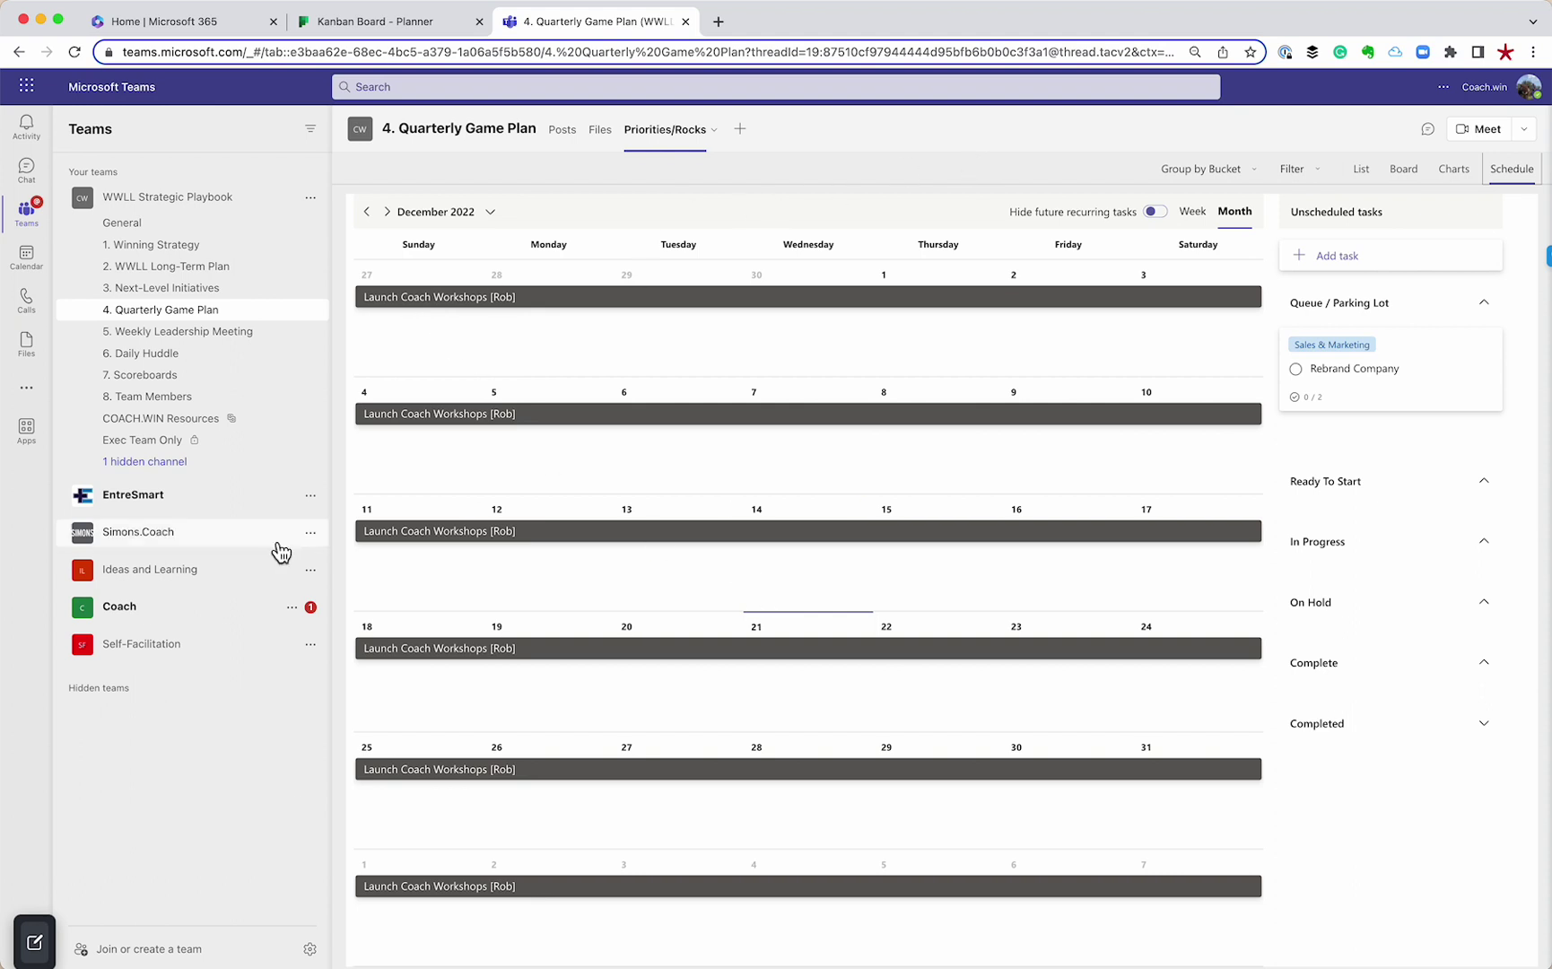
Step: In the General channel, start adding a Tasks by Planner and To Do tab
left_click(126, 232)
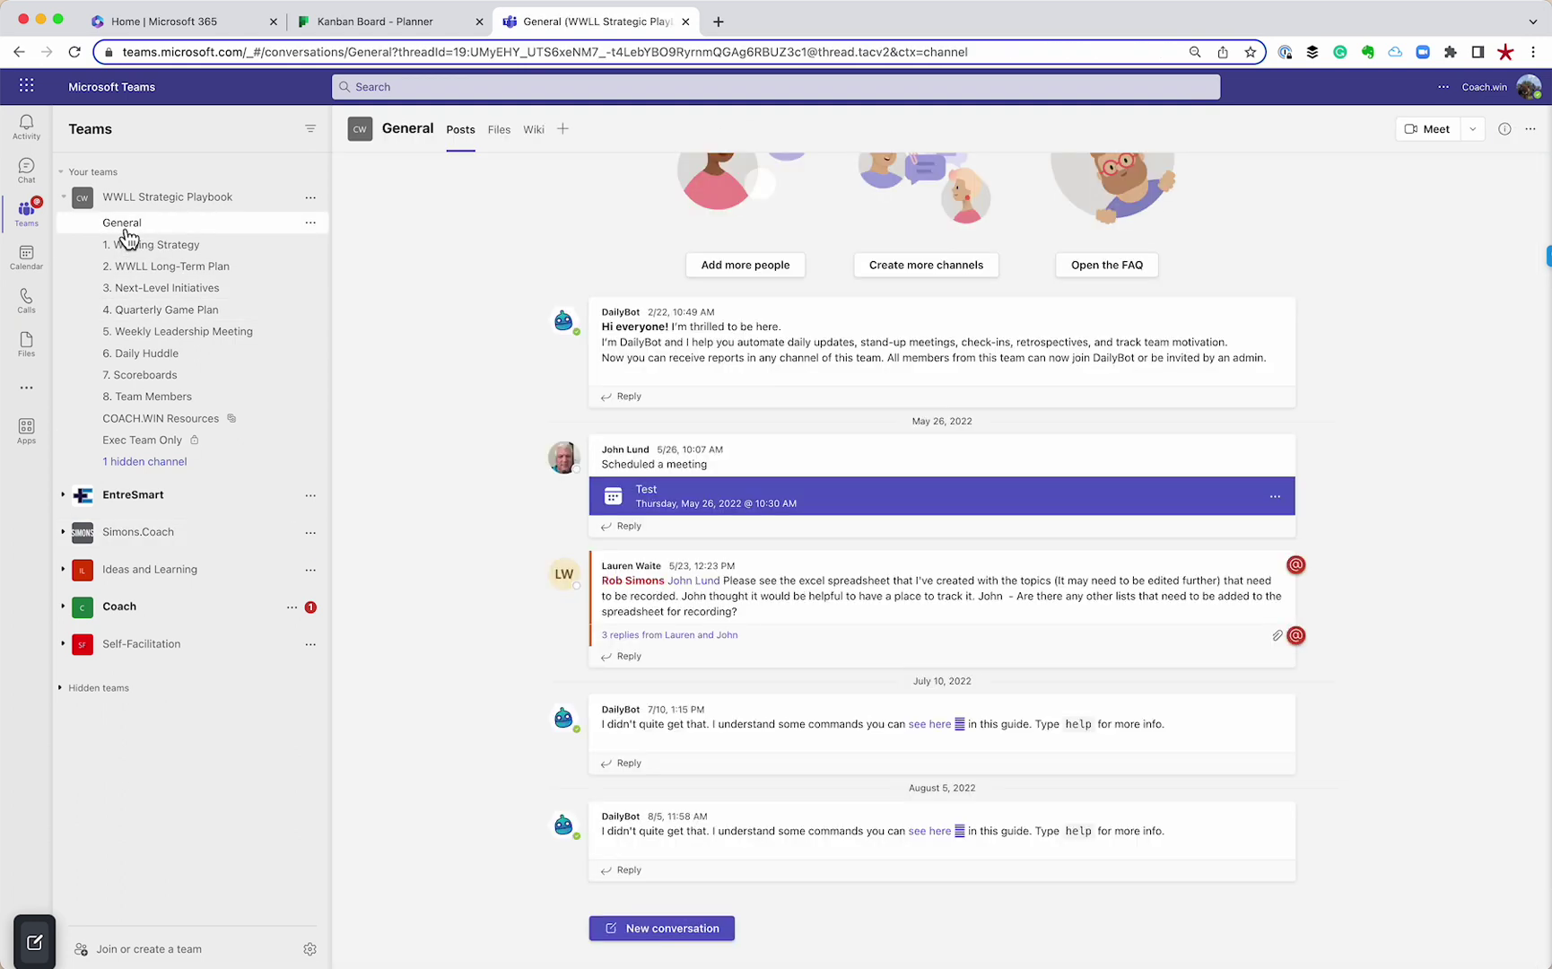
left_click(566, 131)
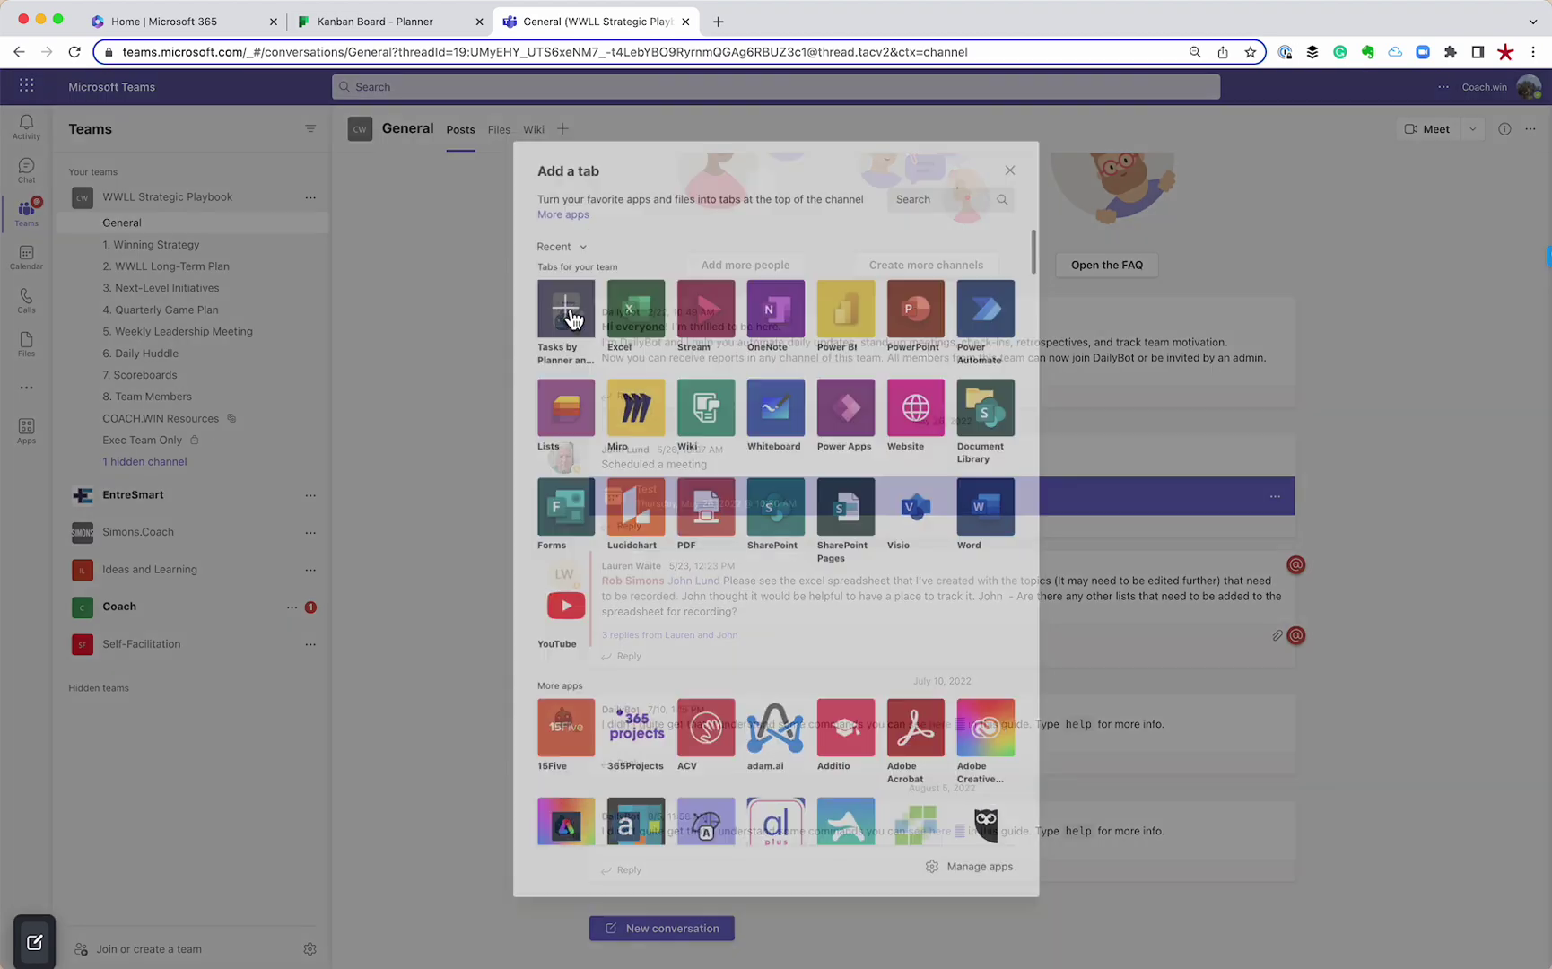
left_click(570, 314)
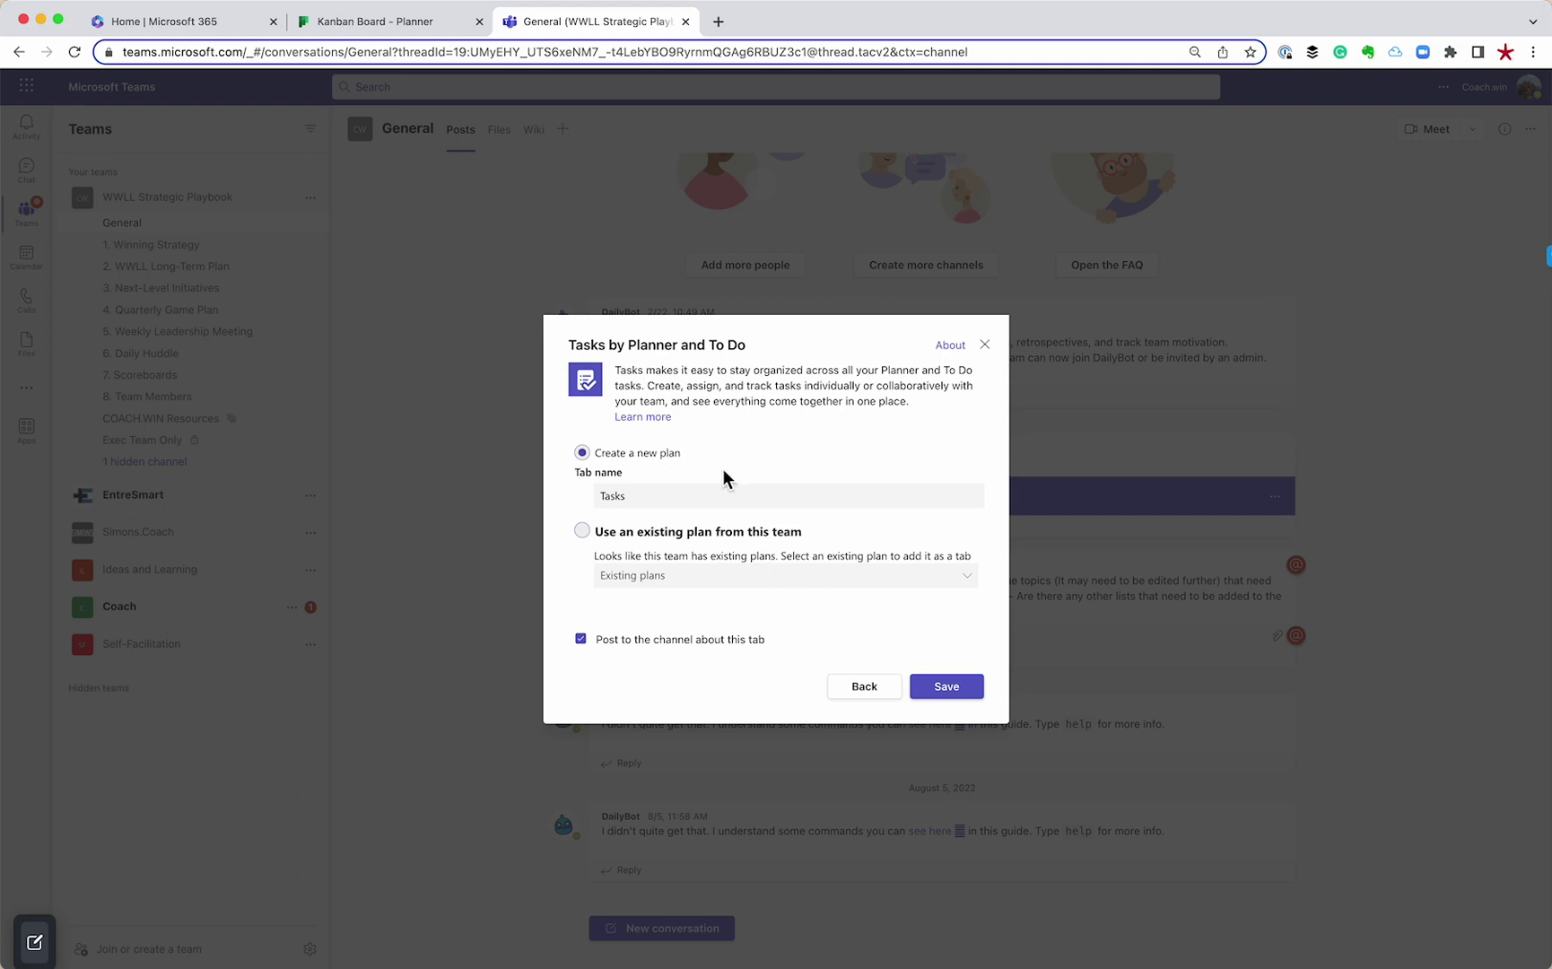
Step: Switch to using an existing plan, browse the plan list without choosing, then return to the app choices
key("Tab")
left_click(582, 530)
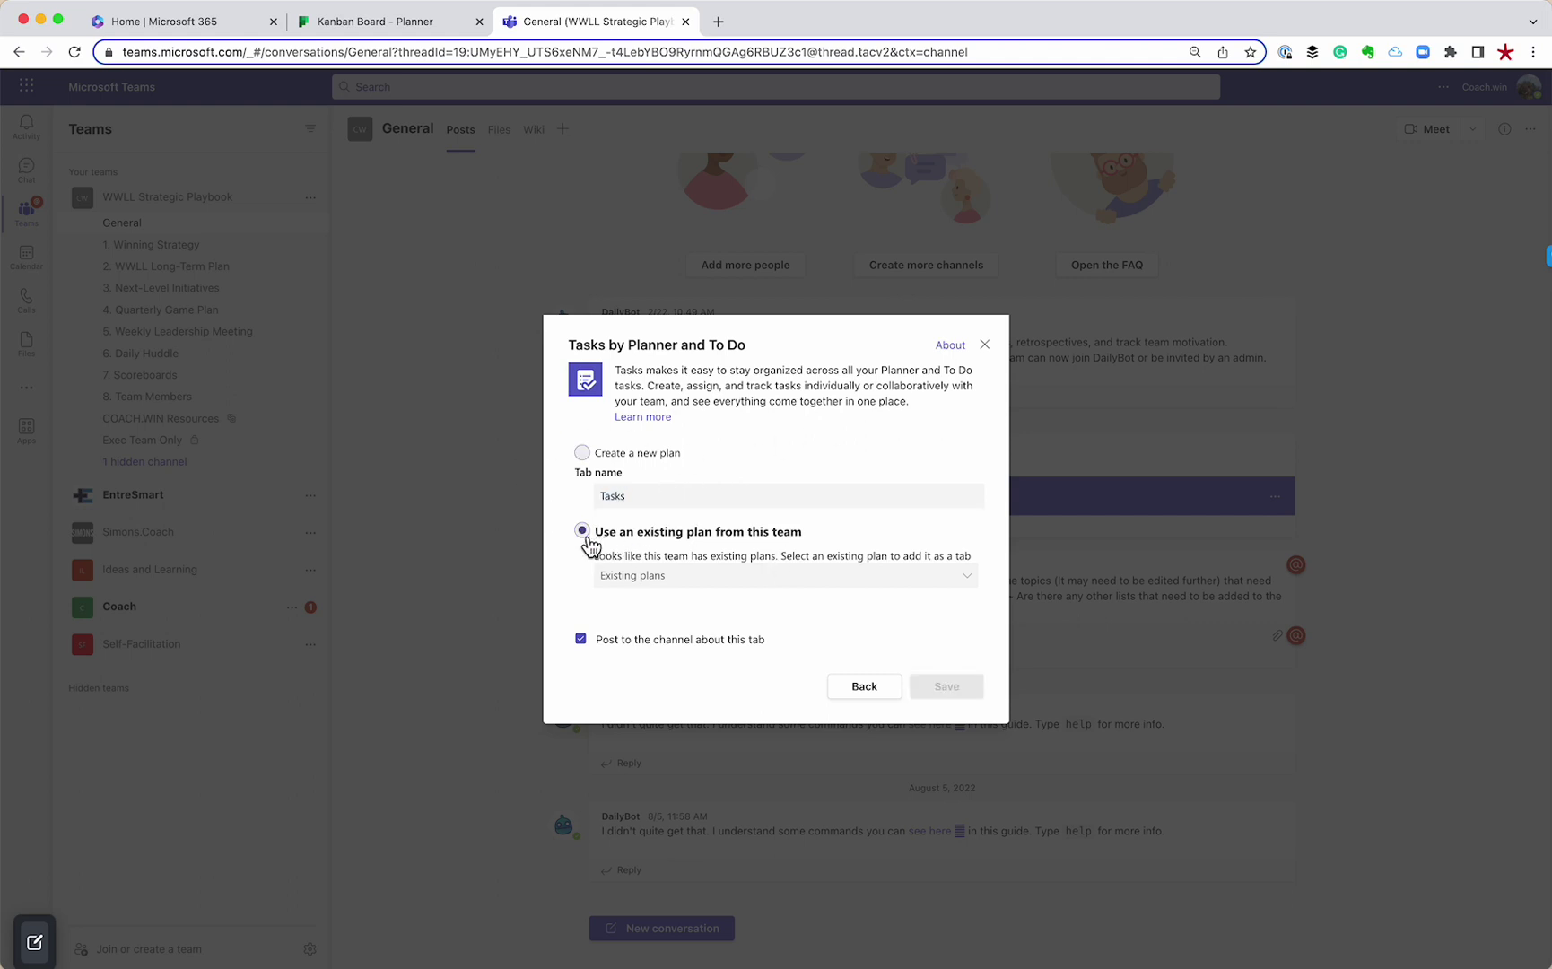
left_click(691, 580)
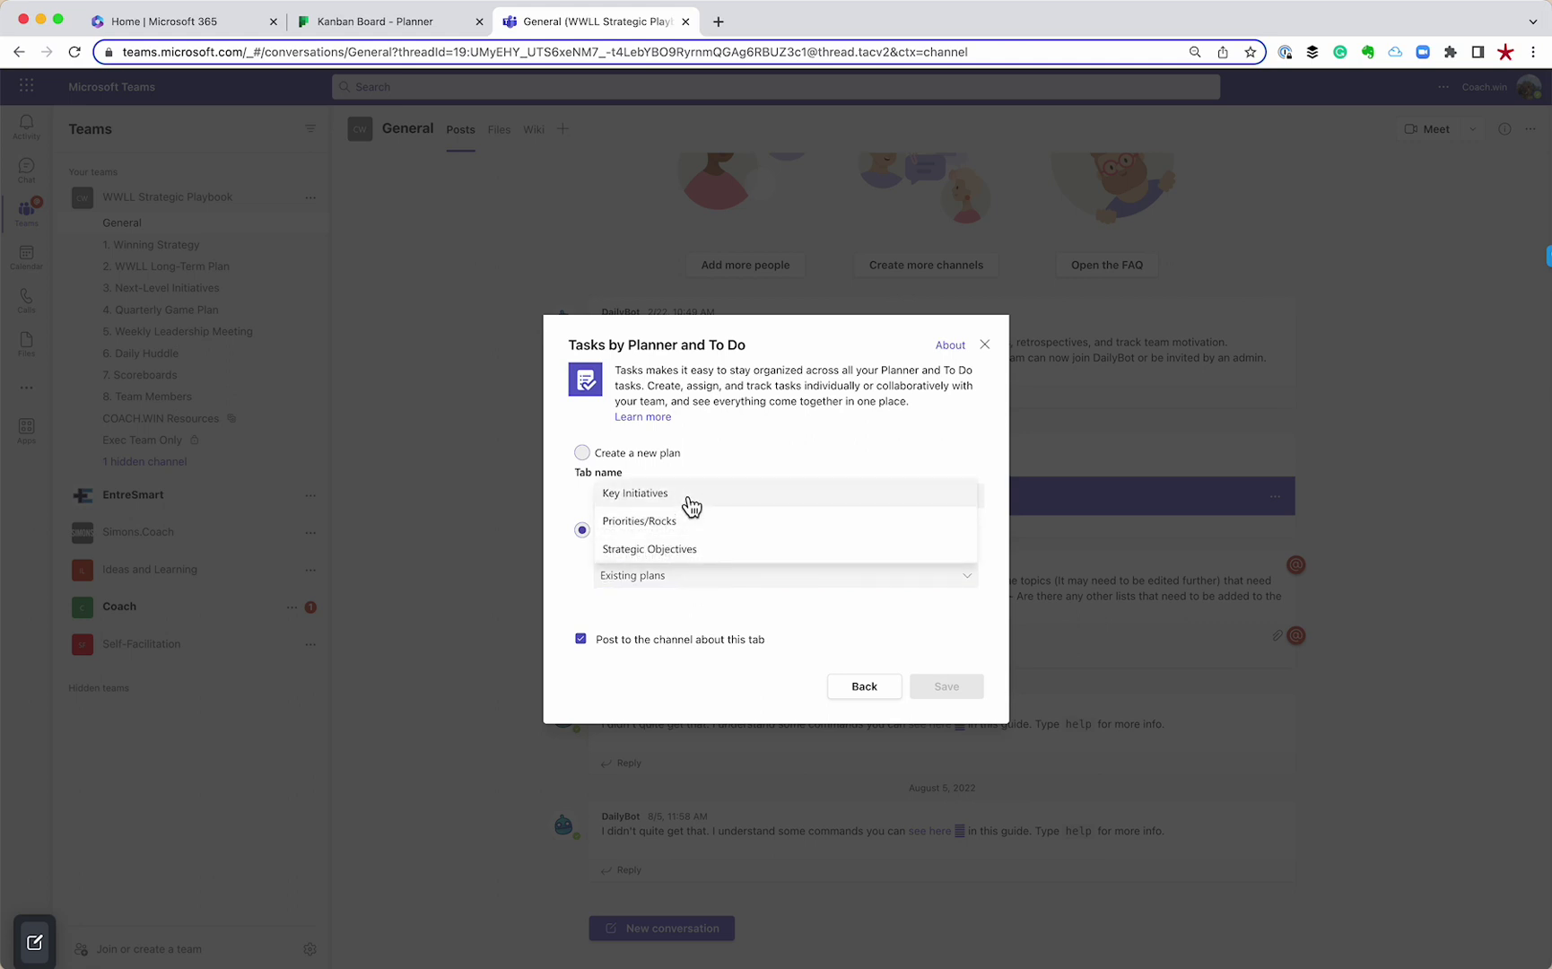
left_click(679, 613)
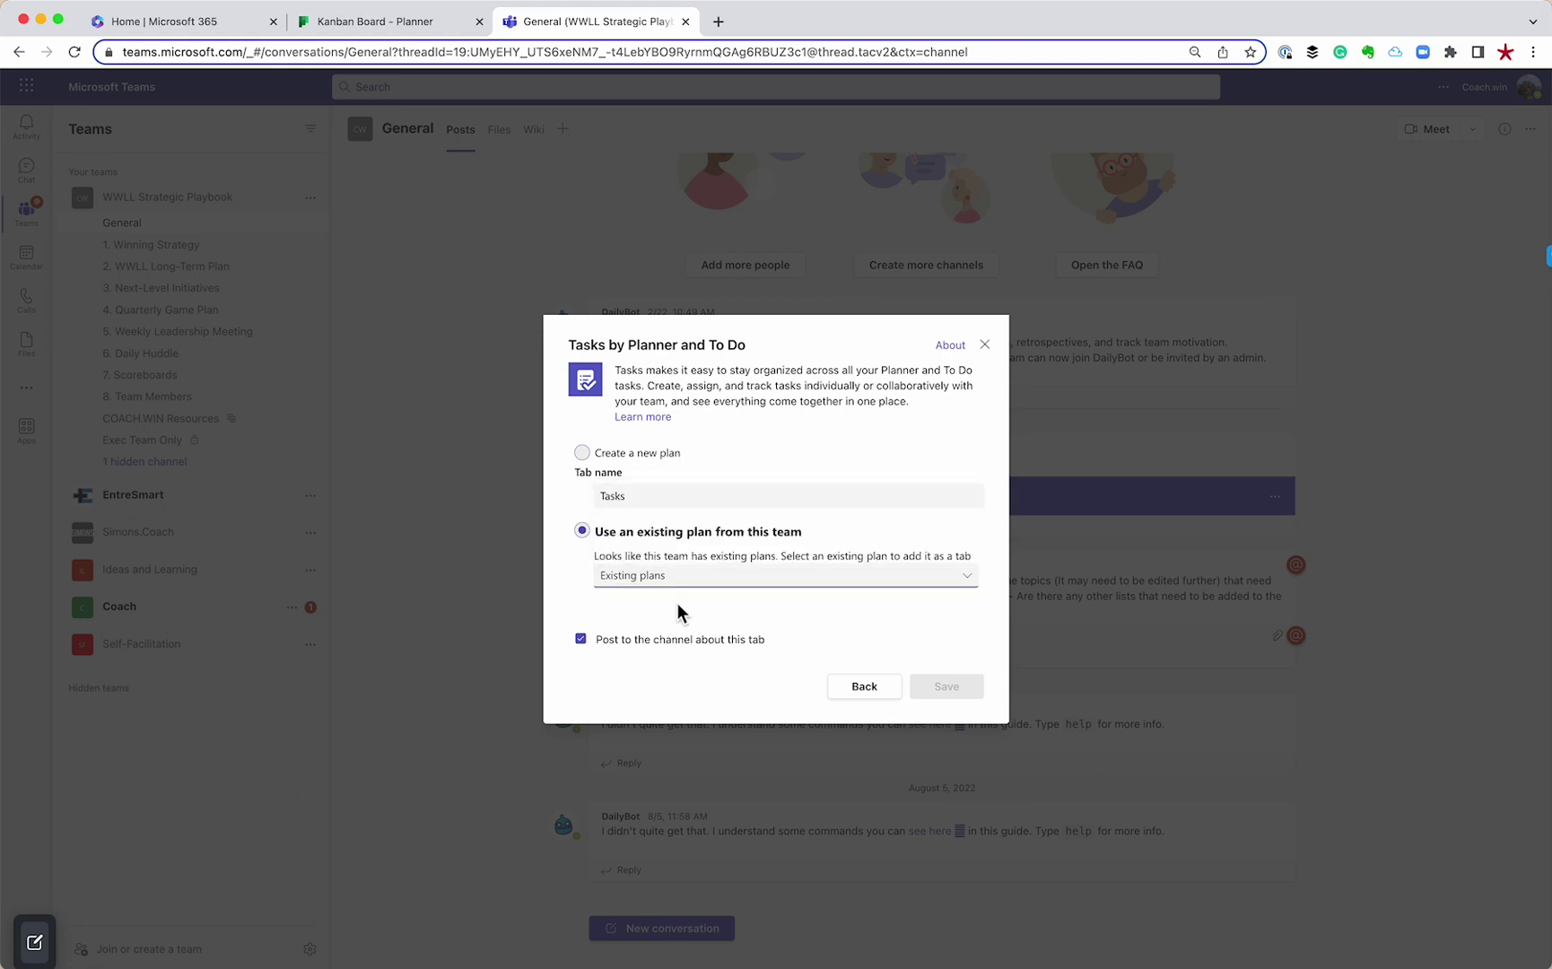
left_click(866, 688)
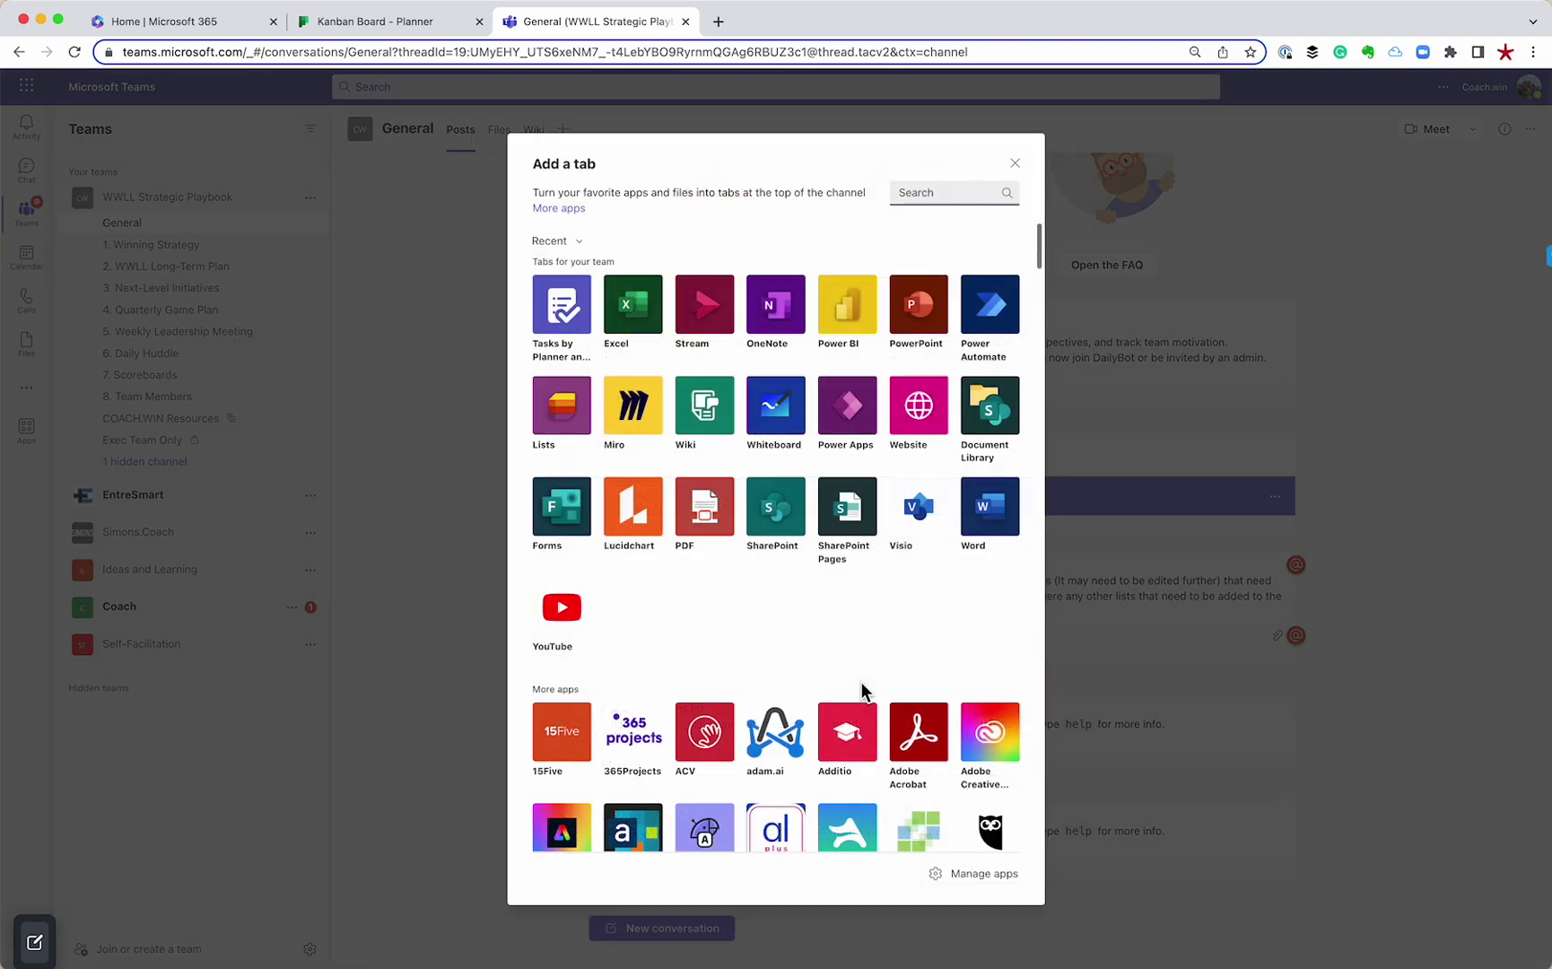
Step: Close the Add a tab gallery to return to the General channel's posts
left_click(1015, 163)
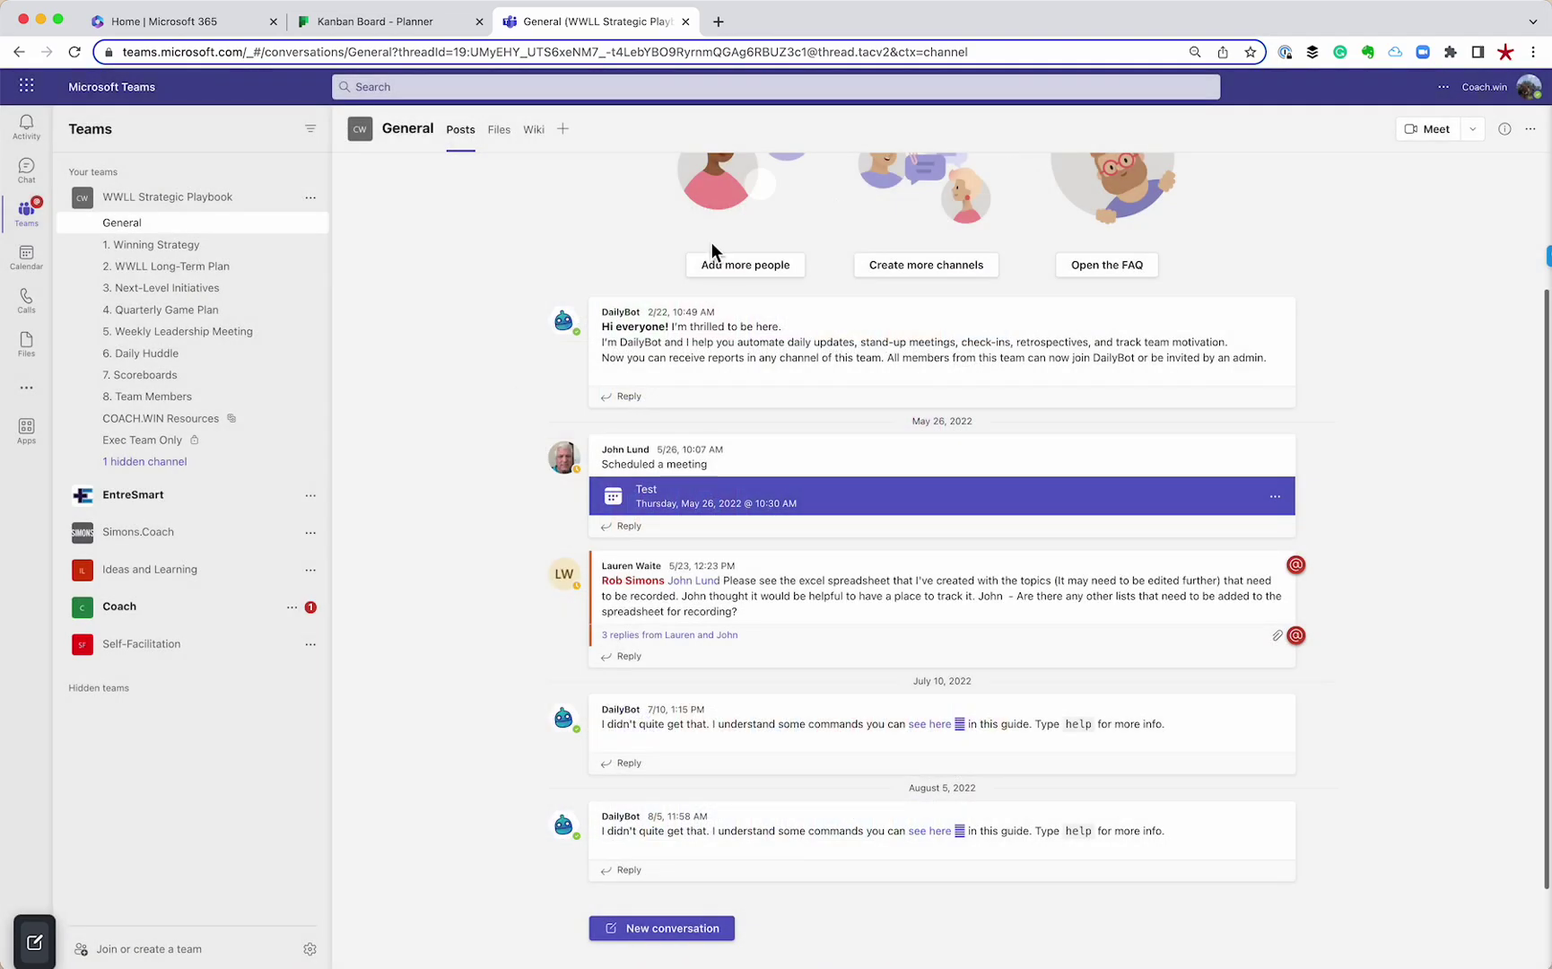